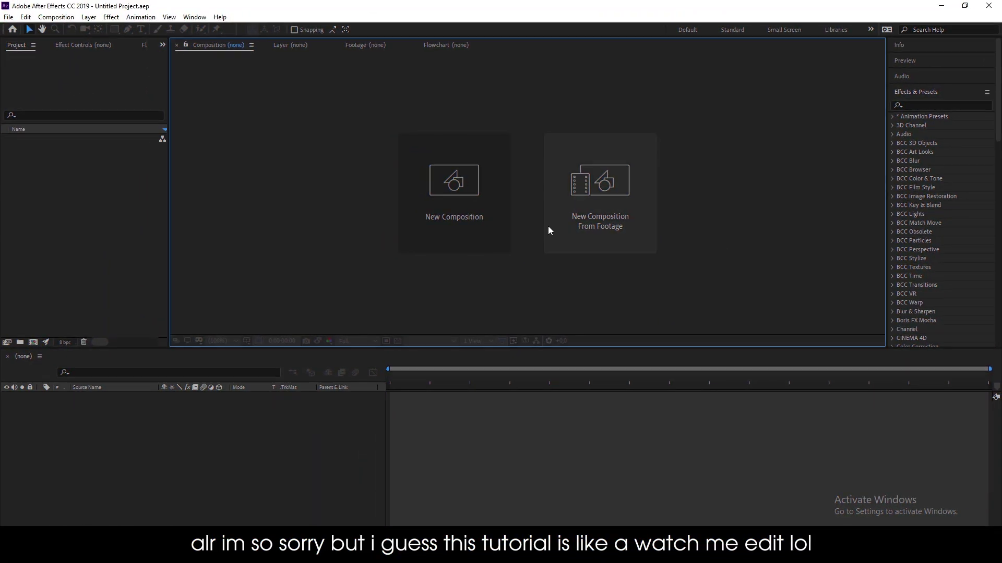
- Start a new composition from the New Composition tile in the empty project
click(403, 199)
text(Main)
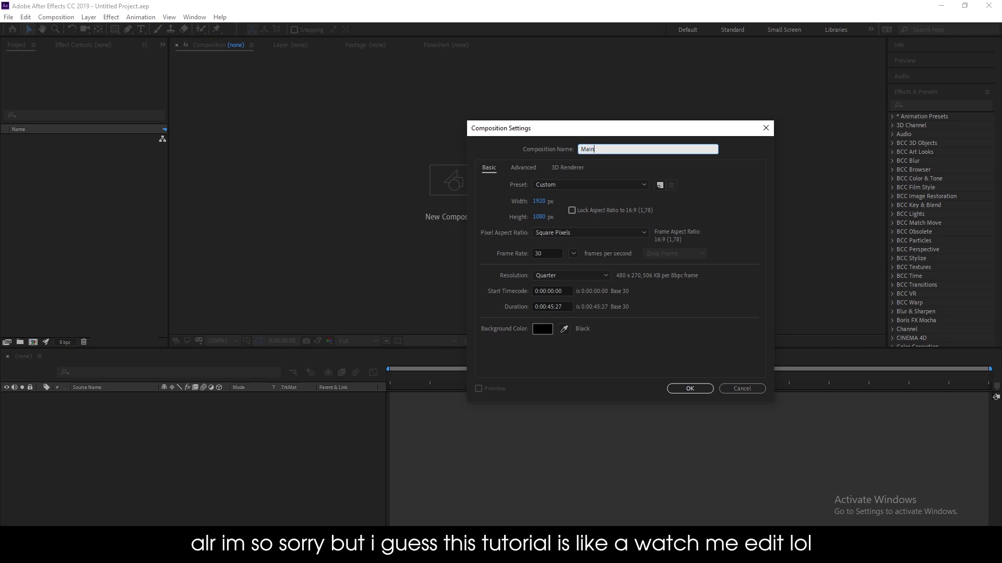
- Create the Main comp at 1920x1080, 30 fps, with a 3-second duration
drag(608, 128, 554, 126)
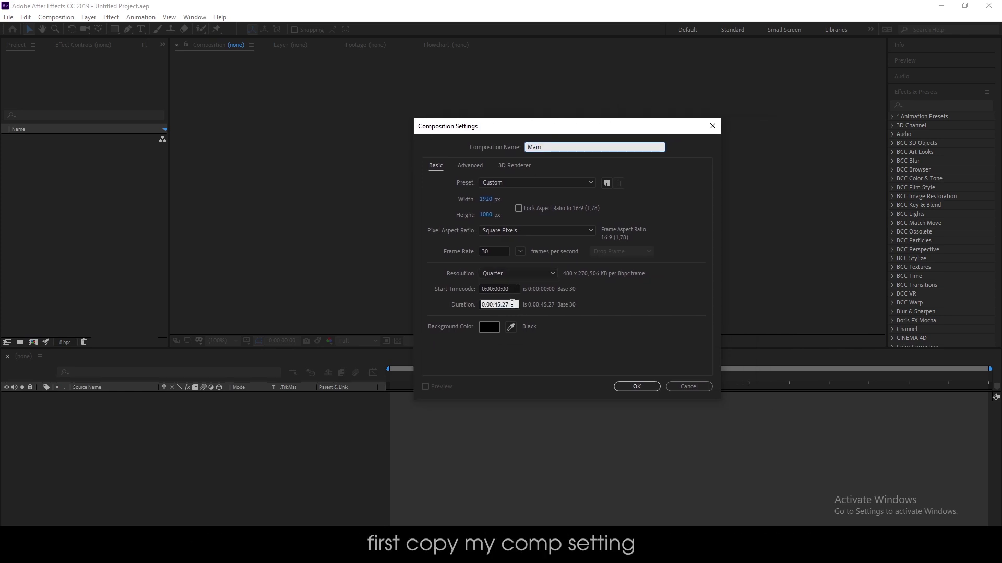
drag(517, 305, 387, 304)
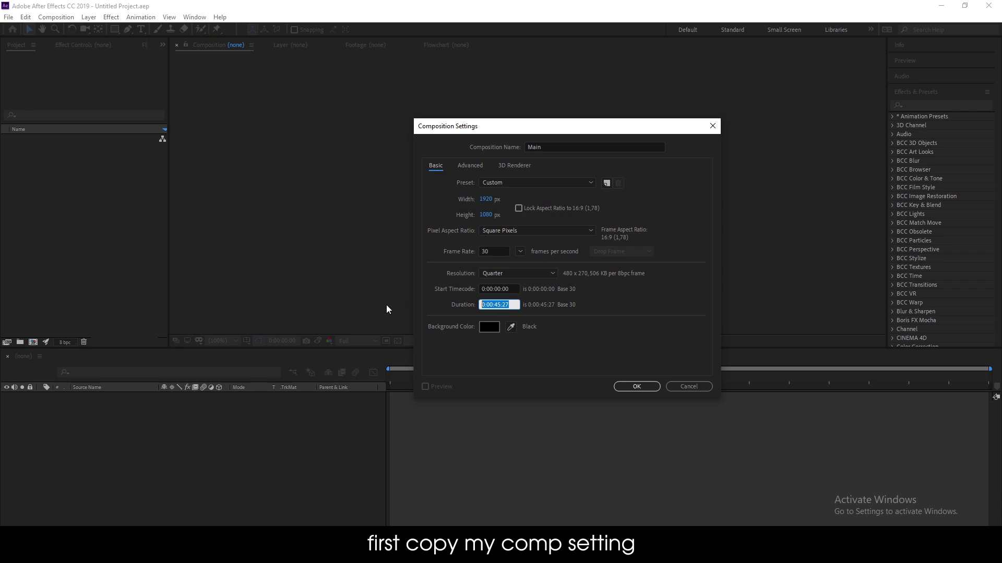
key(BackSpace)
click(472, 166)
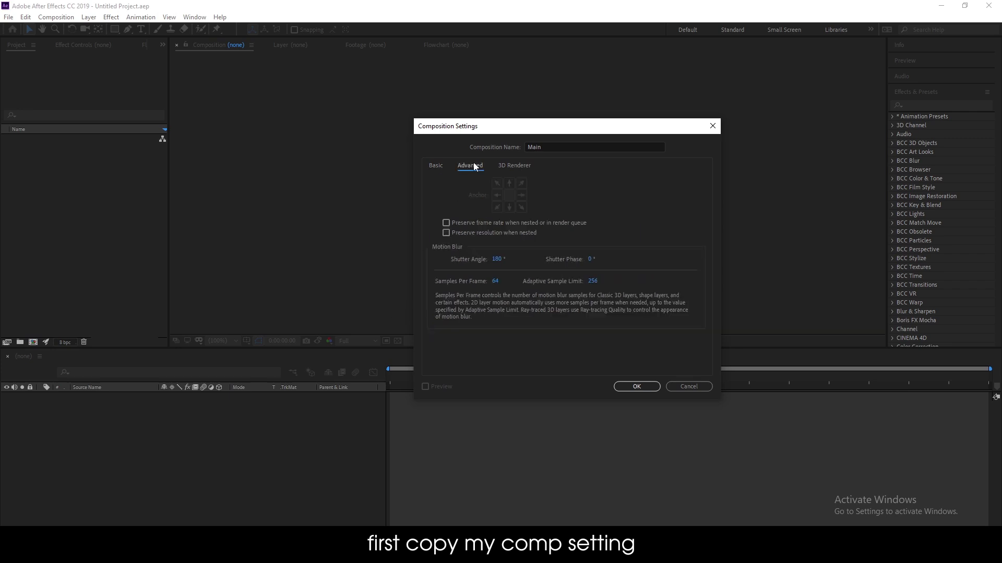
click(519, 169)
click(637, 386)
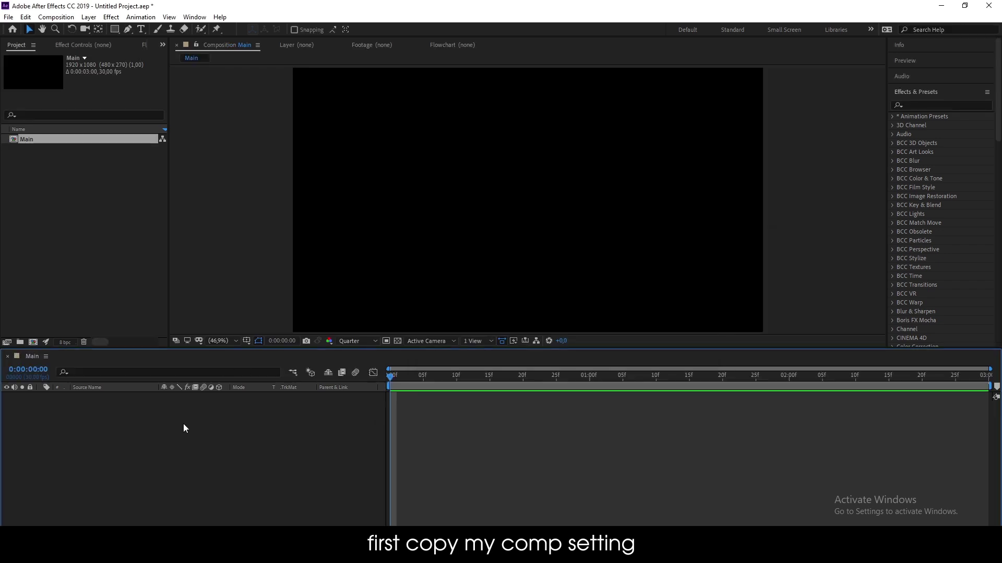
- Add a white 'BOOBS' text layer near the comp centre in the LOVES font at 258 px
click(141, 30)
click(498, 222)
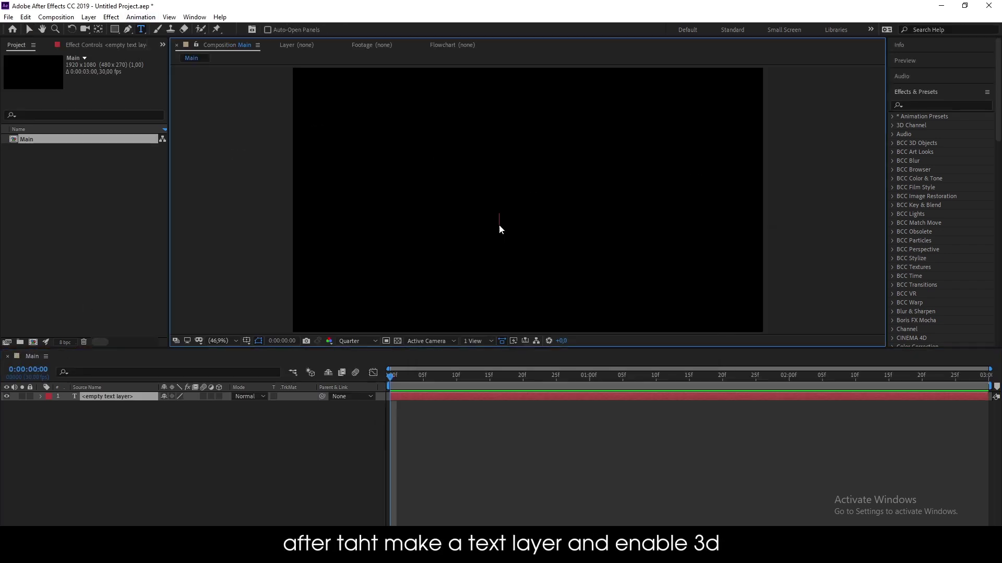
text(boobs)
key(ctrl+a)
click(948, 140)
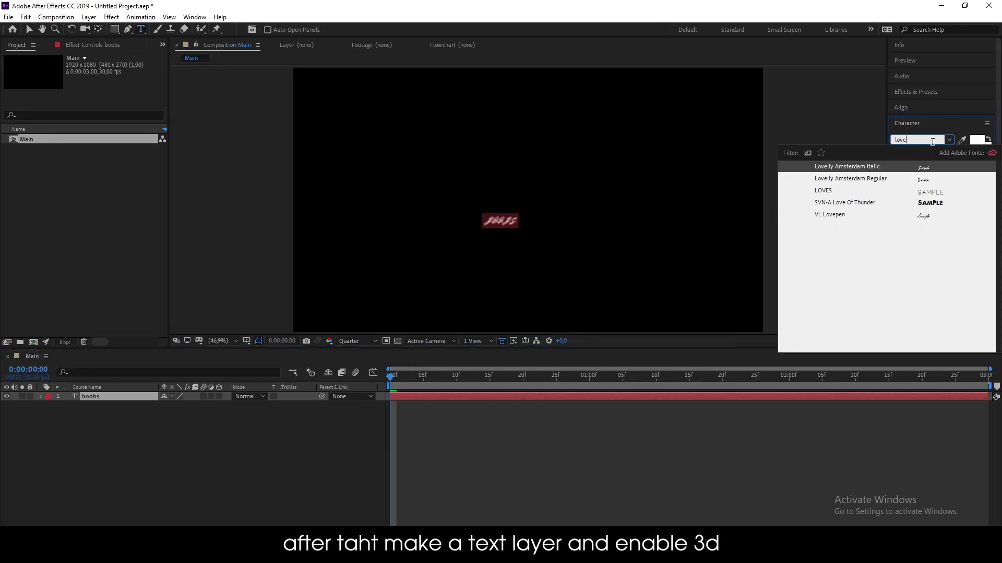
click(954, 162)
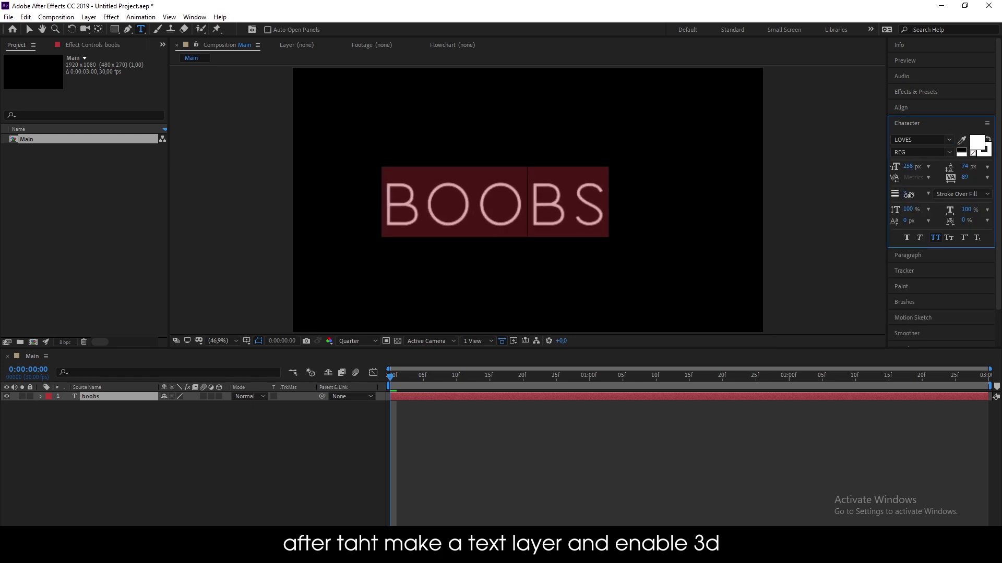
click(900, 107)
click(152, 456)
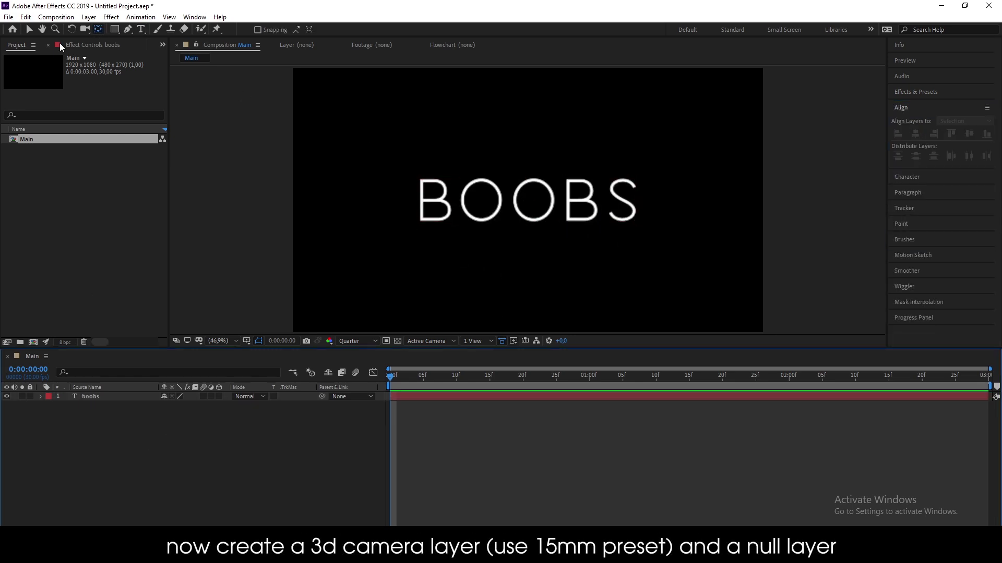
- Add a new camera using the 15mm preset
key(v)
right_click(296, 314)
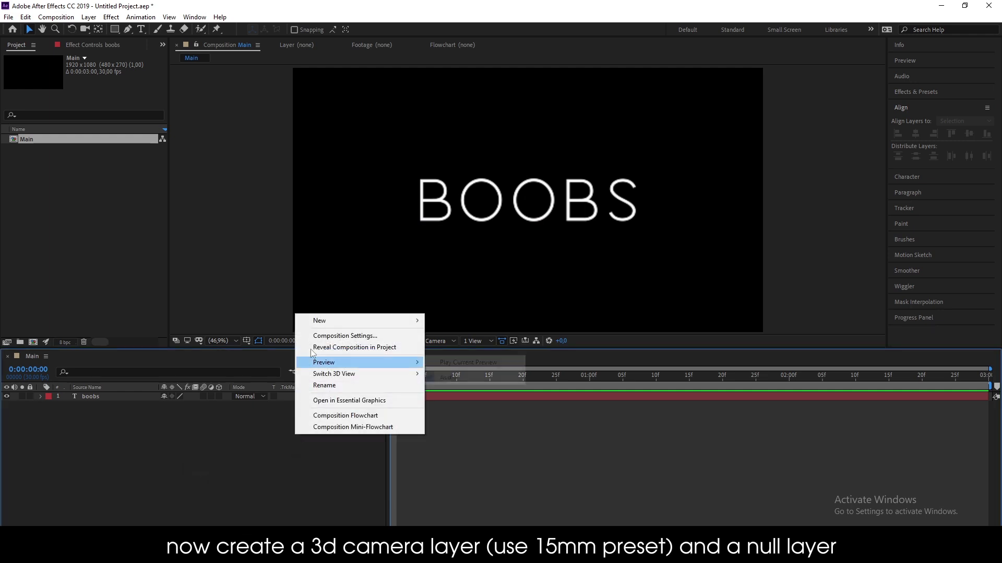
mouse_move(366, 320)
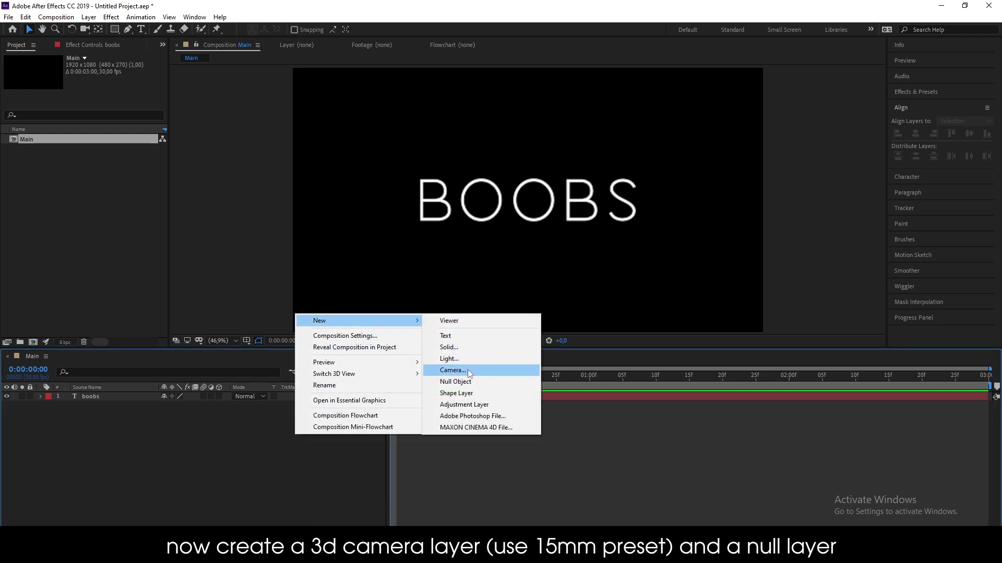
click(452, 370)
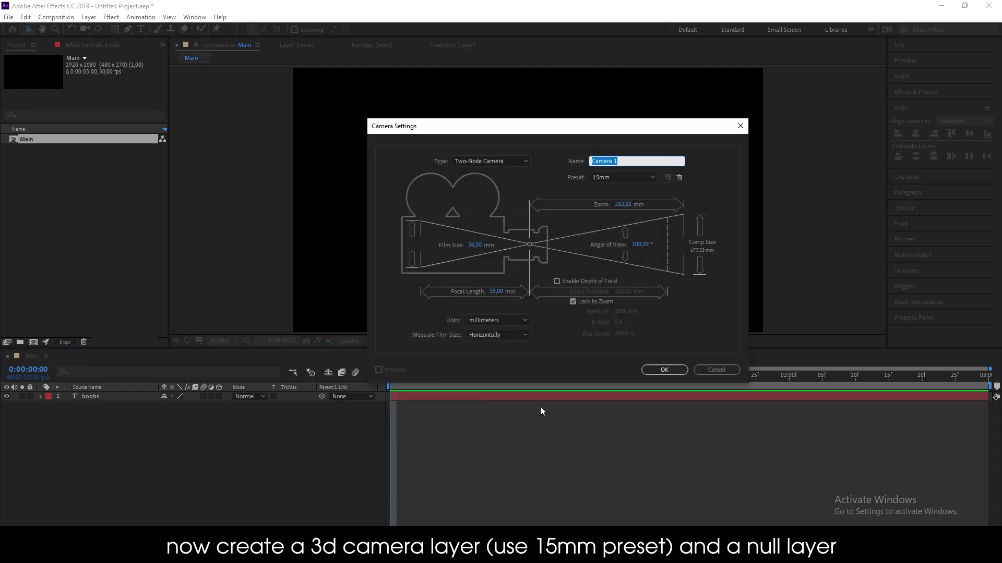
click(663, 370)
- Turn on motion blur and 3D for the BOOBS text layer
click(132, 404)
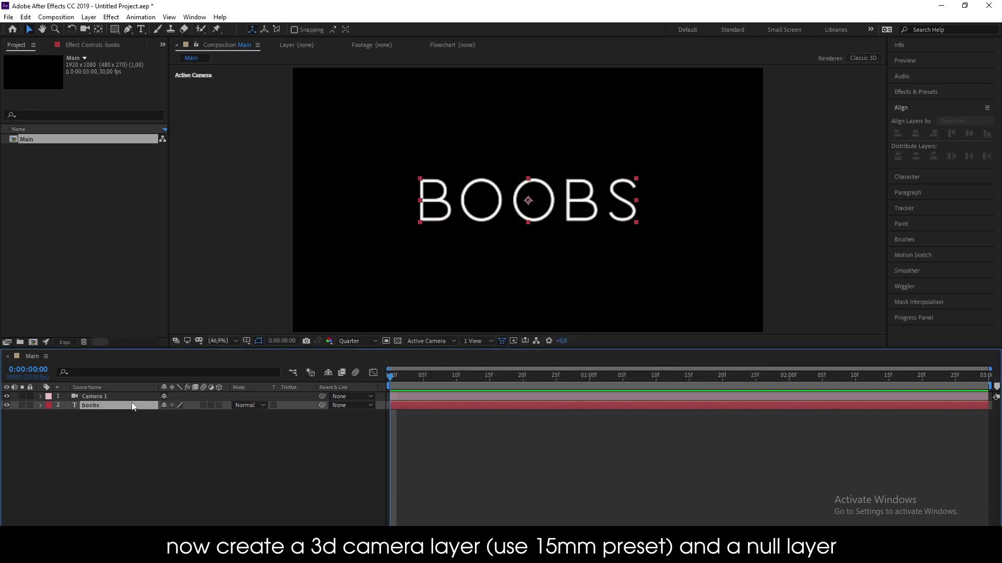
click(218, 405)
click(204, 406)
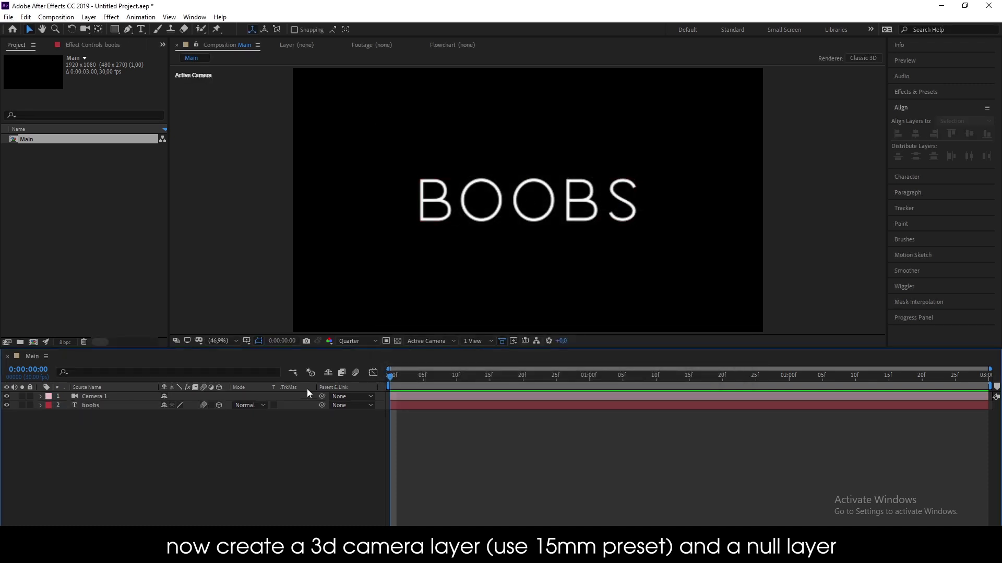
- Add a 3D null object and parent Camera 1 to Null 1
click(112, 398)
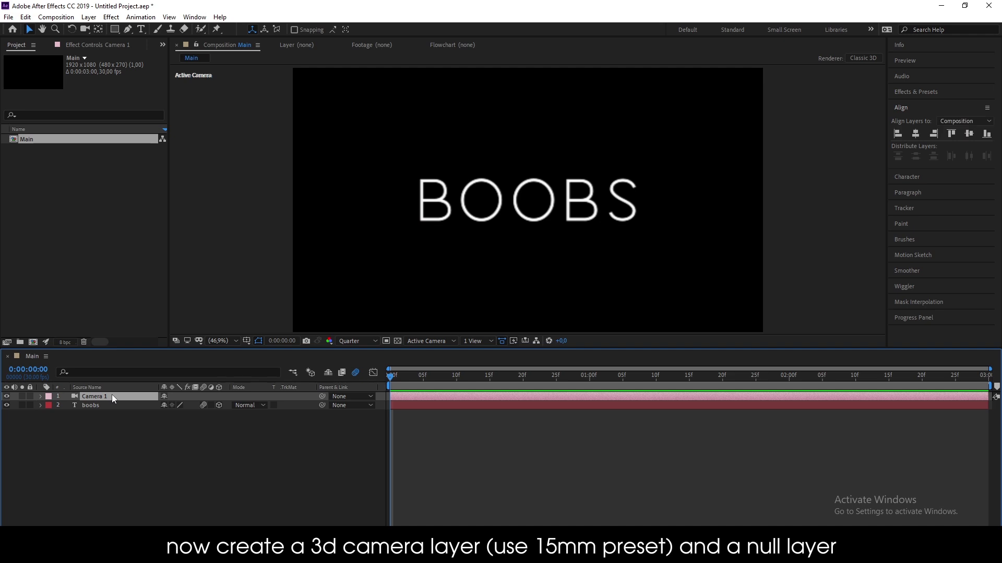
right_click(143, 449)
mouse_move(172, 334)
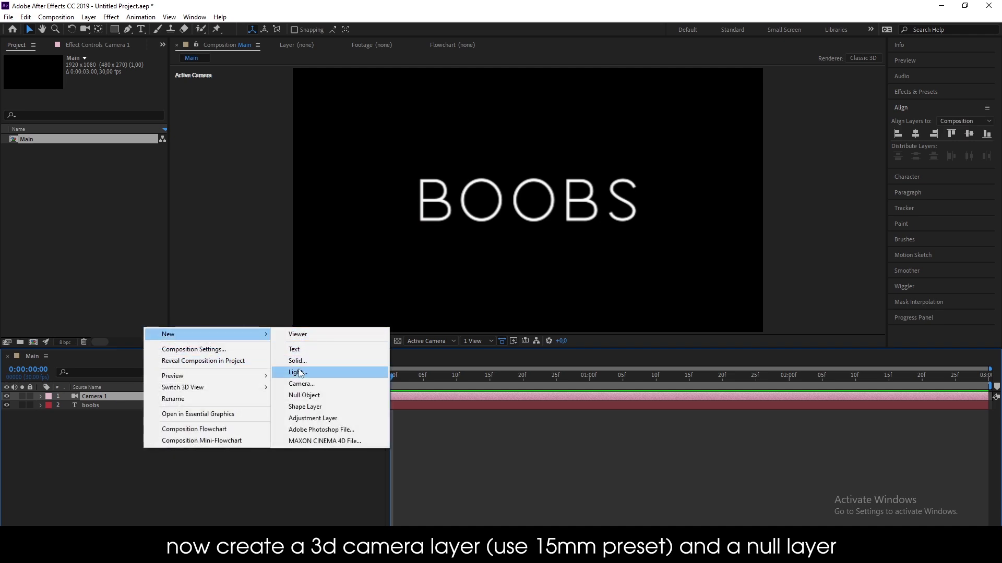
click(304, 396)
click(218, 397)
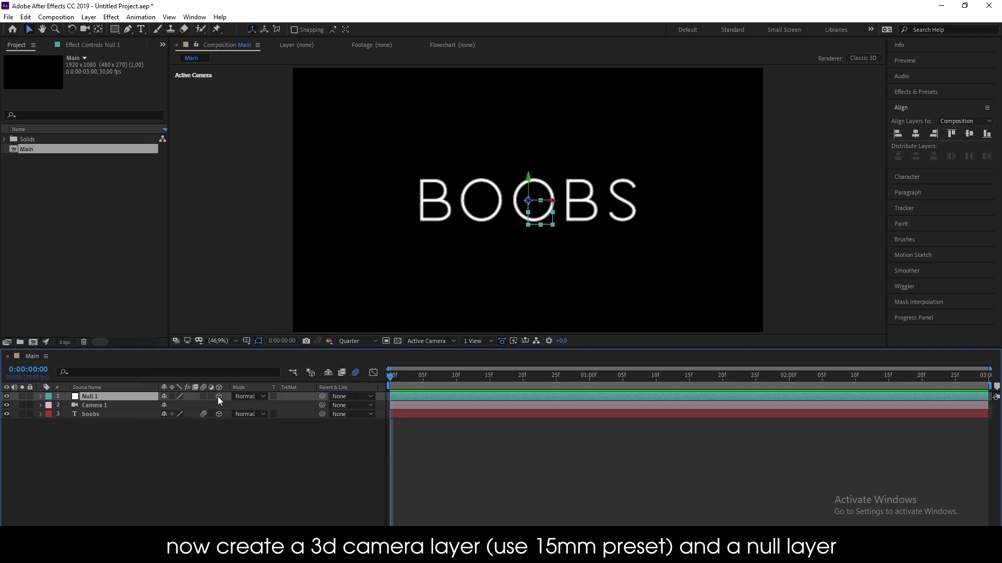
drag(322, 405, 104, 398)
click(430, 465)
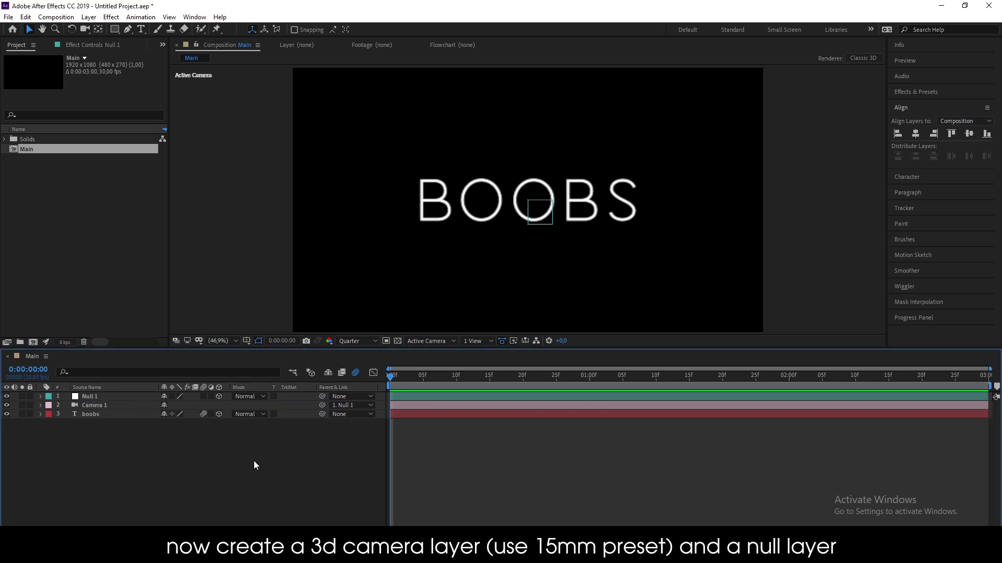
click(114, 403)
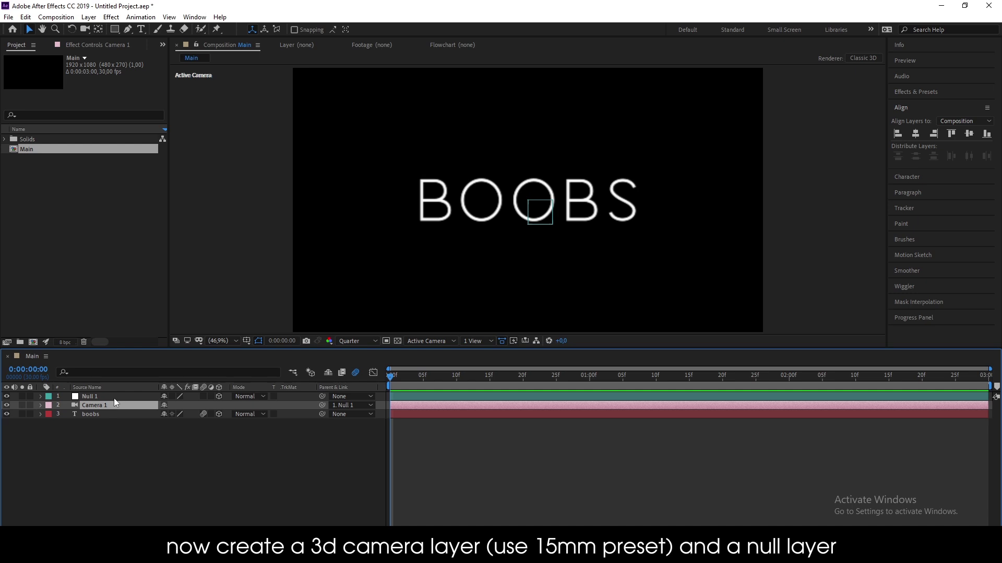
click(114, 398)
- Scale the BOOBS text up to about 144%
click(109, 414)
key(s)
drag(179, 423, 205, 425)
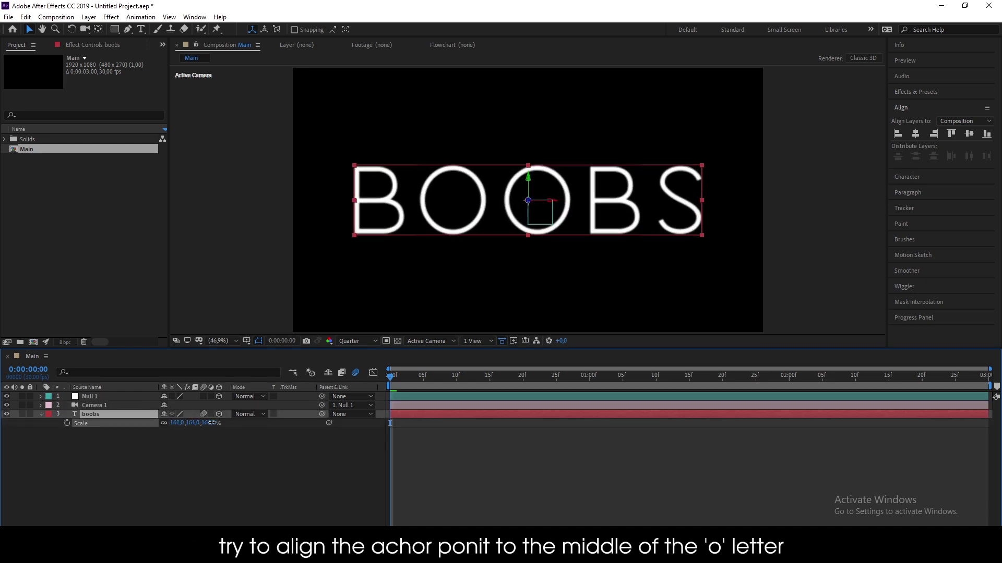
click(221, 480)
- Show the composition grid and nudge the text slightly left
click(174, 397)
click(247, 340)
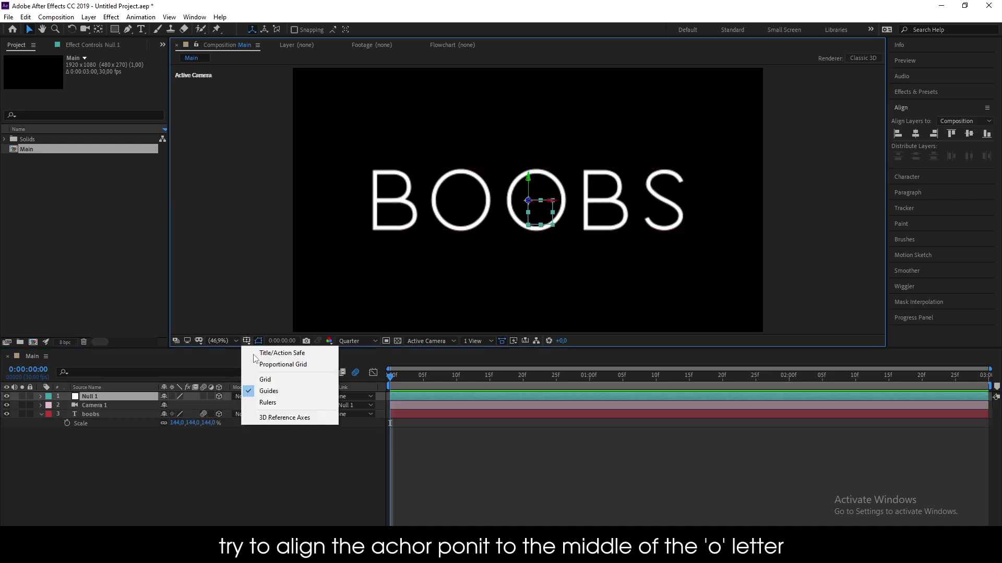
click(263, 380)
click(112, 414)
key(p)
mouse_move(166, 423)
mouse_down()
mouse_move(152, 423)
mouse_move(210, 432)
mouse_move(158, 424)
mouse_up()
key(slash)
key(shift+s)
- Move the text's anchor point to the centre of the middle O and re-enable 3D
key(y)
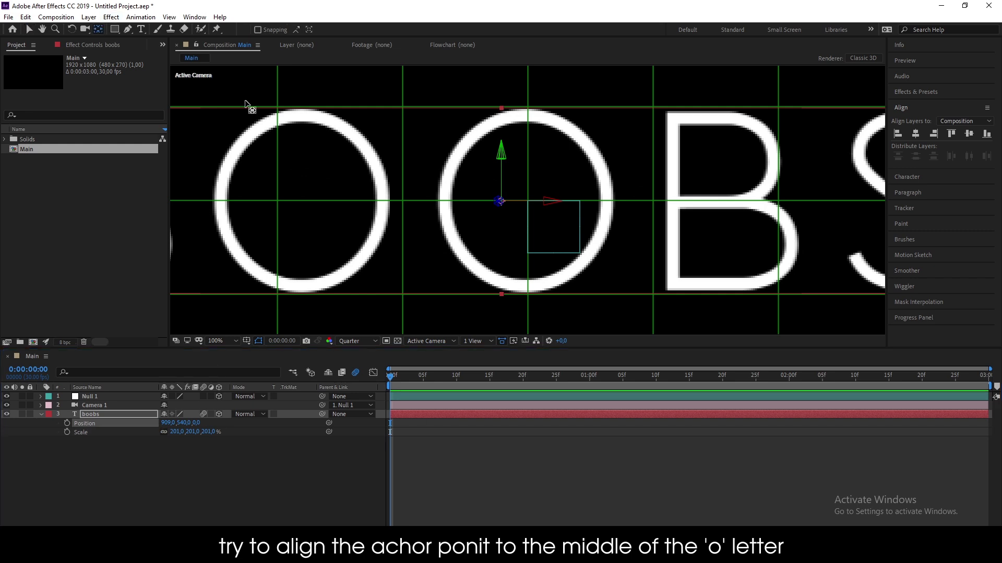
scroll(472, 209, up, 3)
drag(470, 208, 531, 207)
scroll(542, 224, up, 3)
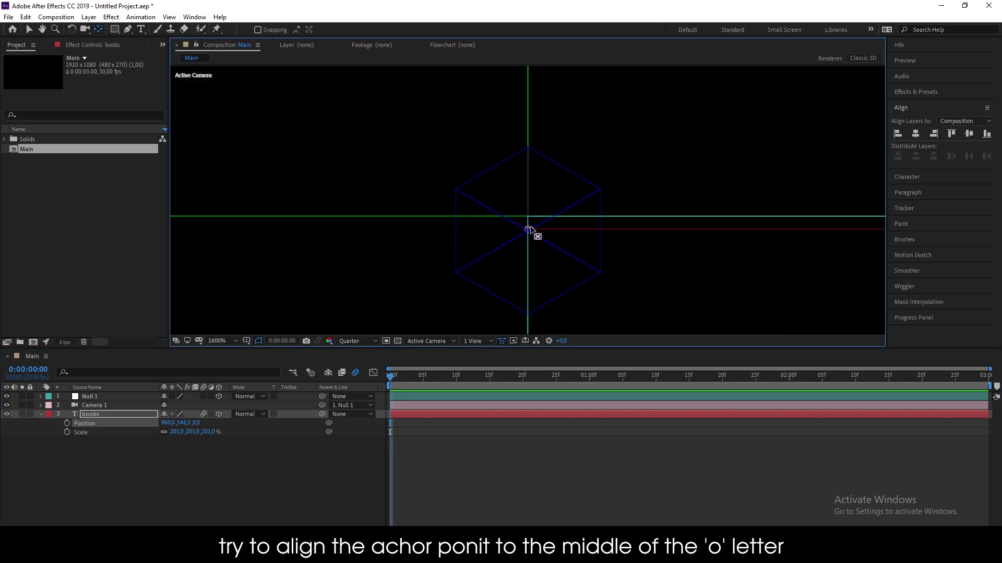
scroll(731, 298, down, 10)
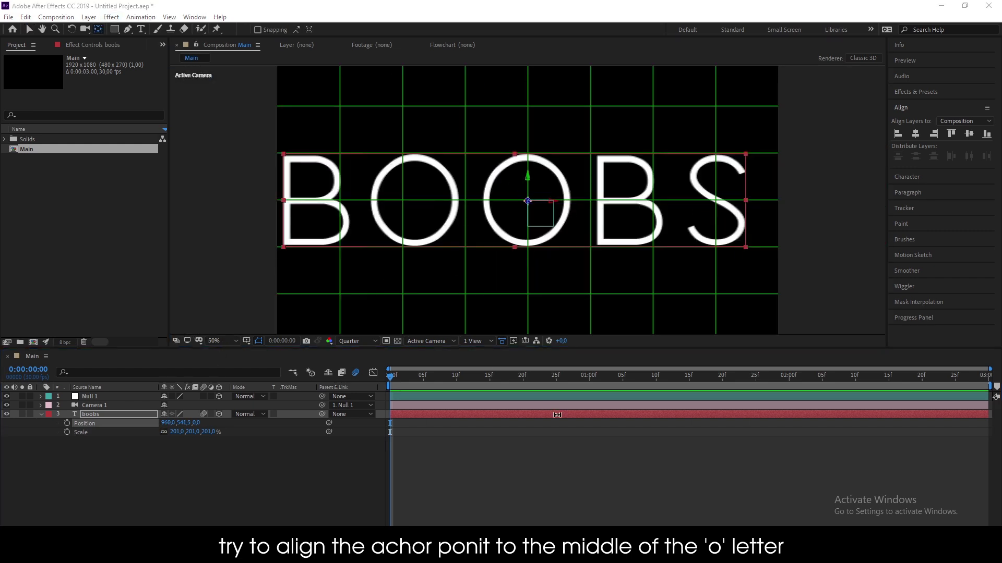
key(ctrl+alt+Home)
key(Return)
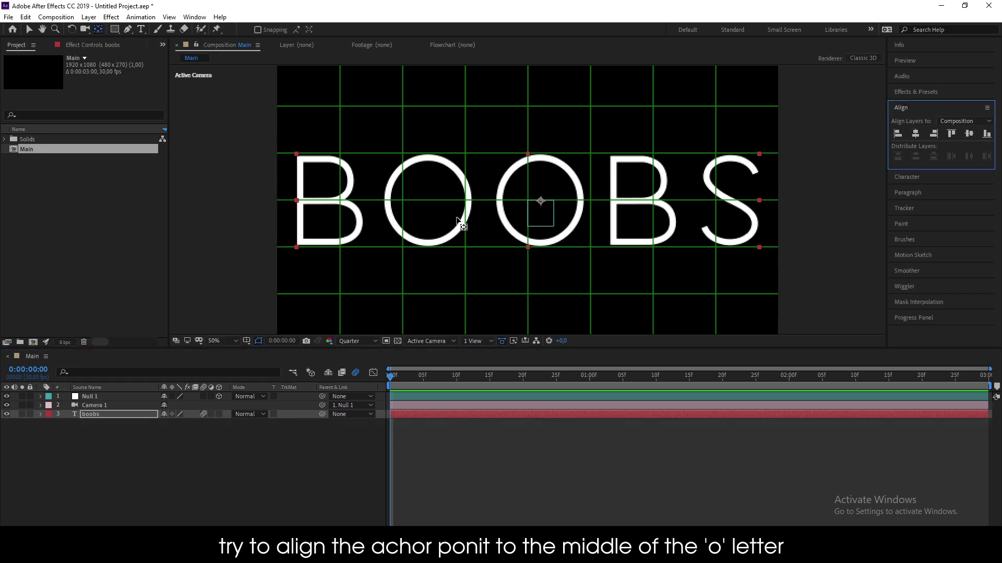
click(219, 414)
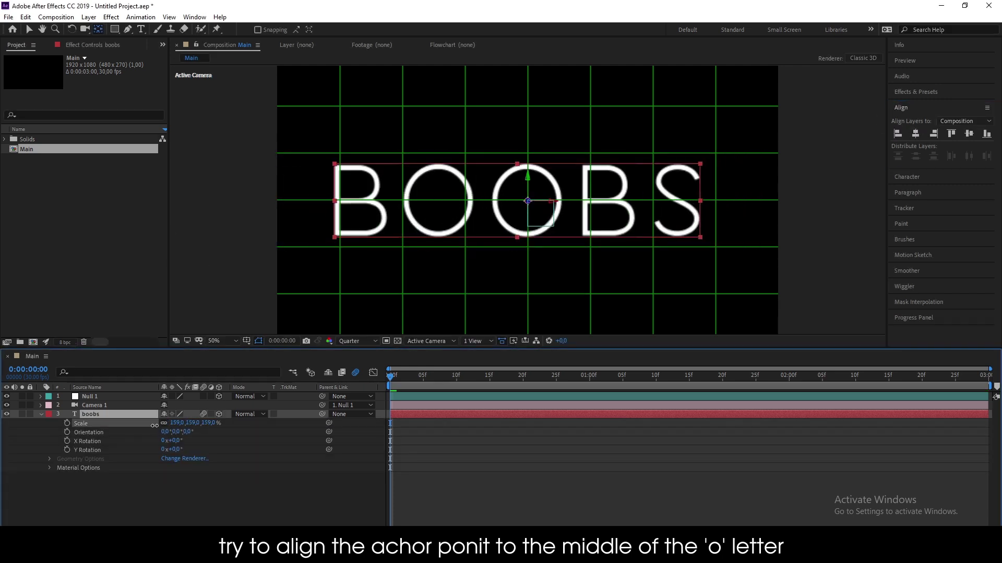
- Return to the Selection tool and show only the text layer's Position
key(v)
click(45, 150)
click(105, 415)
key(p)
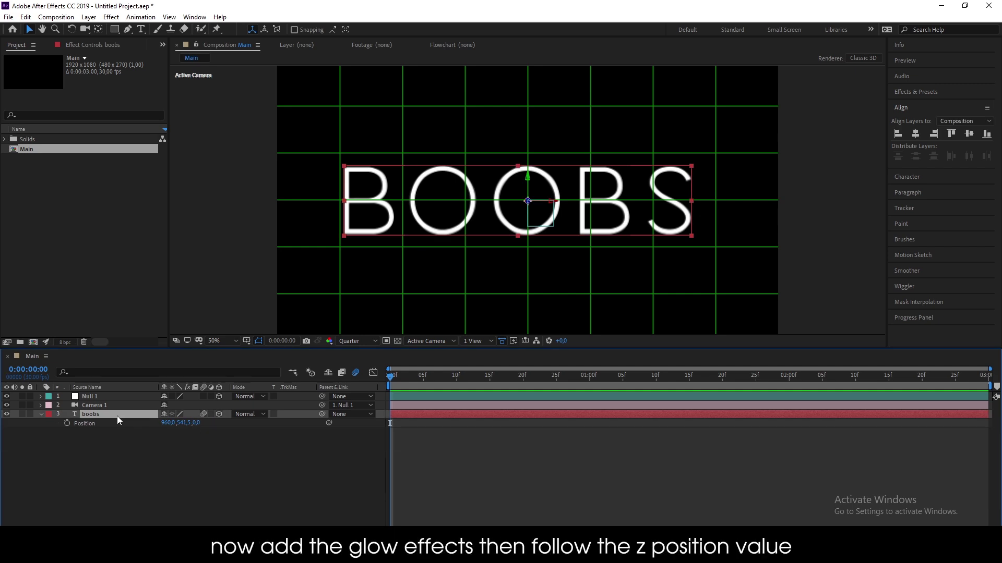
- Duplicate the text layer and hide the boobs 2 copy
key(ctrl+d)
click(104, 422)
click(6, 414)
- Apply a Fill effect with a light cyan colour to the BOOBS text
click(928, 92)
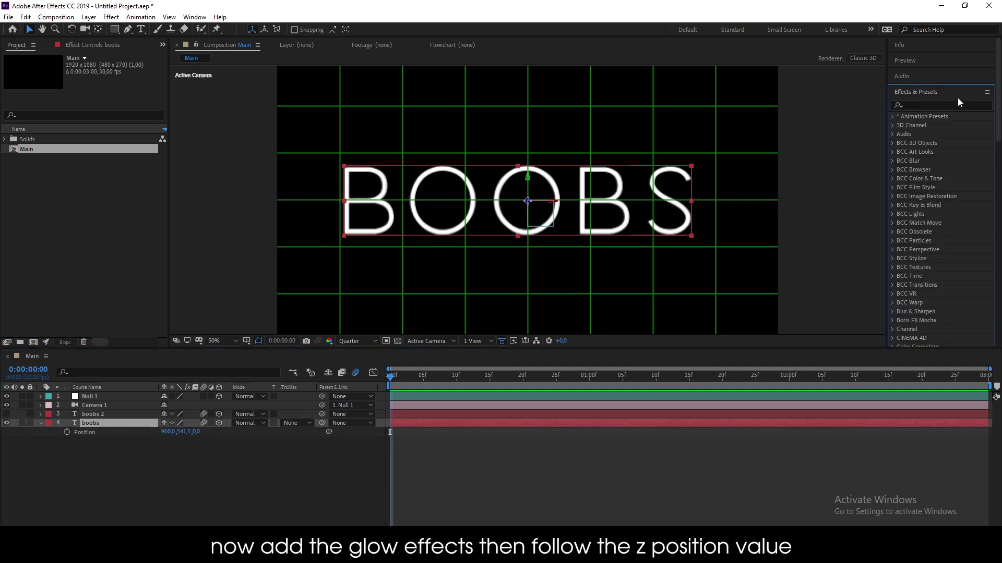
click(939, 105)
text(fill)
click(933, 180)
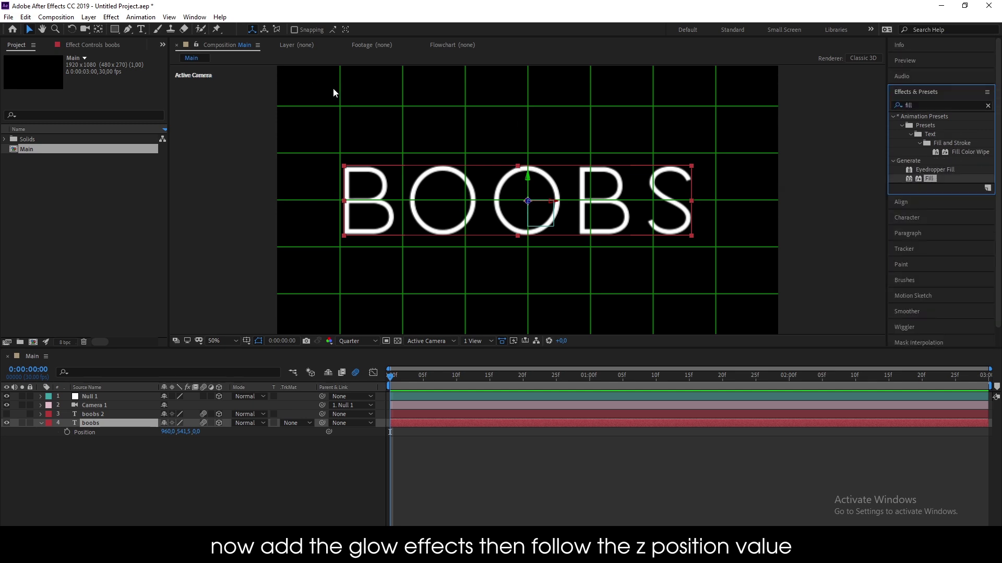
drag(928, 178, 118, 424)
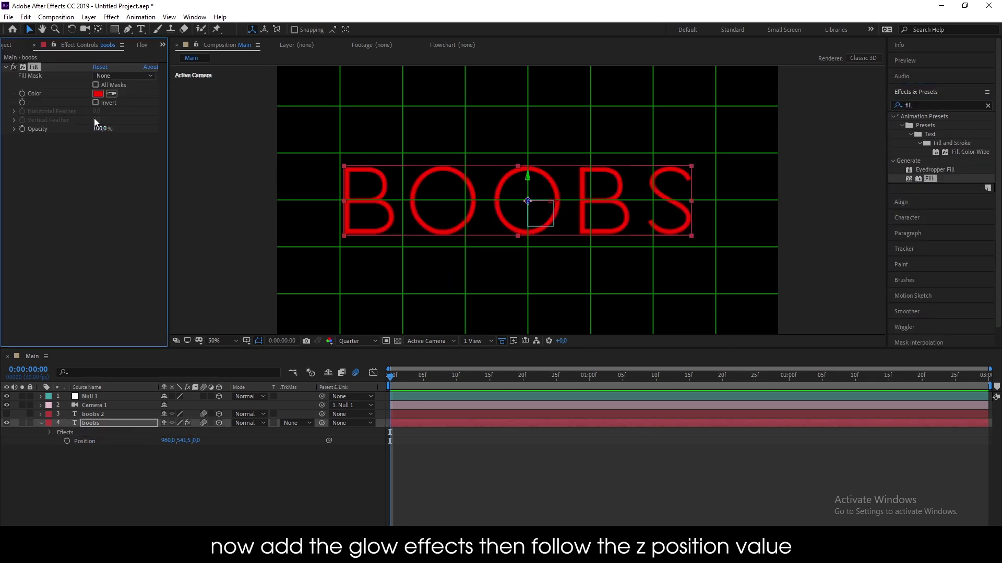
click(97, 94)
drag(801, 100, 803, 158)
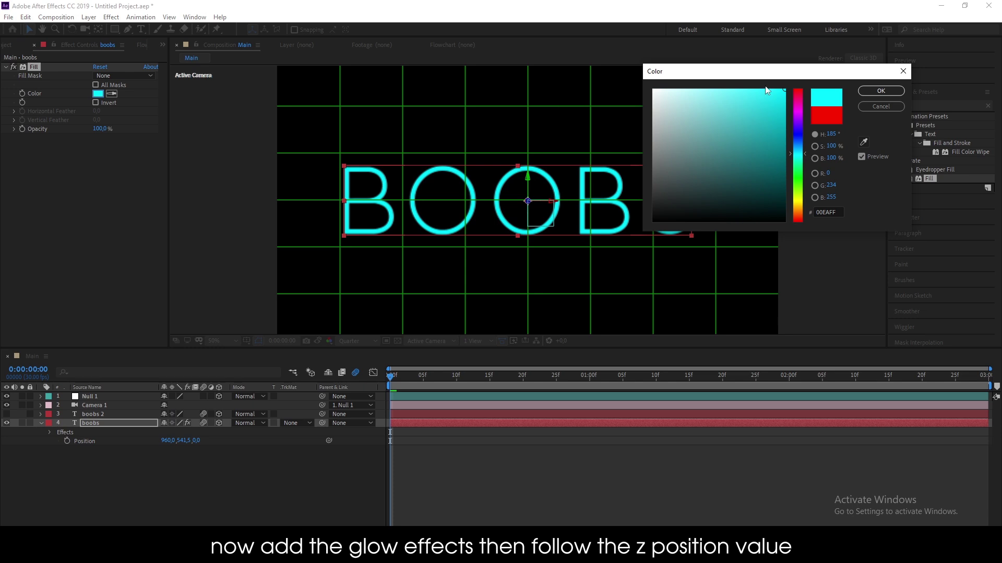
drag(767, 90, 752, 86)
click(881, 91)
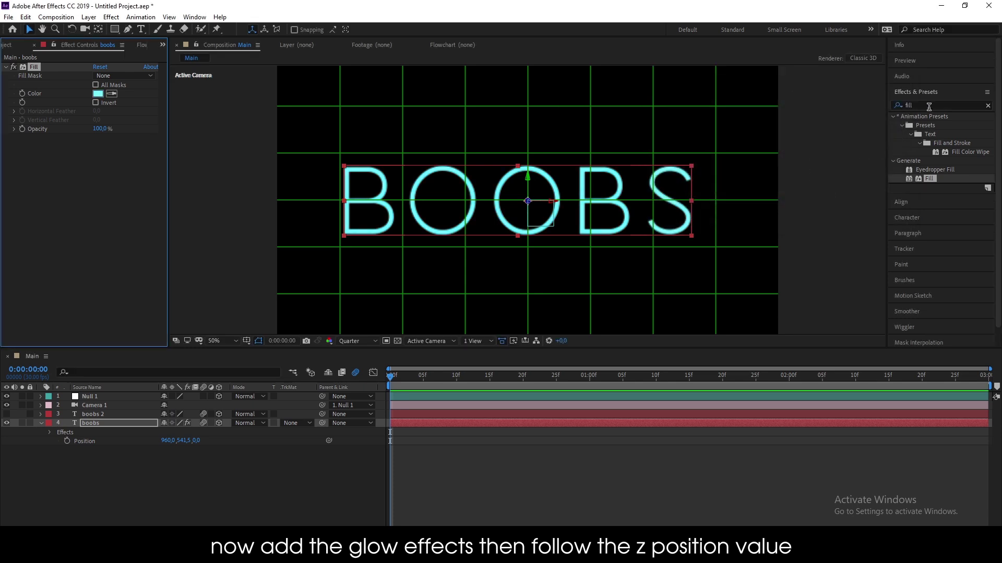
- Add Deep Glow at 0.7 exposure, whiten the fill slightly, and delete the boobs 2 copy
double_click(929, 106)
text(dee)
drag(930, 161, 665, 153)
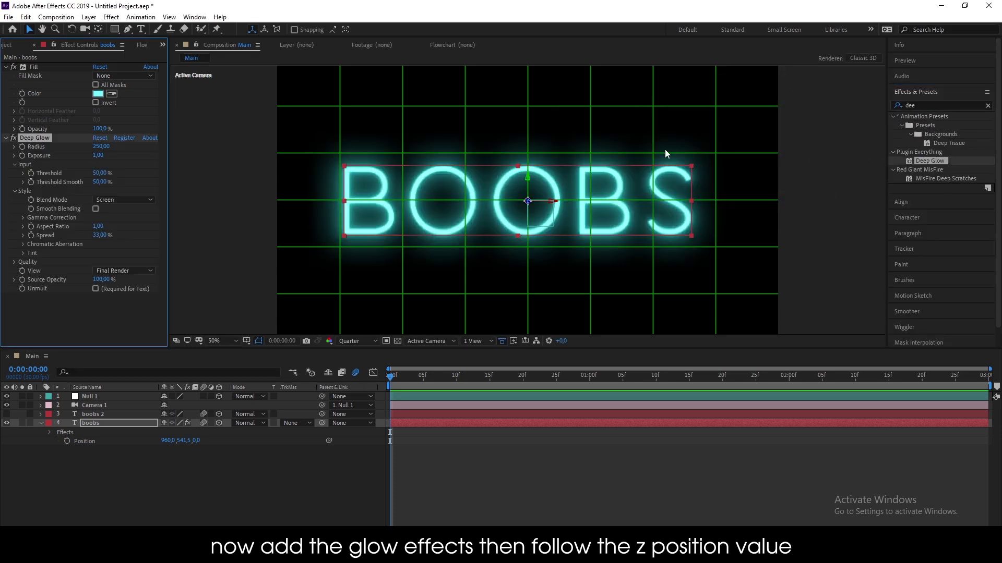
click(98, 93)
drag(701, 89, 658, 88)
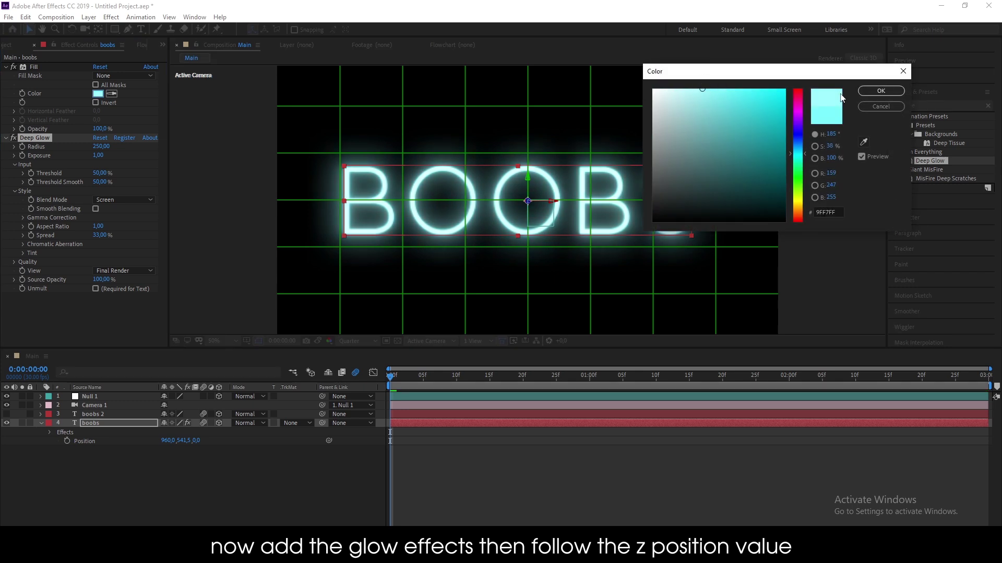
click(881, 91)
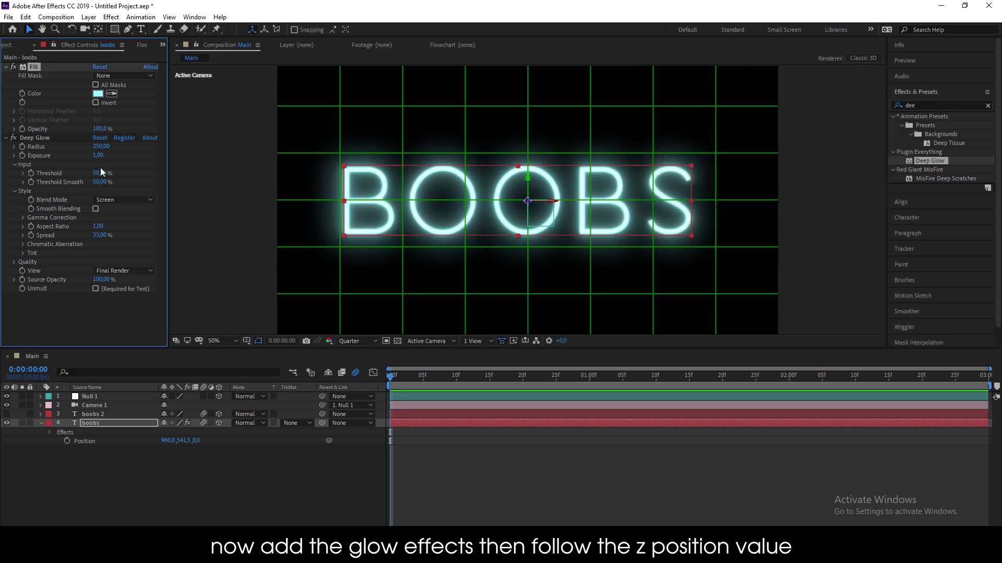
text(,7)
key(Return)
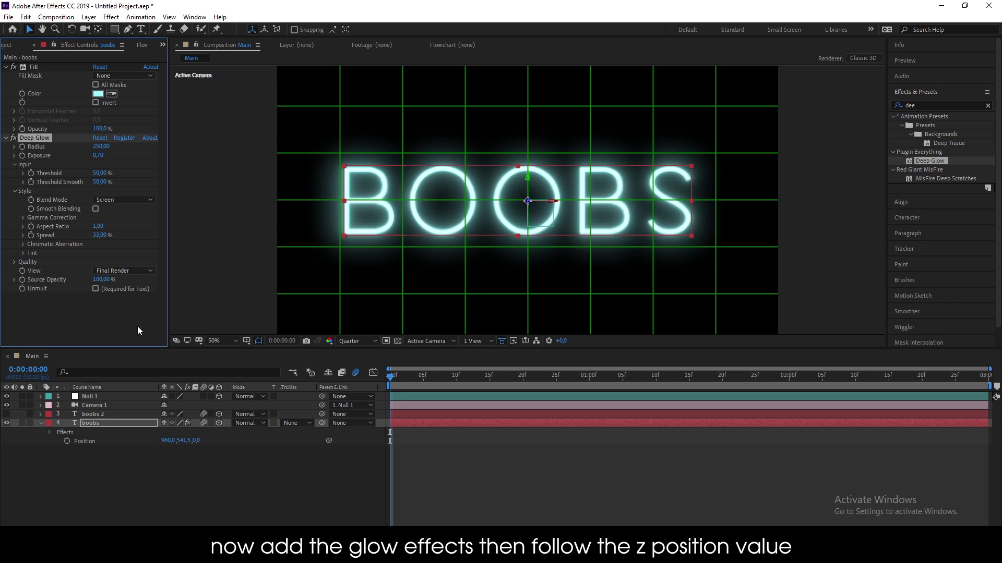
click(139, 414)
key(Delete)
- Duplicate the glowing text as boobs 2, set its Z depth to 400, and colour it pink
click(129, 414)
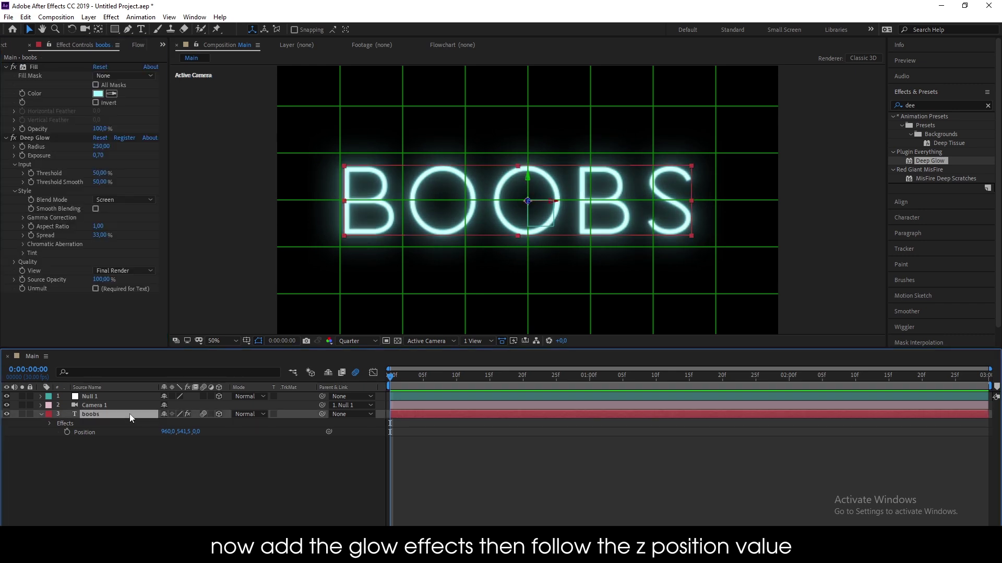
key(ctrl+d)
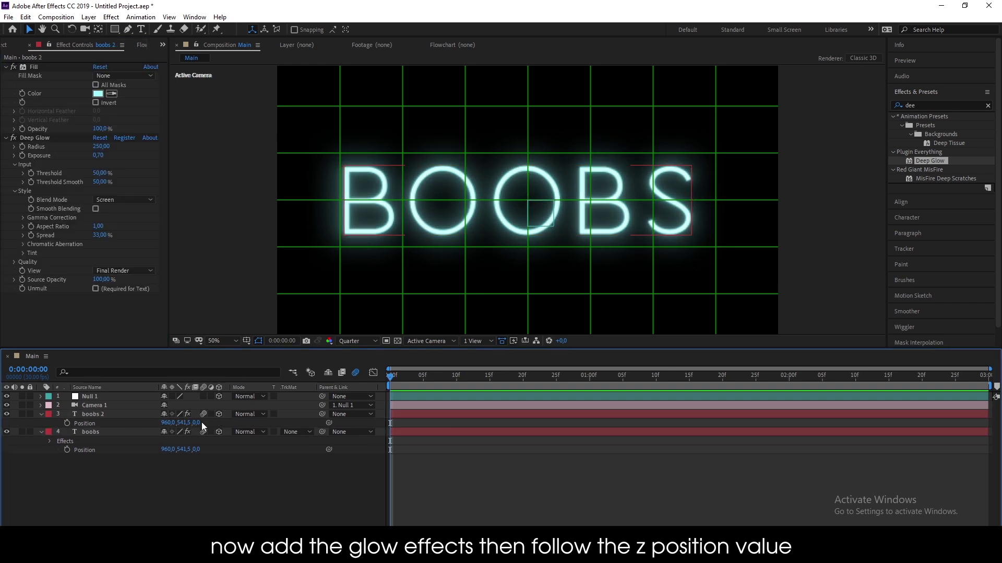
drag(197, 423, 91, 429)
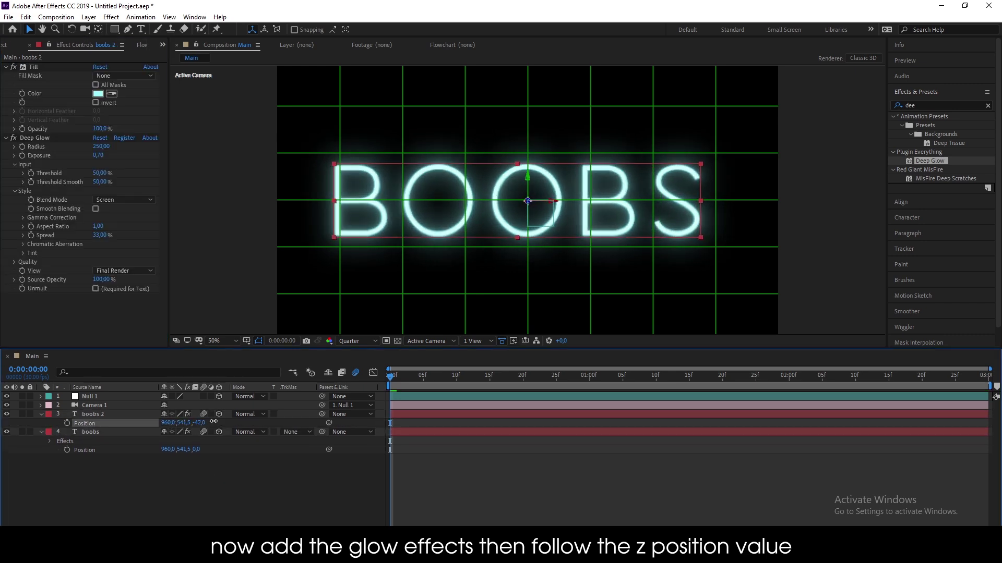
click(95, 289)
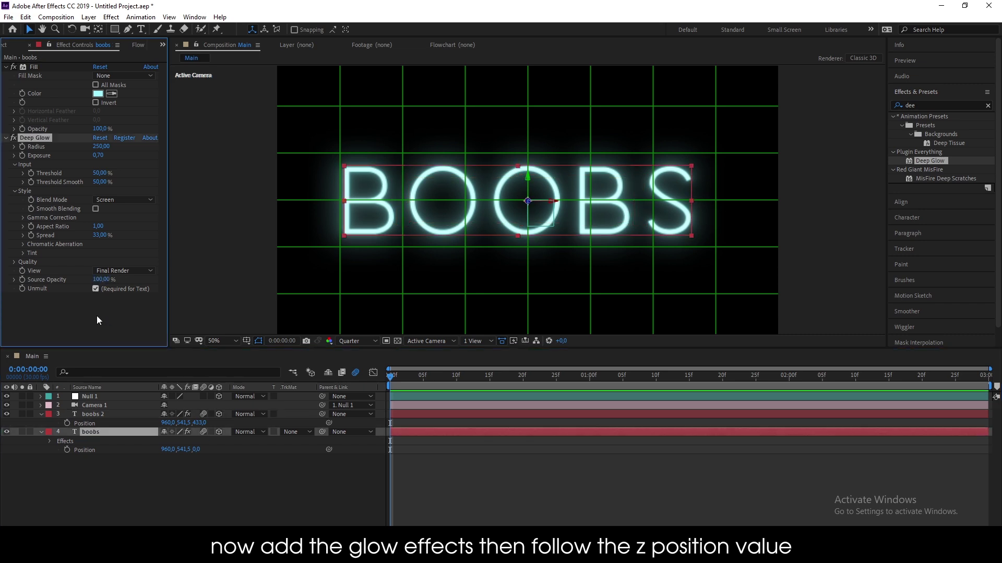
drag(200, 423, 188, 424)
click(200, 423)
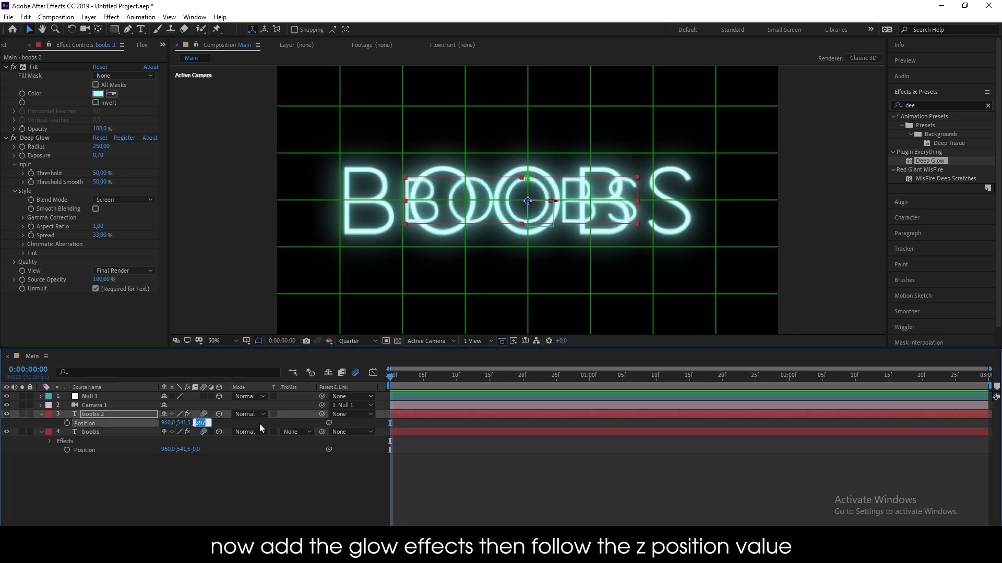
key(Return)
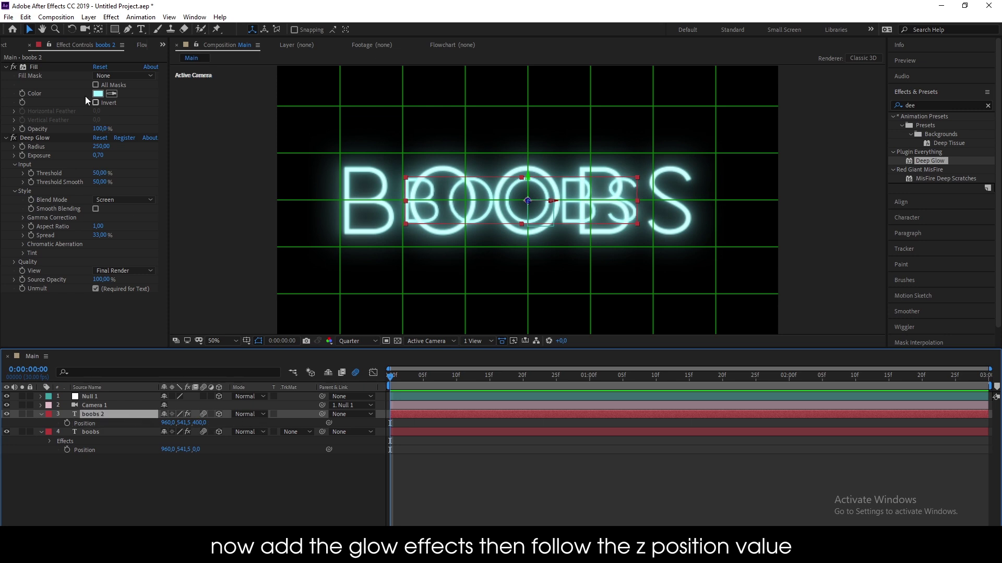
click(98, 93)
click(798, 112)
click(702, 89)
click(882, 91)
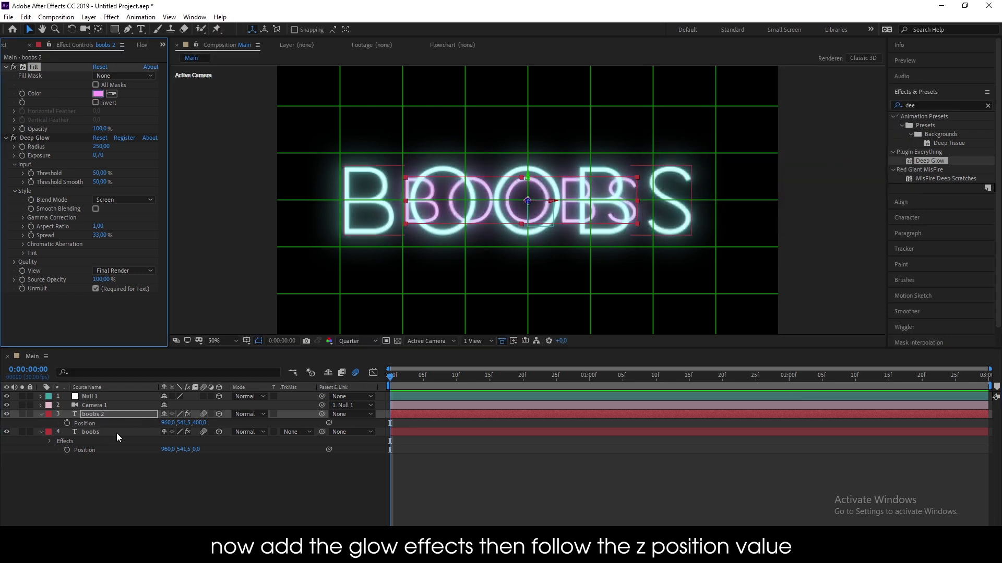
- Add cyan boobs 3 at Z 800 and pink boobs 4 at Z 1200
click(130, 432)
key(ctrl+d)
key(ctrl+bracketright)
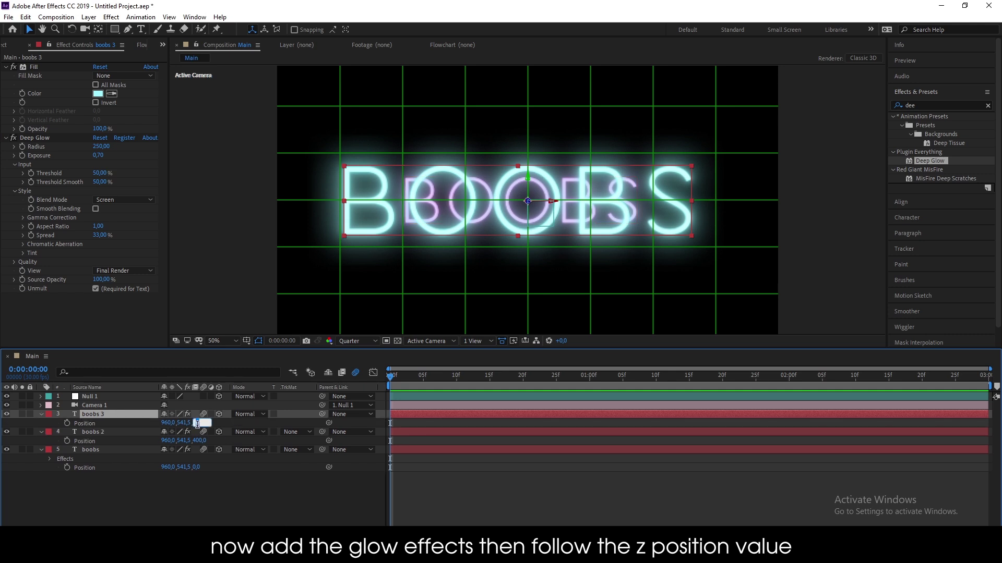
text(800)
key(Return)
click(92, 432)
key(ctrl+d)
drag(91, 432, 100, 414)
text(0)
key(Return)
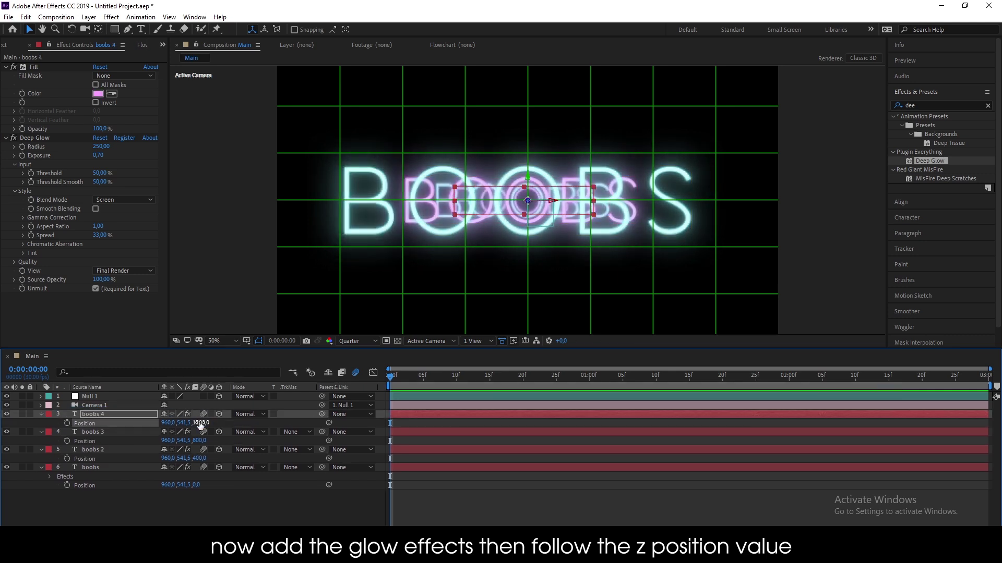
- Add boobs 5 at Z 1400 and boobs 6 at Z 1600
click(117, 432)
key(ctrl+d)
mouse_move(116, 429)
mouse_down()
mouse_move(114, 410)
mouse_move(127, 412)
mouse_up()
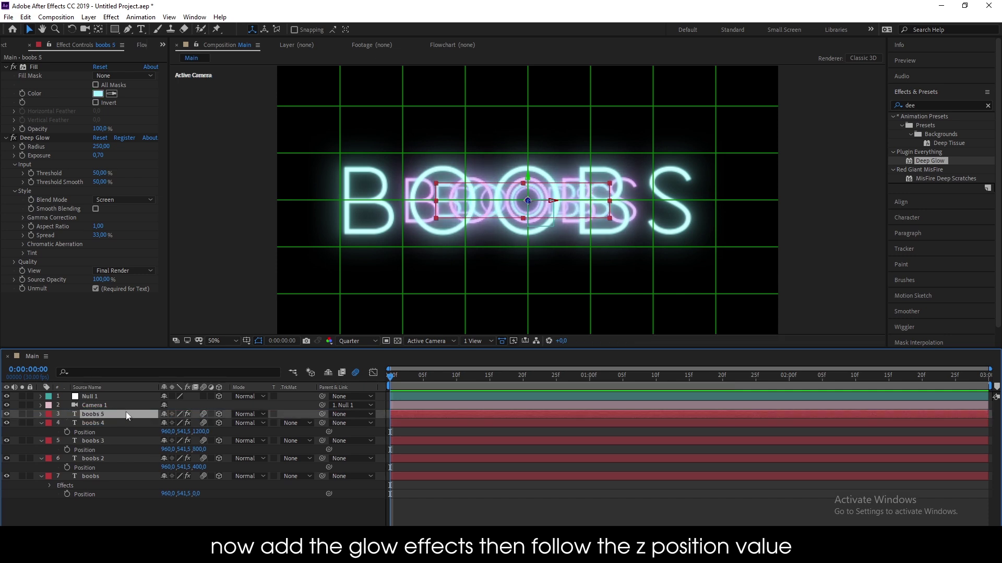
text(140)
key(Return)
click(127, 428)
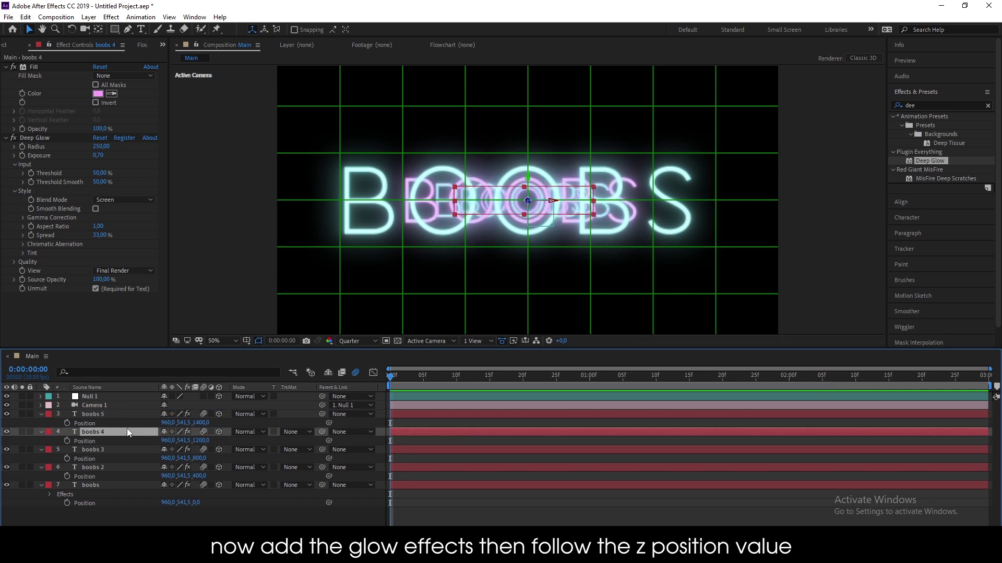
key(ctrl+d)
key(p)
click(202, 423)
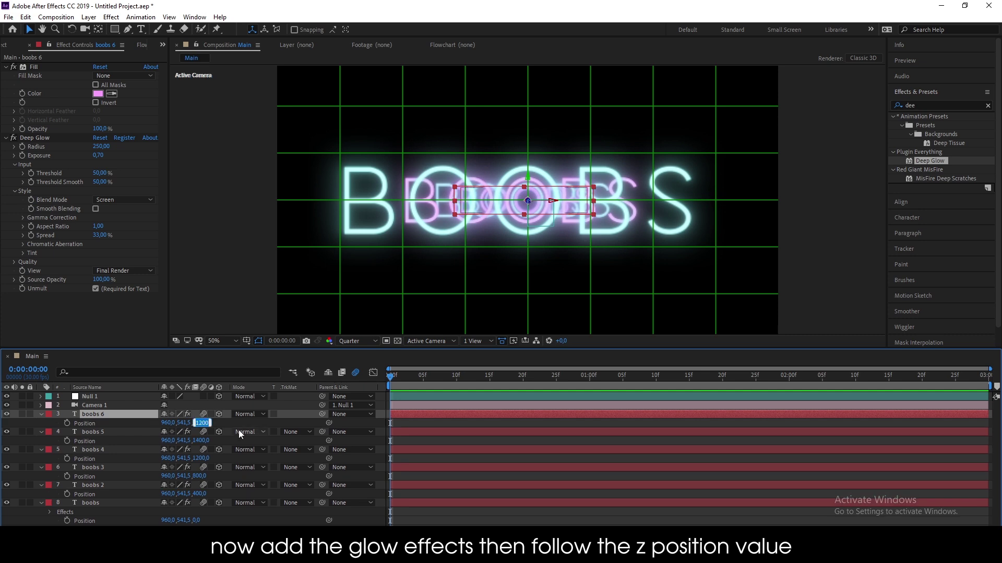
key(Return)
- Add boobs 7 at Z 1800 and boobs 8 at Z 2000 on top of the stack
click(119, 429)
key(ctrl+d)
drag(126, 433, 124, 410)
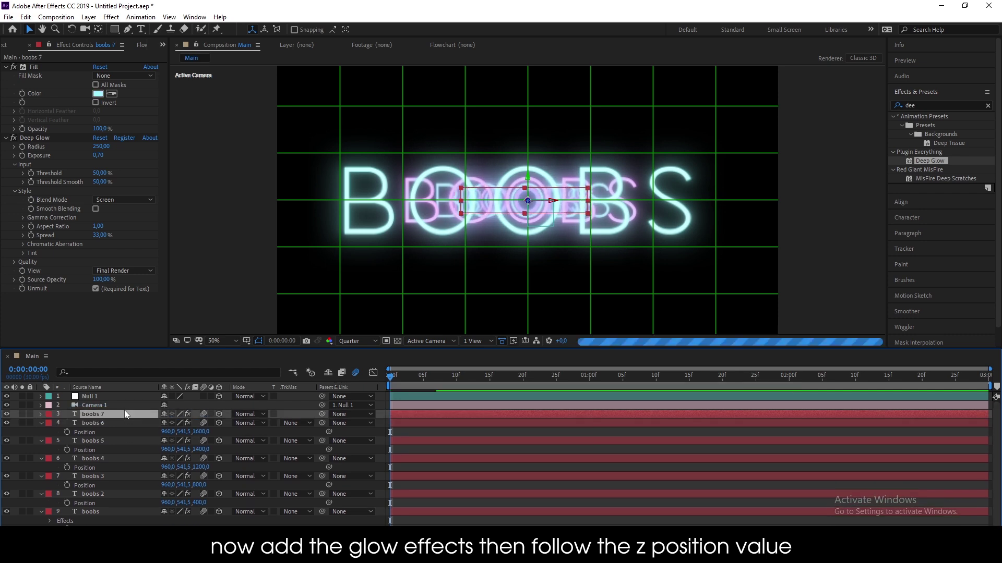
key(p)
click(201, 423)
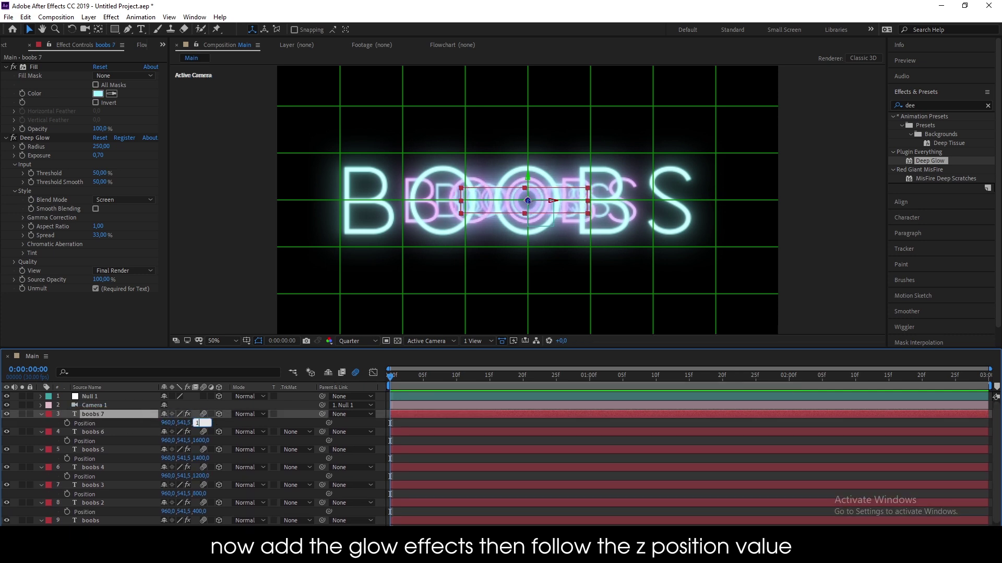
text(800)
key(Return)
click(129, 432)
key(ctrl+d)
drag(129, 432, 133, 413)
text(p000)
key(Return)
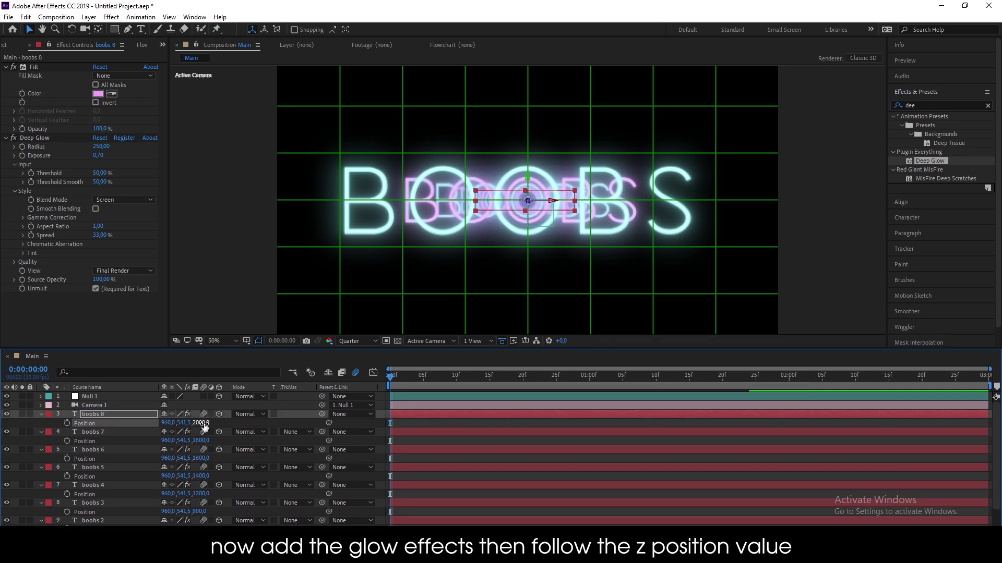
- Collapse the text layers' properties and set the preview resolution to Full
click(42, 414)
click(40, 423)
click(40, 432)
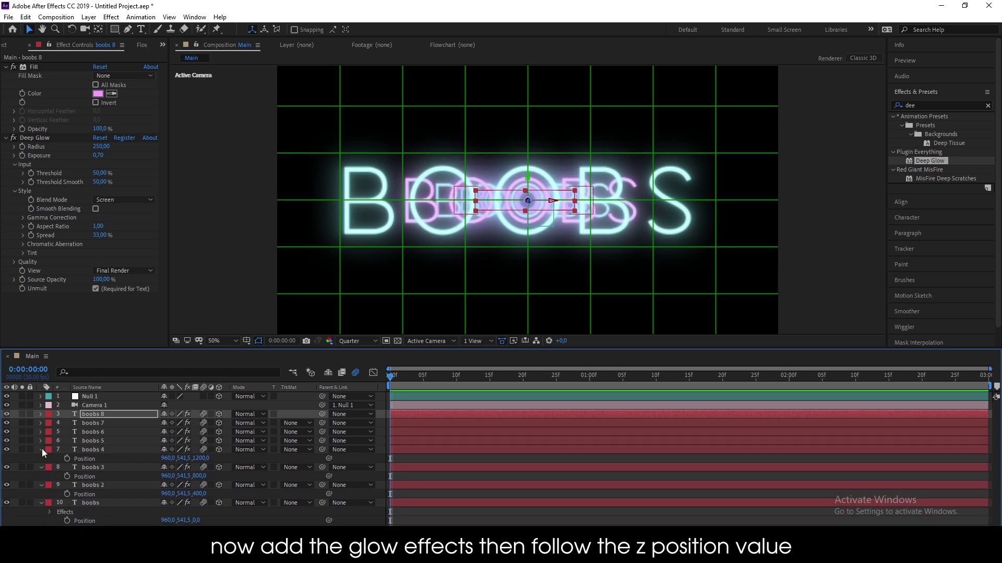
click(42, 450)
click(42, 459)
click(42, 468)
click(44, 475)
click(357, 341)
click(346, 365)
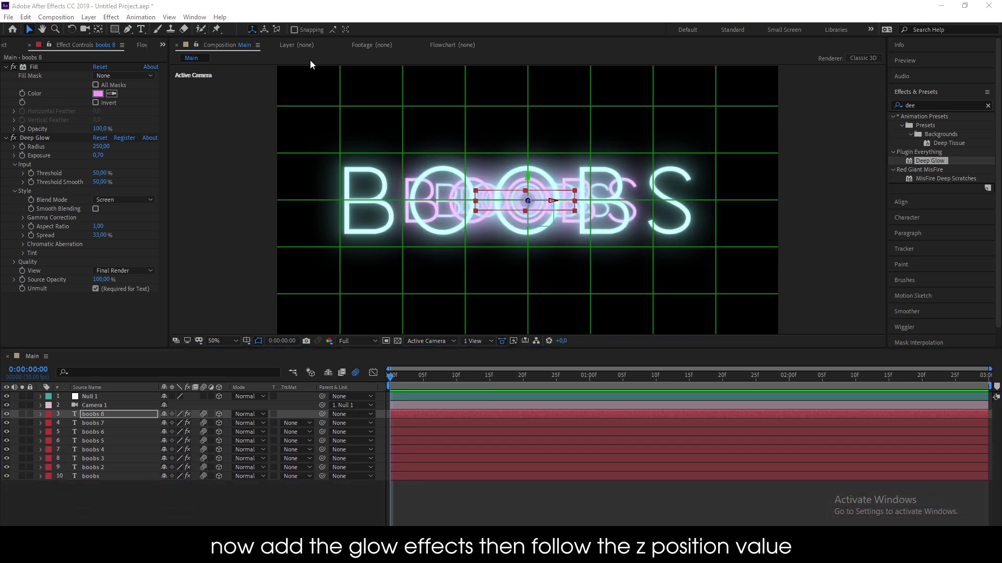
- On Null 1, show Position and Rotation and set a Z Rotation keyframe at the start
click(99, 397)
key(p)
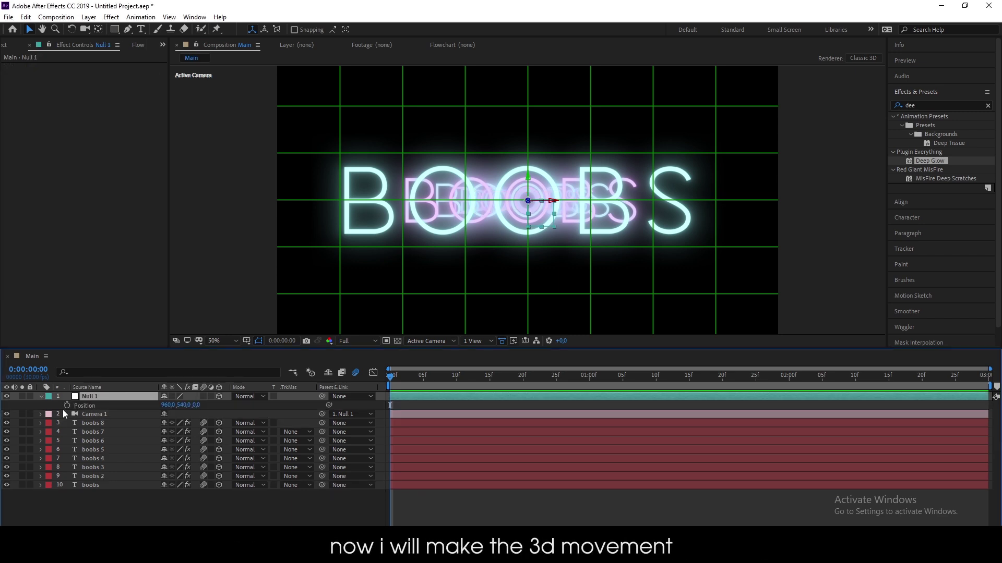
drag(568, 375, 981, 375)
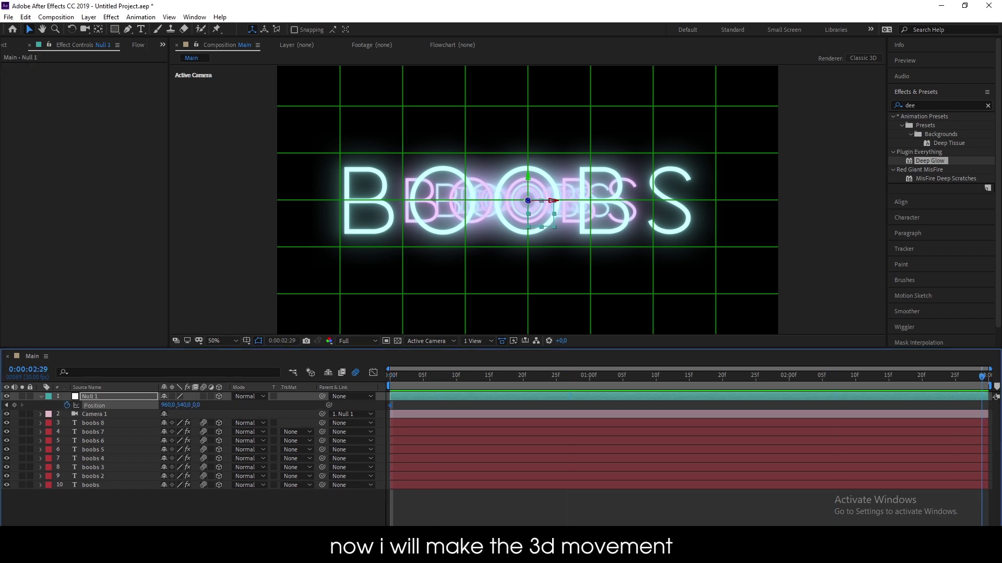
key(r)
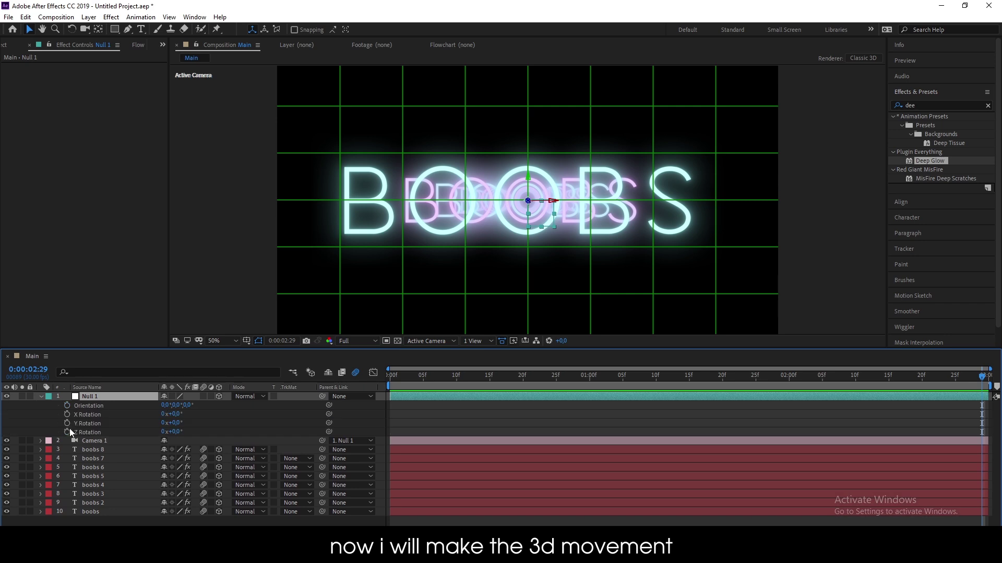
click(67, 432)
key(u)
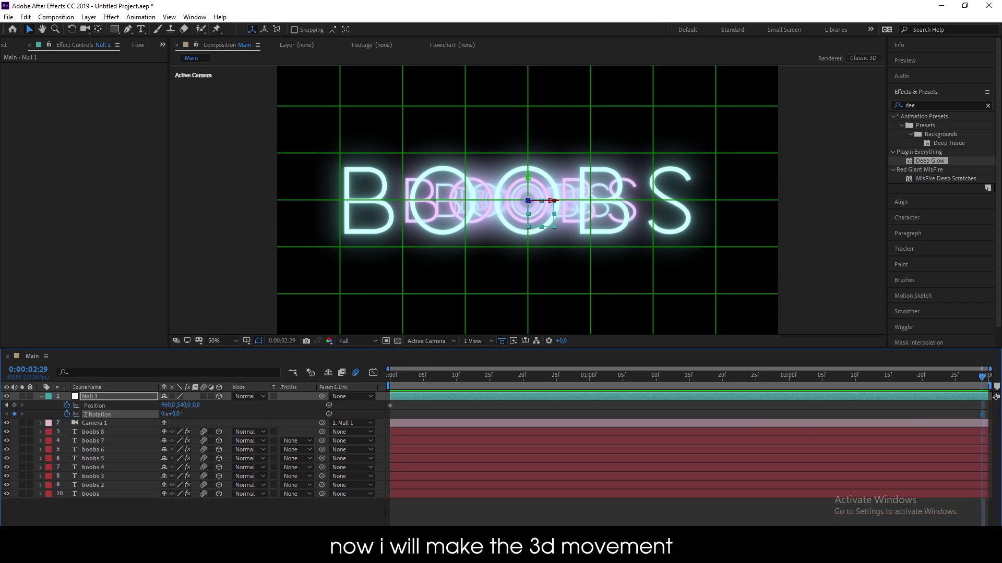
drag(915, 414, 466, 414)
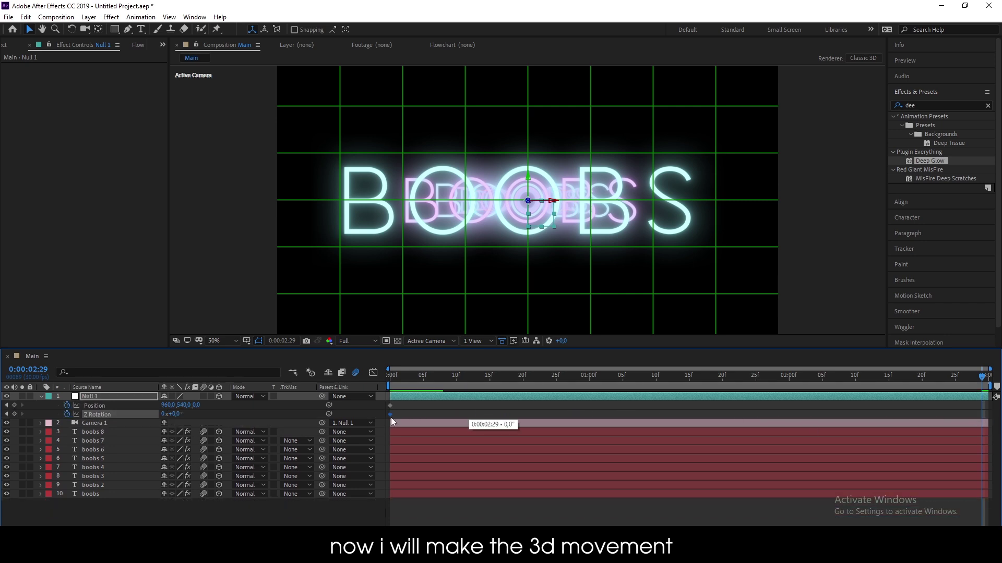
drag(393, 422, 392, 421)
- Push Null 1 forward in Z to 2601 at the end, previewing at quarter resolution
drag(197, 406, 358, 340)
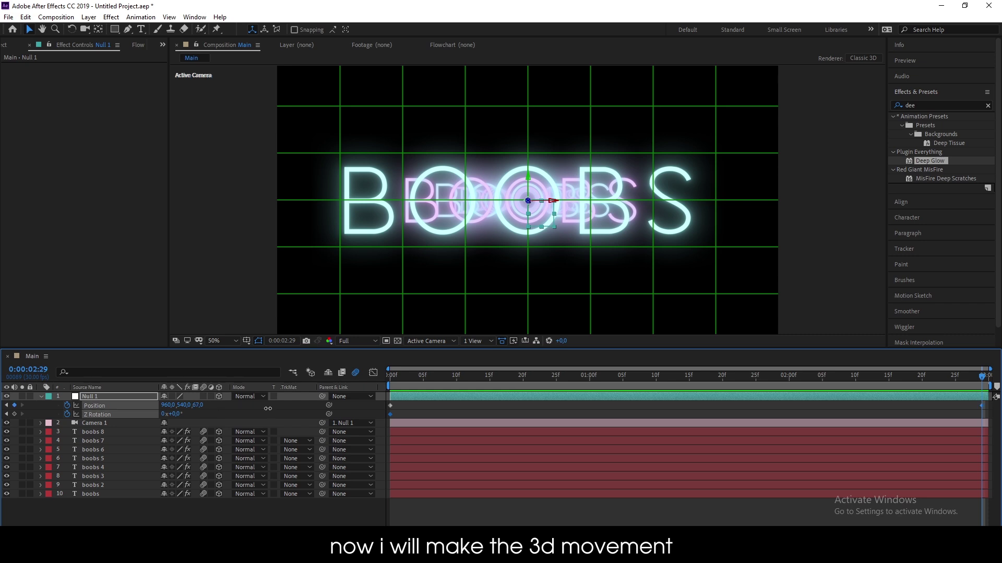
click(358, 339)
click(358, 406)
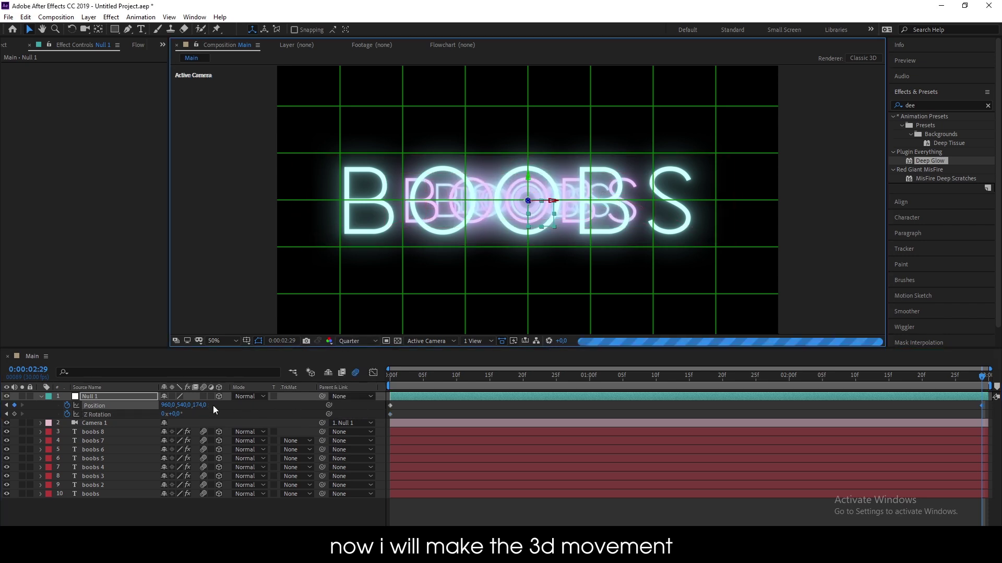
mouse_move(201, 405)
mouse_down()
mouse_move(492, 416)
mouse_move(203, 414)
mouse_move(517, 430)
mouse_move(991, 431)
mouse_up()
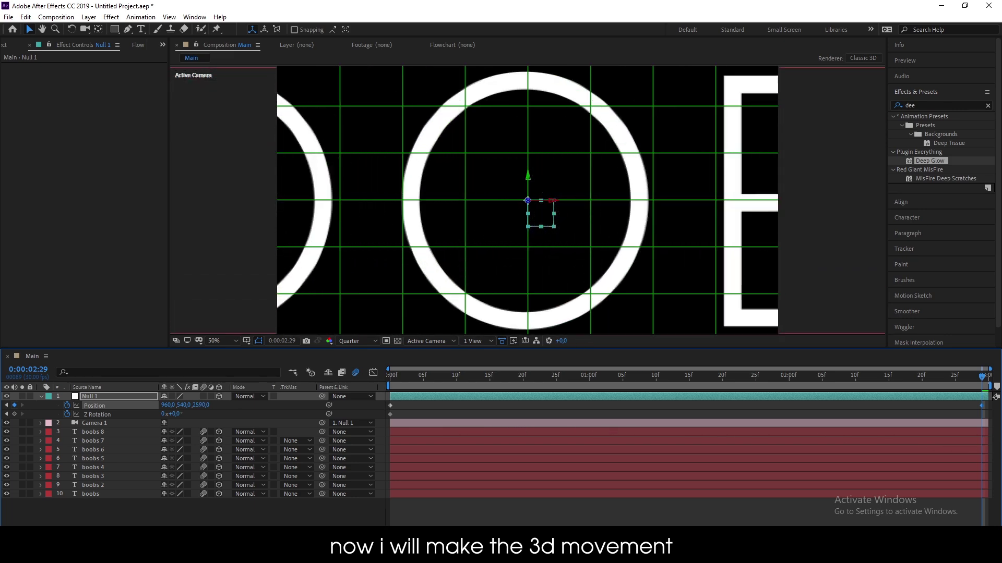
- Replace the -293° roll with an end Z Rotation of -200°, then return to frame 0
mouse_move(177, 416)
mouse_down()
mouse_move(4, 406)
mouse_move(27, 400)
mouse_up()
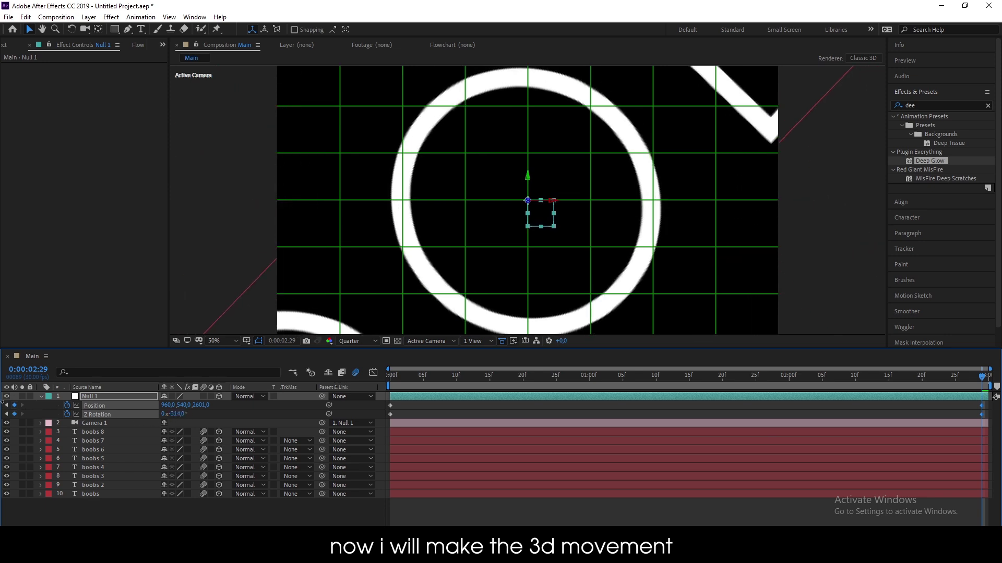
key(ctrl+z)
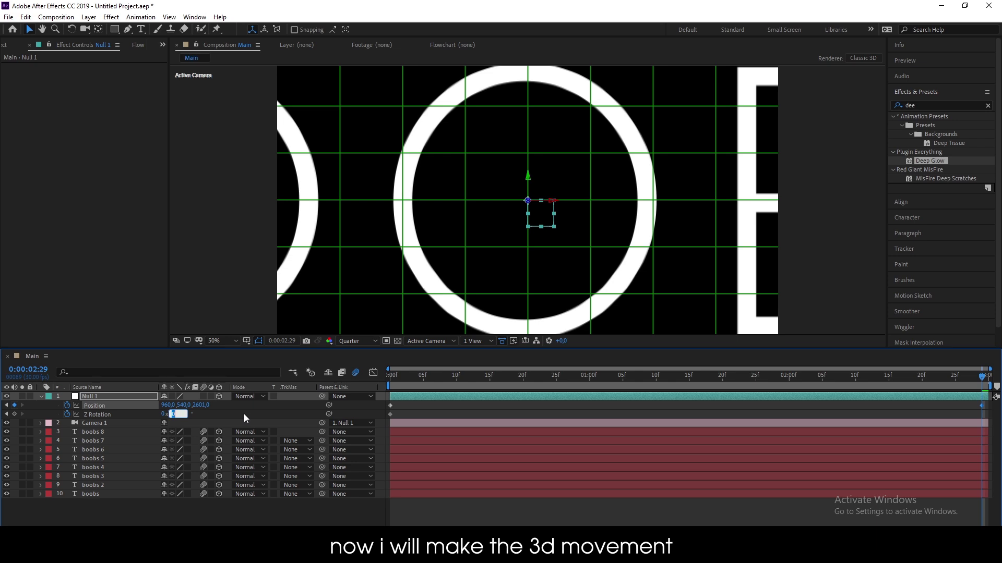
text(-)
text(1)
key(Return)
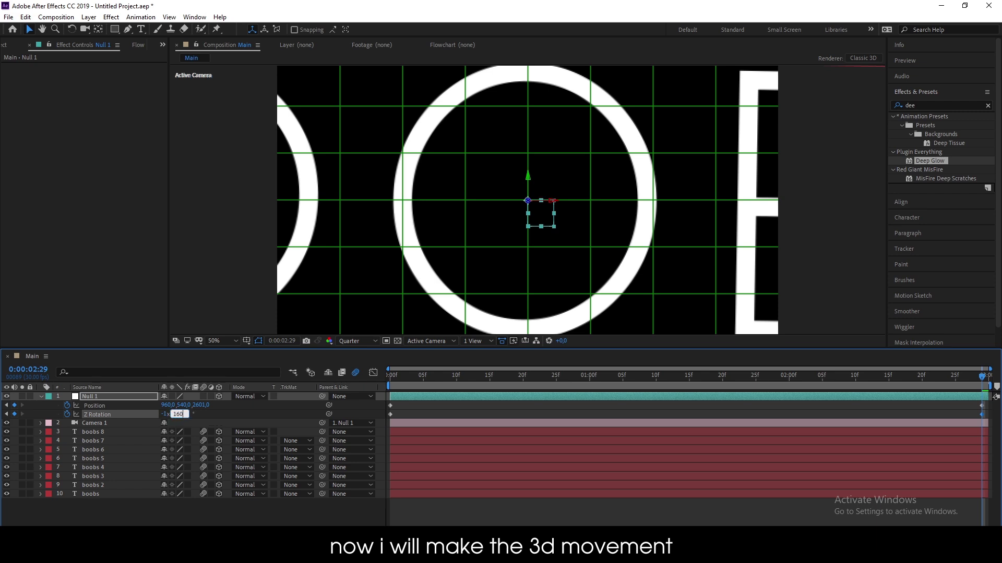
key(Return)
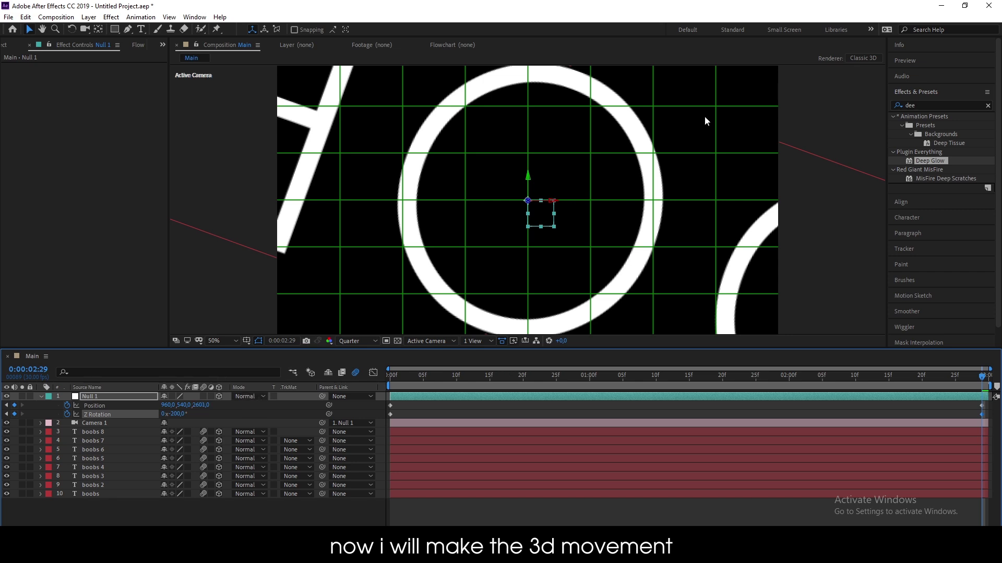
drag(426, 383, 390, 383)
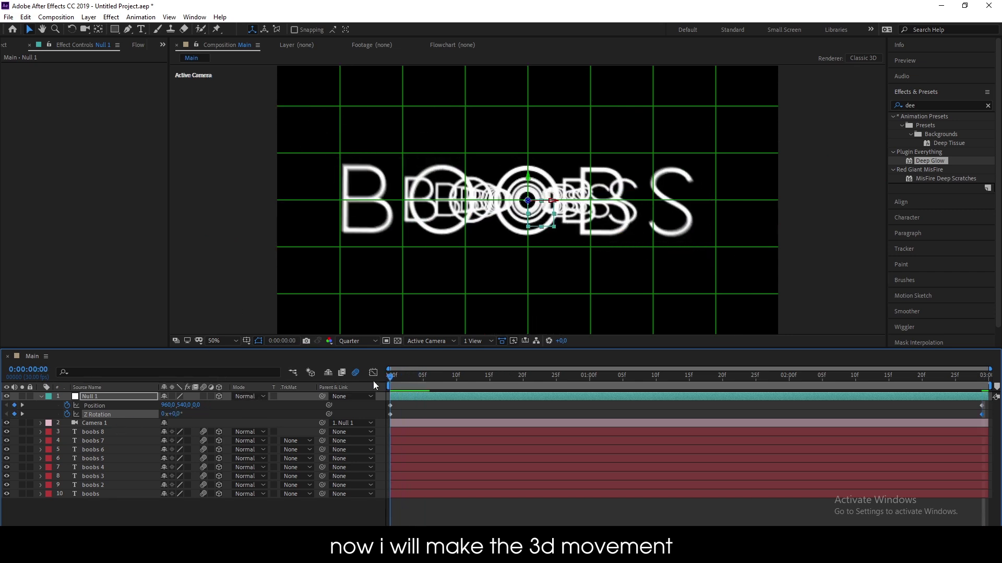
- Select Null 1's start and end keyframes and preview the camera fly-through
click(91, 494)
click(904, 218)
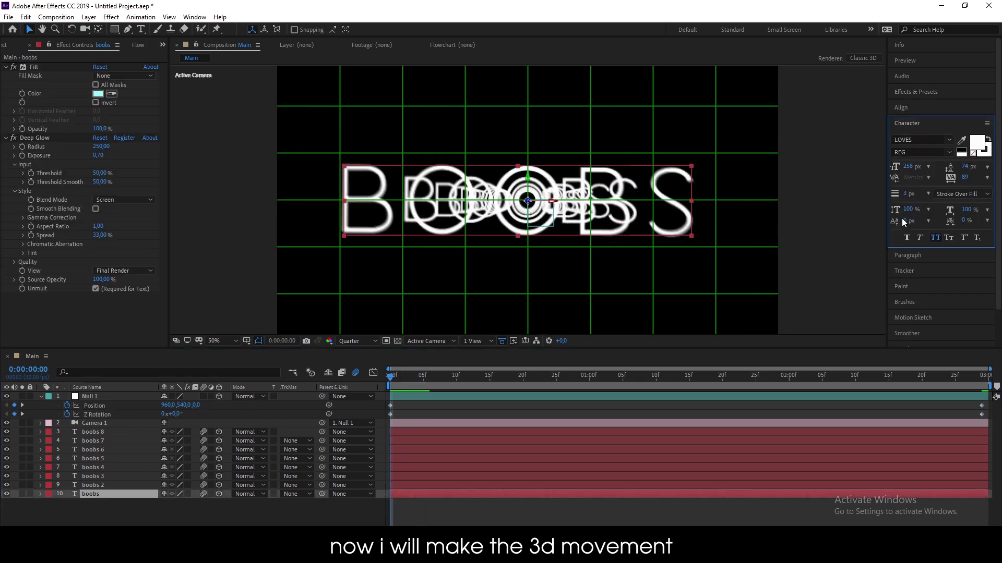
click(751, 511)
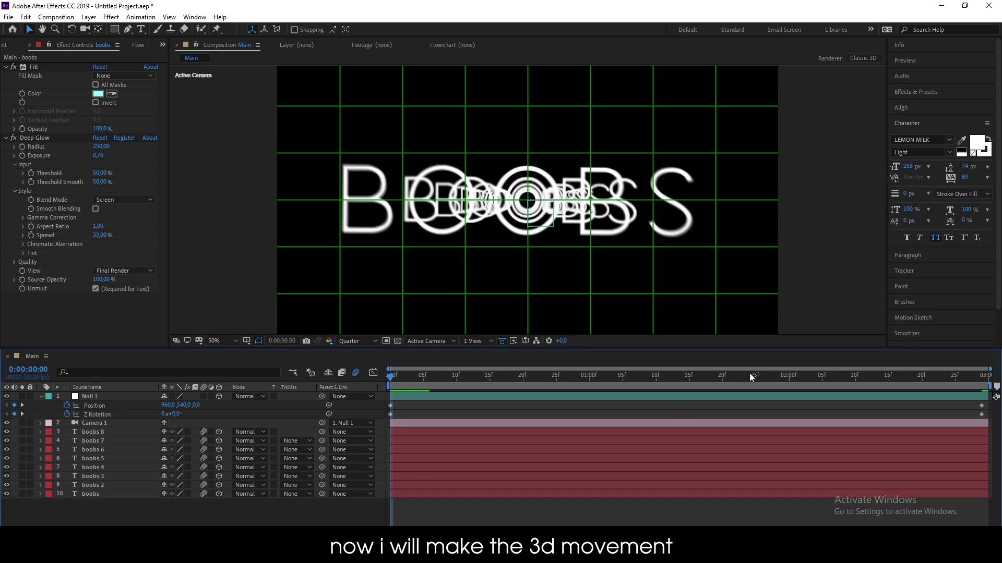
drag(973, 406, 982, 416)
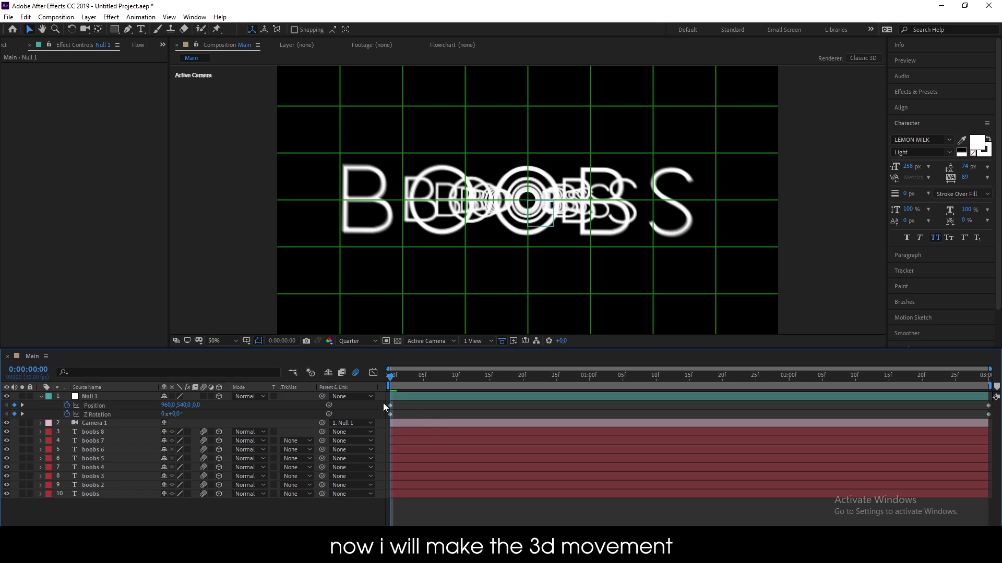
drag(383, 403, 390, 417)
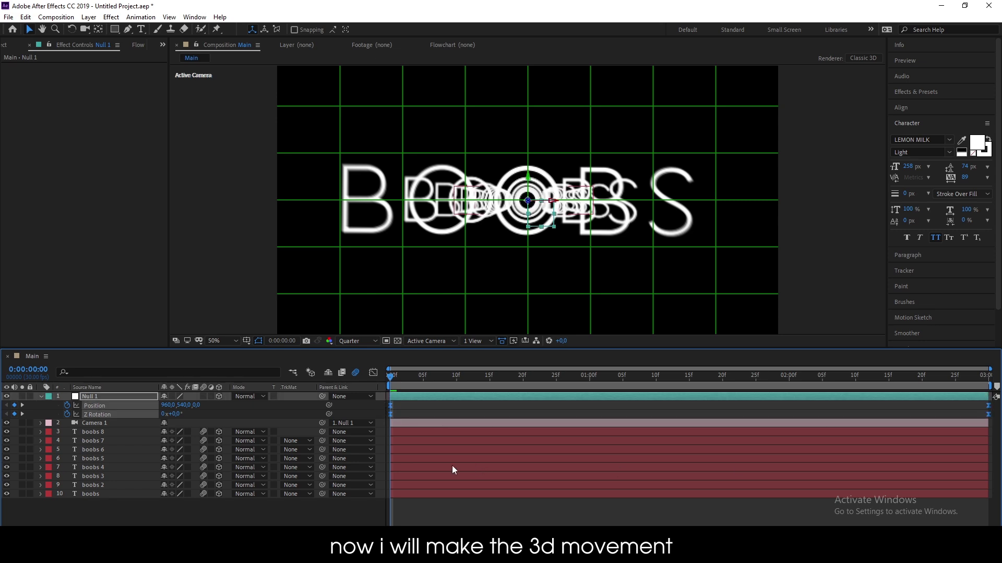
key(space)
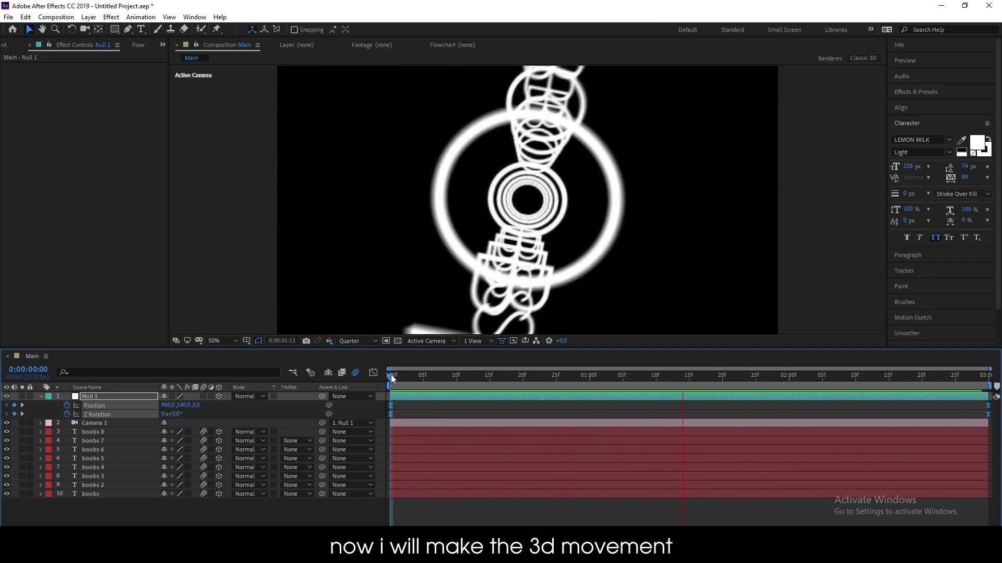
drag(393, 377, 982, 375)
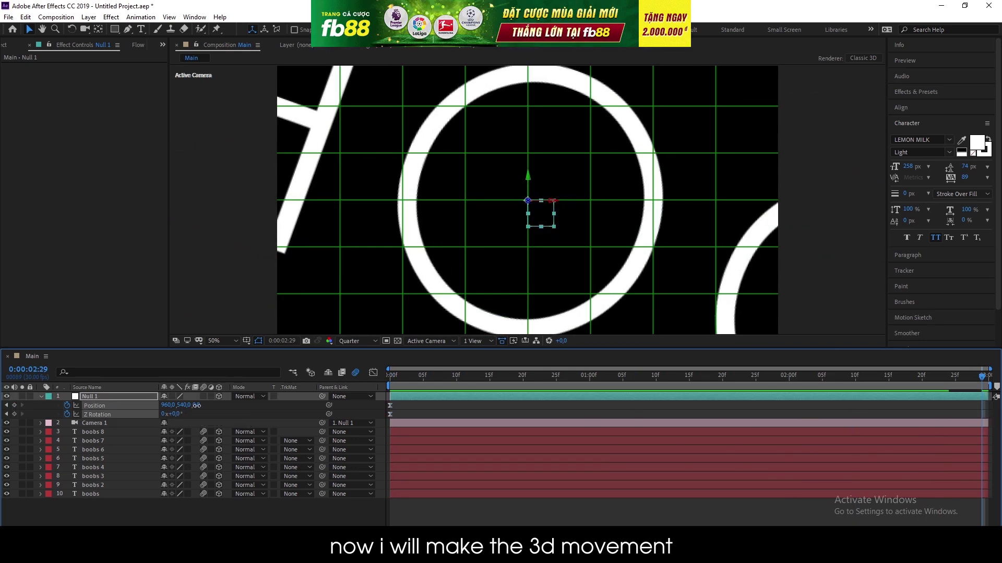
- Move the end keyframes to the last frame and push Position Z to about 2792
drag(196, 406, 204, 410)
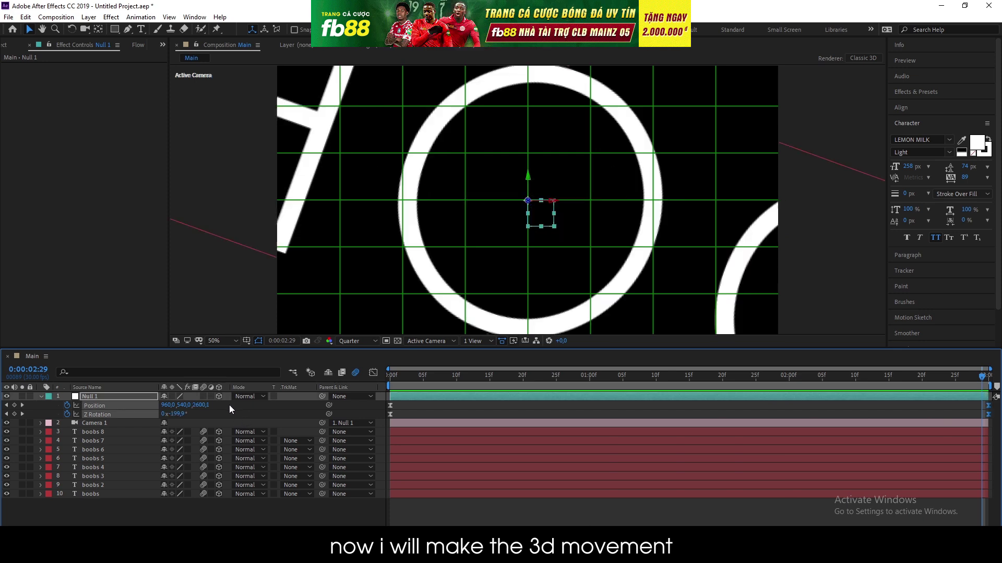
click(918, 415)
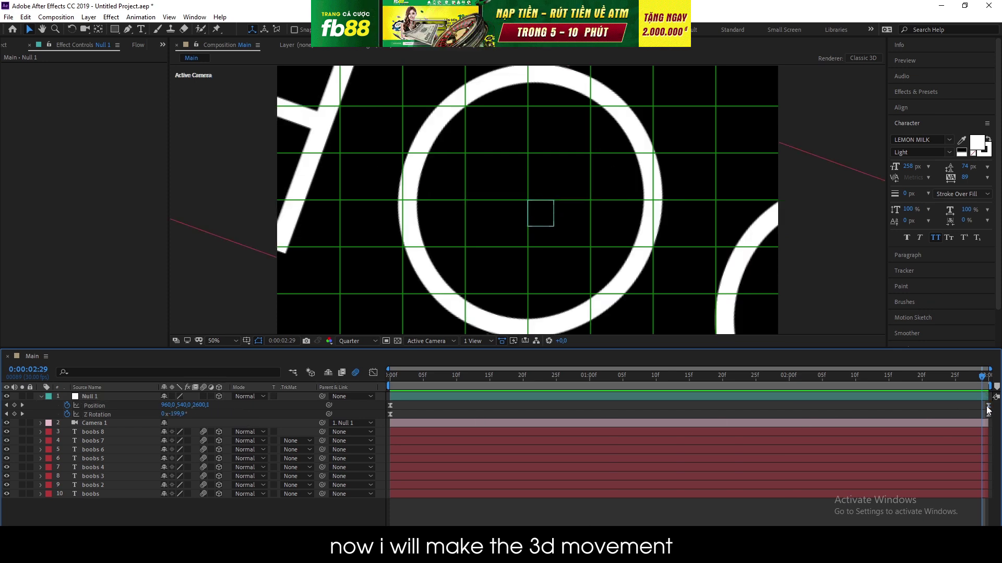
drag(988, 411, 984, 420)
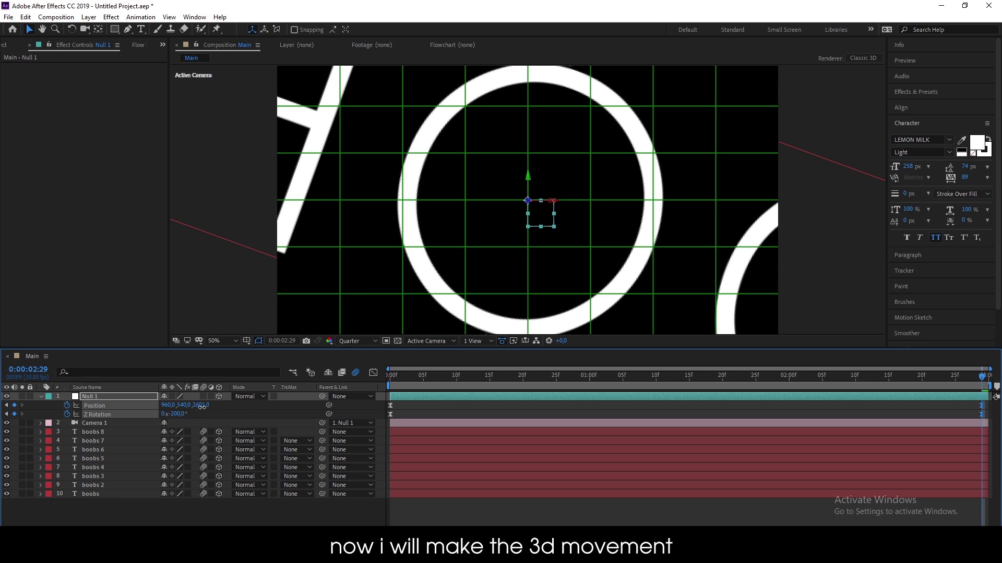
drag(202, 406, 442, 406)
drag(972, 404, 984, 416)
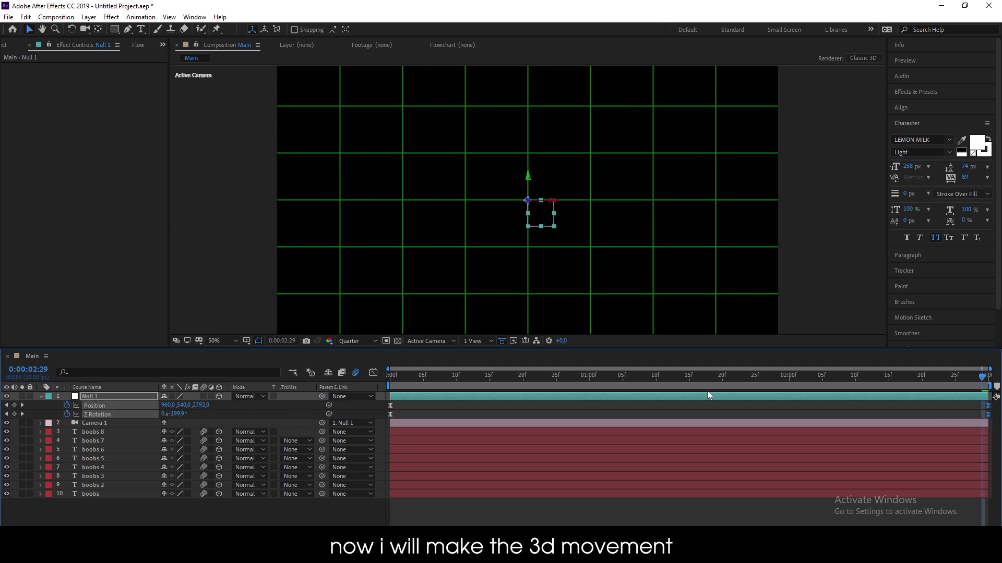
drag(470, 381, 379, 386)
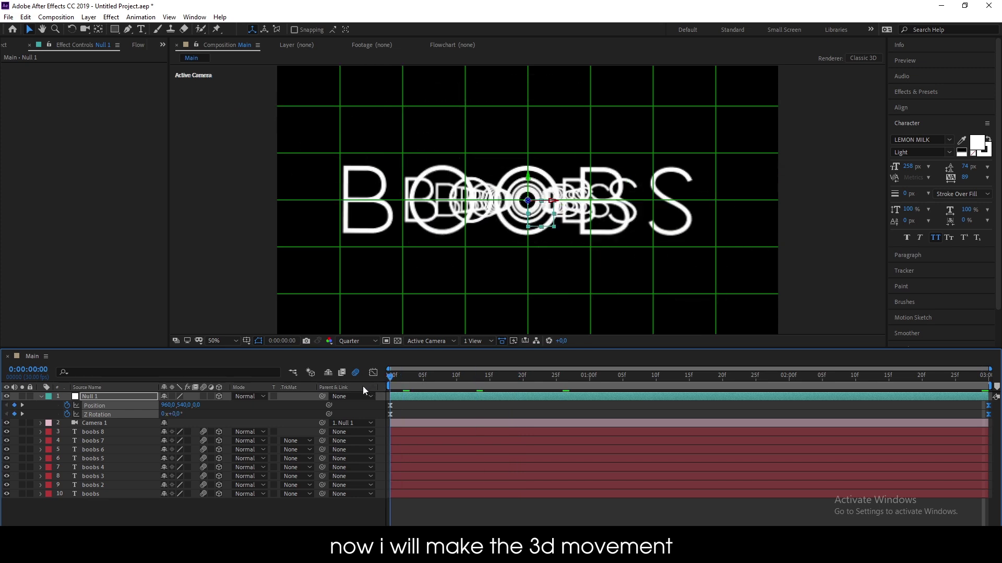
- Add a Tracking animator to the main boobs text layer
click(100, 492)
click(40, 494)
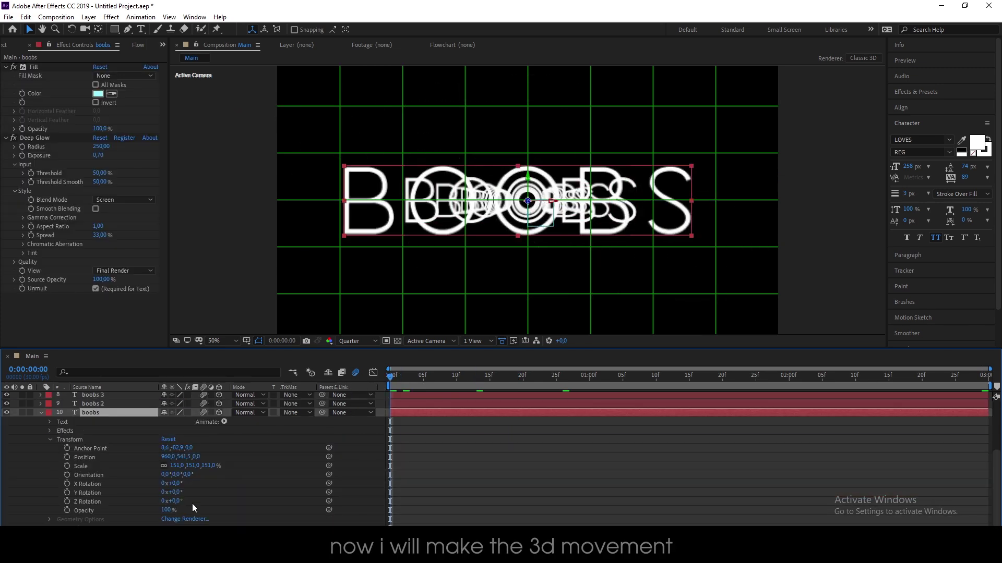
click(223, 421)
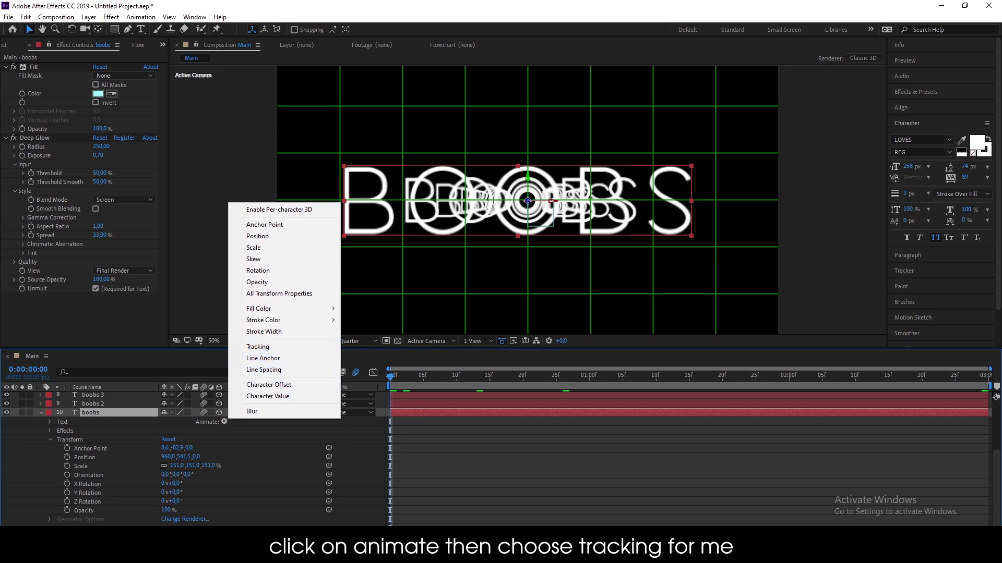
click(257, 346)
click(224, 422)
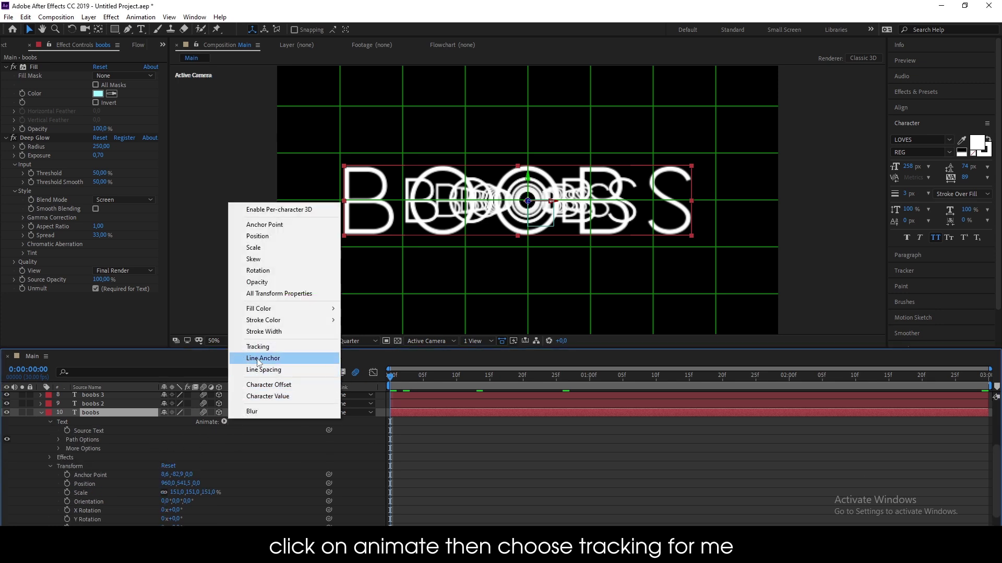
click(261, 347)
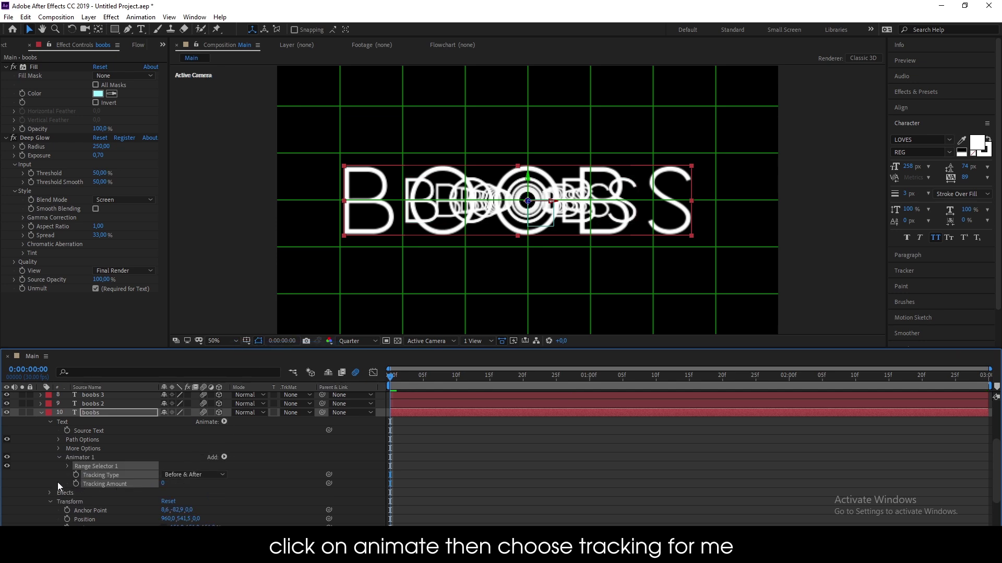
- Keyframe Tracking Amount from 0 at the start to about 638 at the end, preview, and select the animator
click(75, 483)
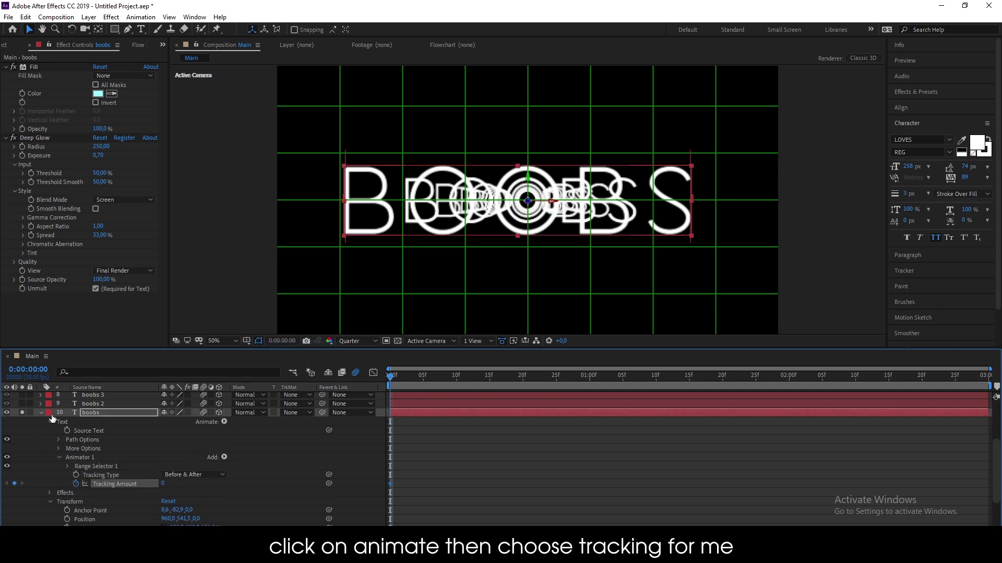
click(662, 383)
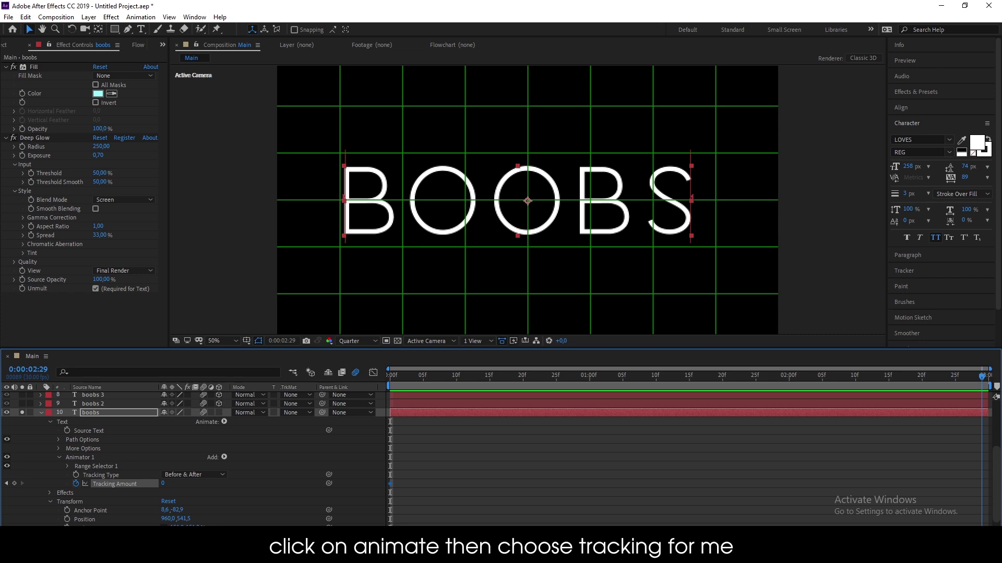
drag(167, 484, 431, 494)
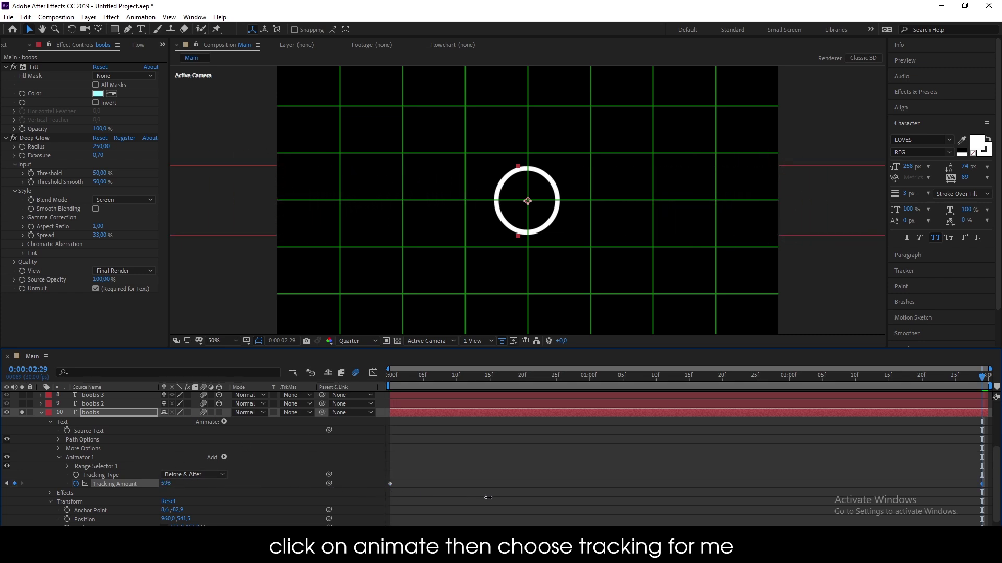
scroll(506, 187, down, 2)
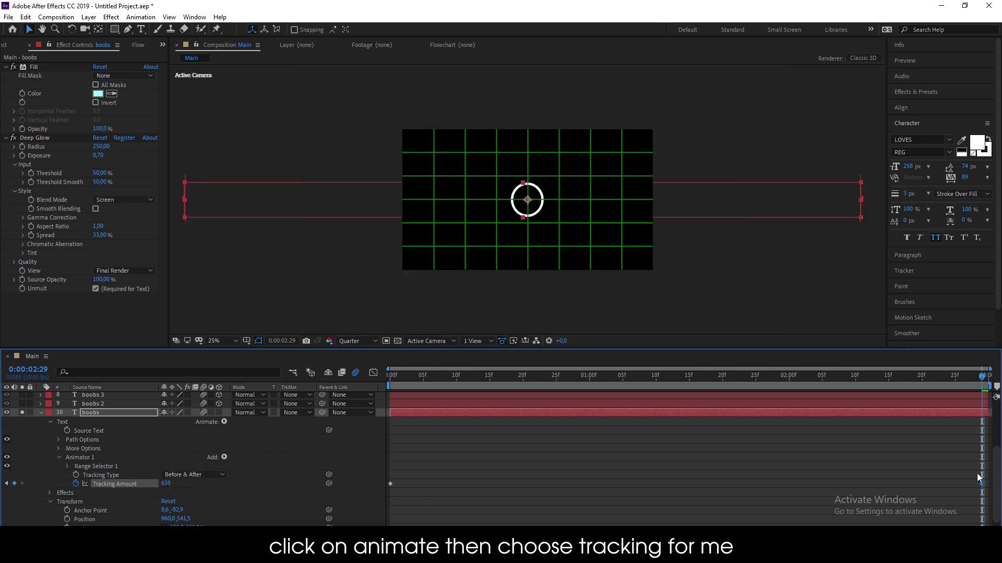
key(space)
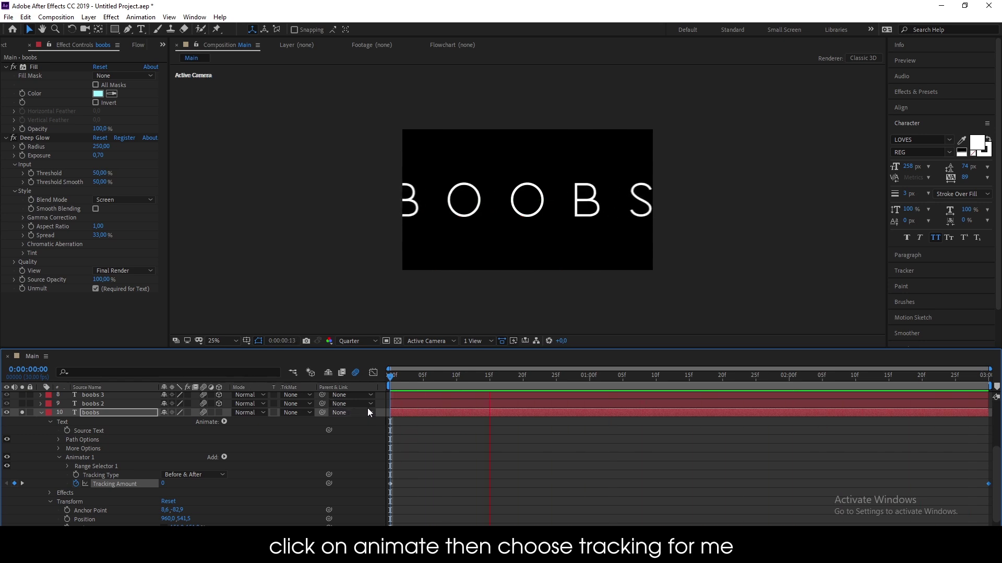
key(space)
drag(382, 474, 963, 498)
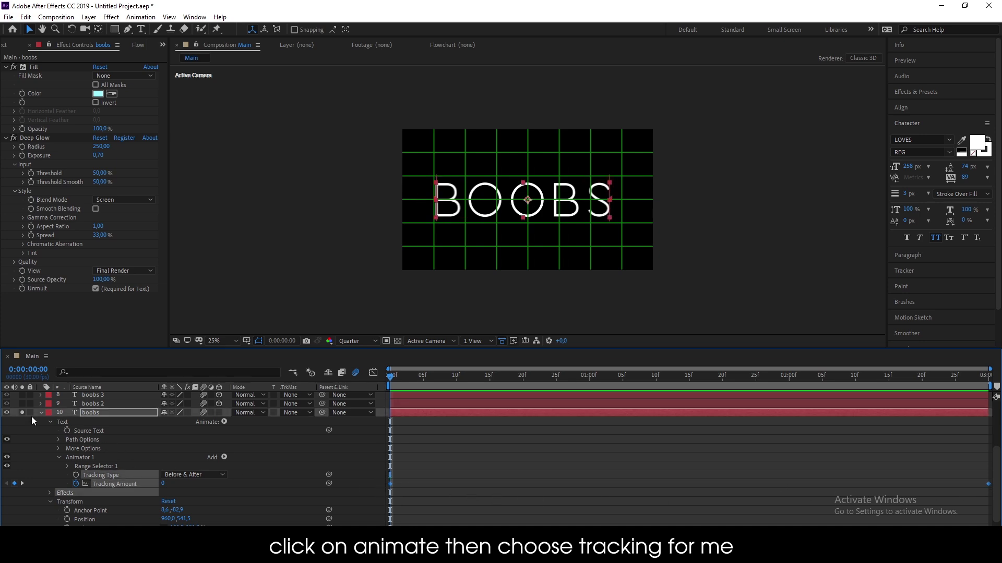
- Paste the tracking animator and effects onto layers boobs 8 through boobs 2
click(111, 404)
scroll(109, 419, up, 3)
shift+click(105, 433)
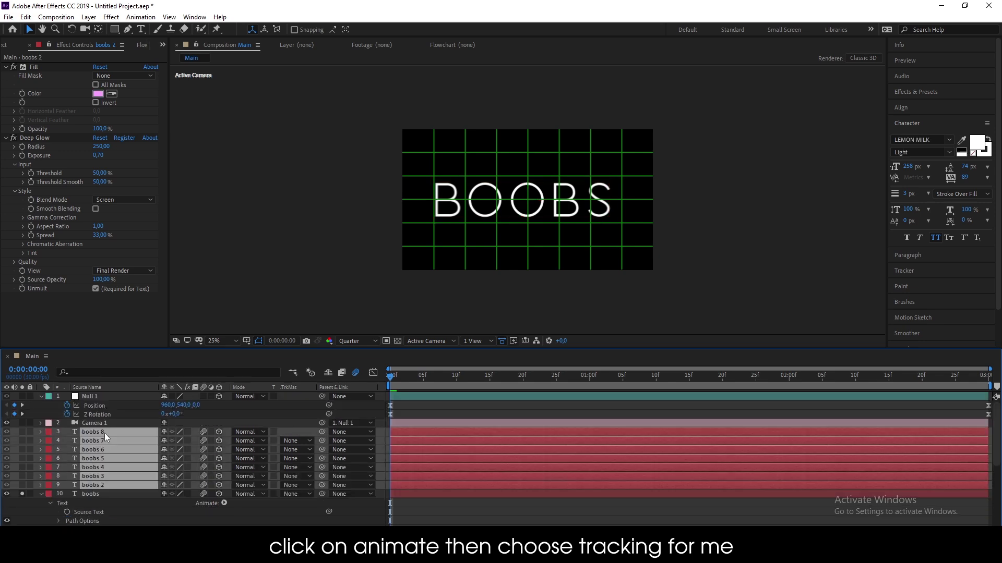
key(ctrl+v)
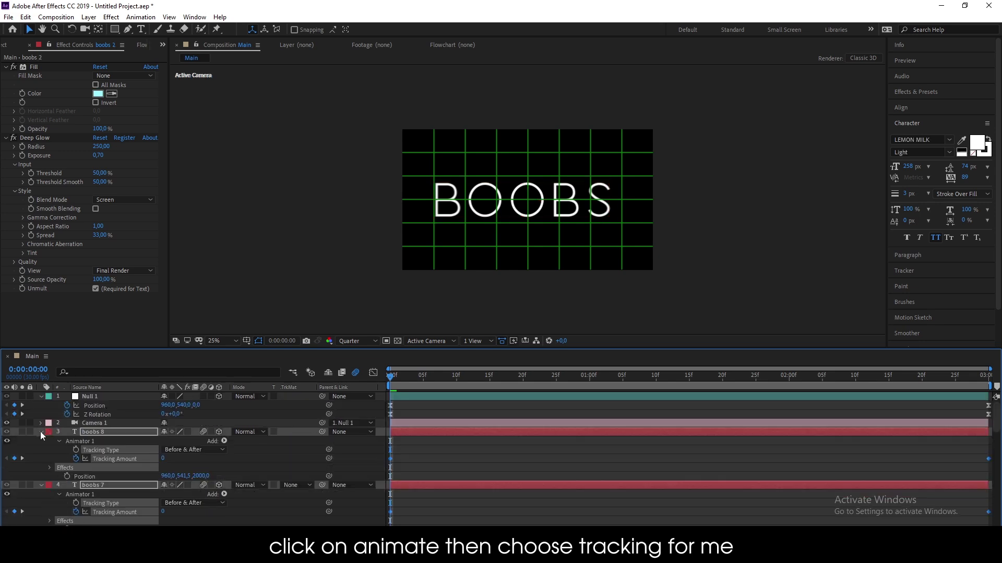
click(40, 431)
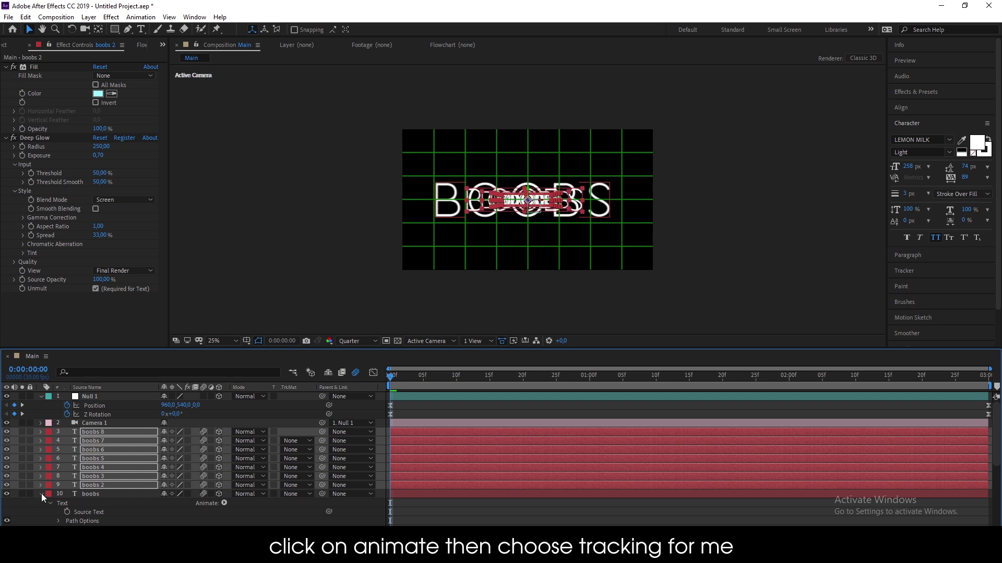
click(495, 524)
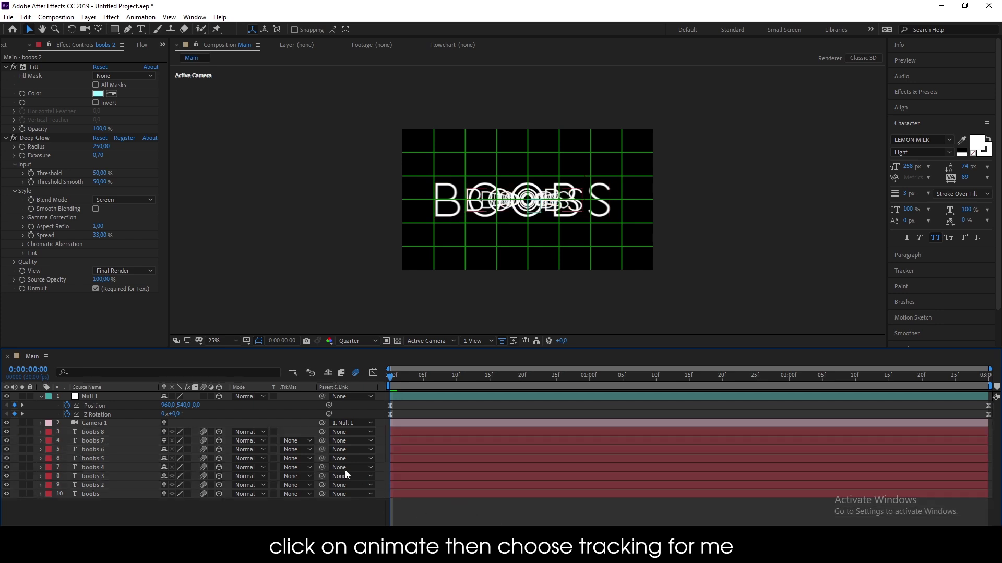
- Preview the animation, then select both Tracking Amount keyframes on the boobs layer
key(space)
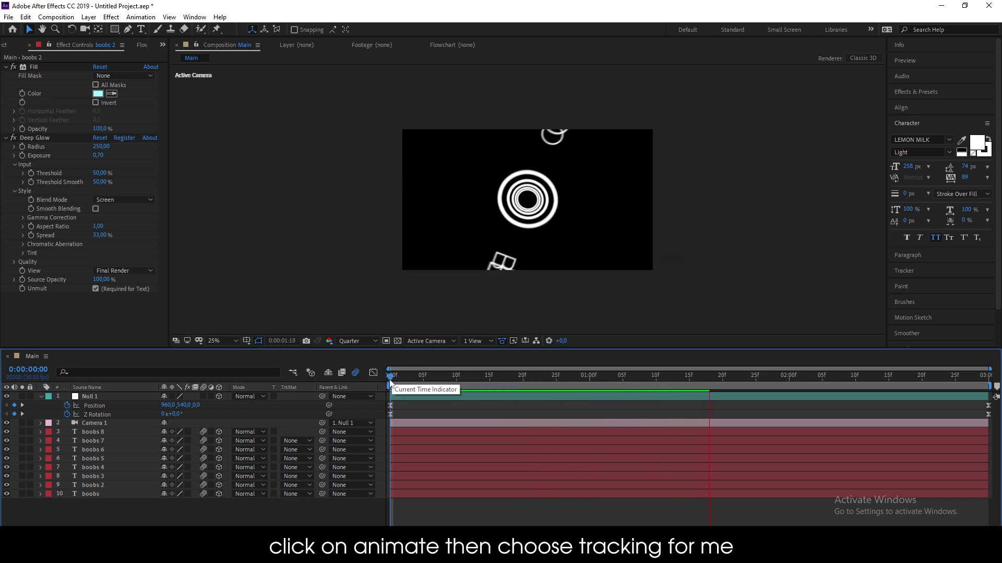
key(space)
key(space)
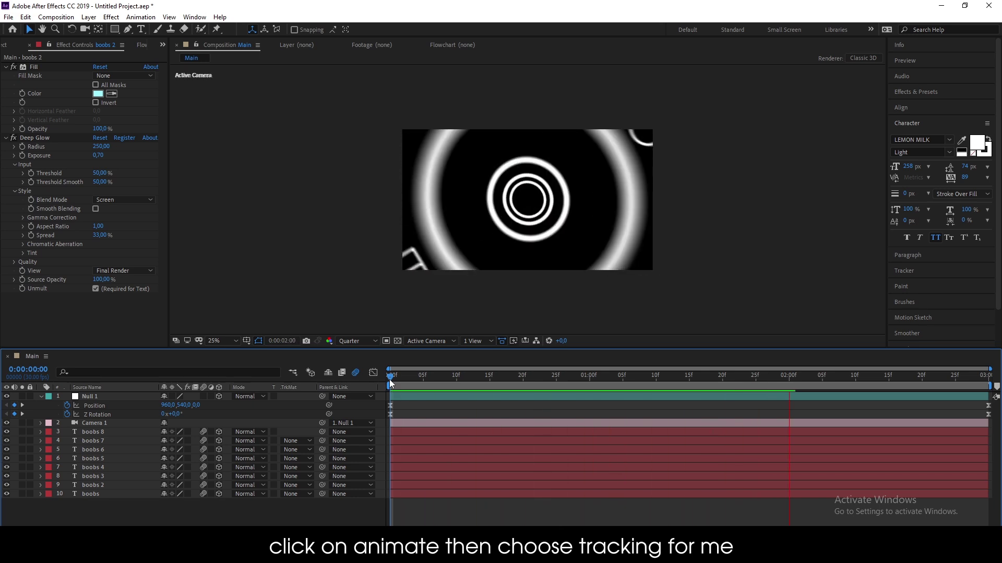
key(space)
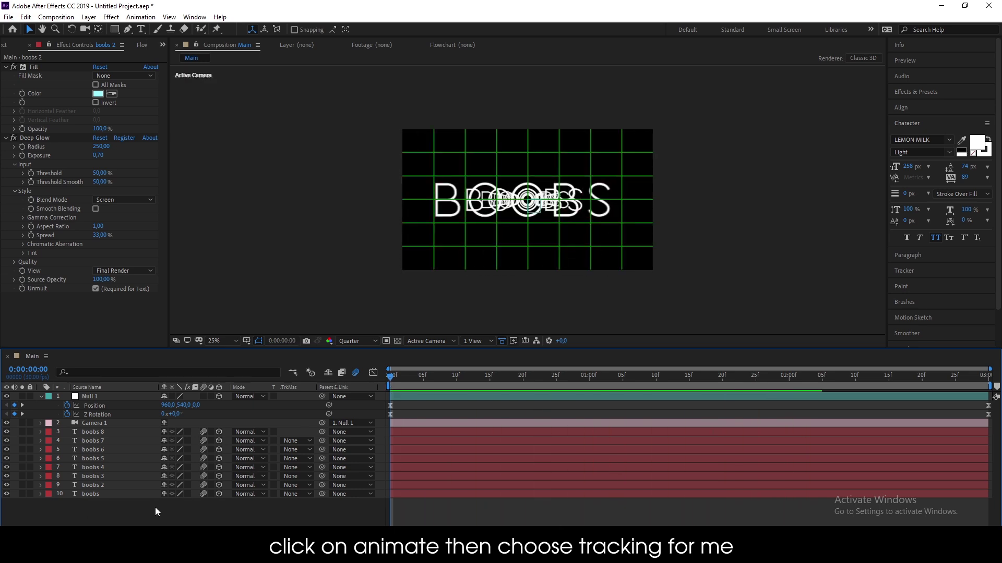
click(102, 496)
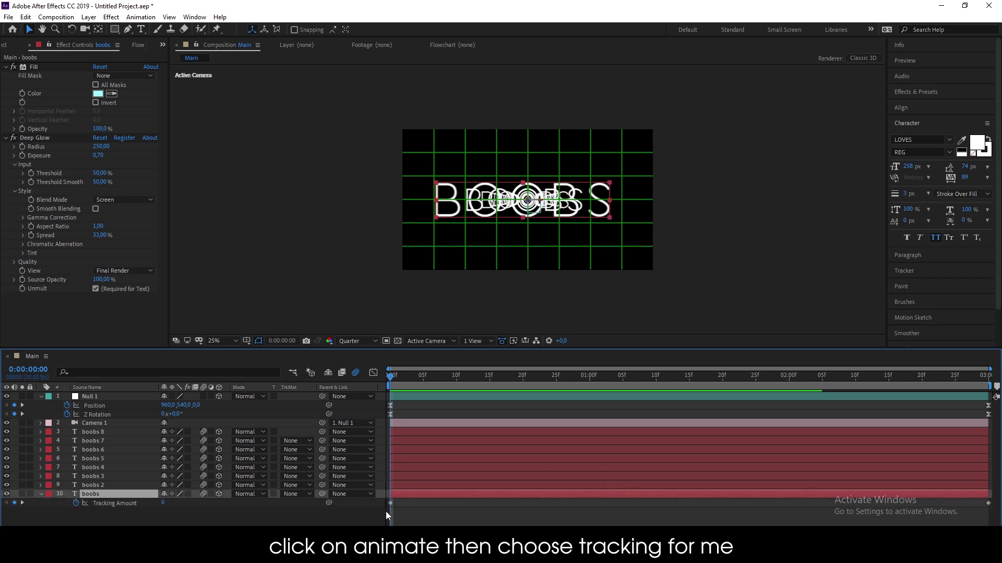
drag(387, 516, 992, 500)
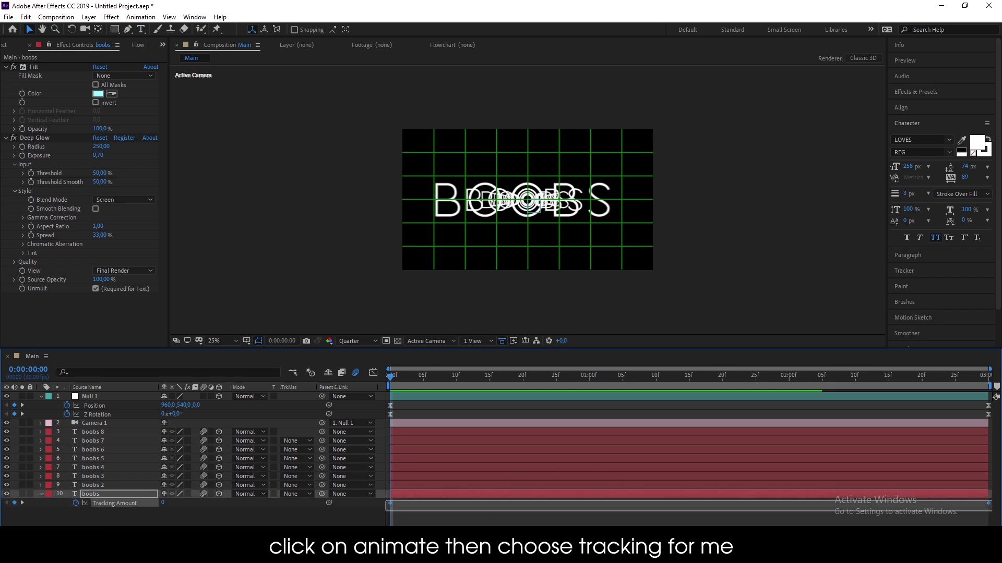
- In the Graph Editor, steepen both Tracking Amount eases and move the end keyframe to 0:00:02:13
click(373, 372)
drag(592, 508, 690, 508)
drag(888, 508, 822, 508)
drag(988, 508, 876, 511)
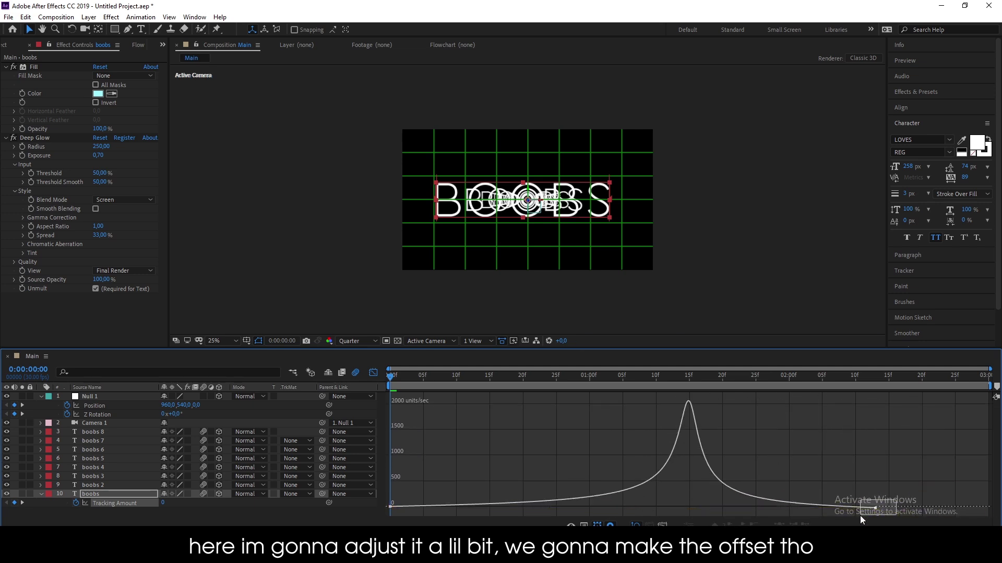
drag(859, 515, 695, 511)
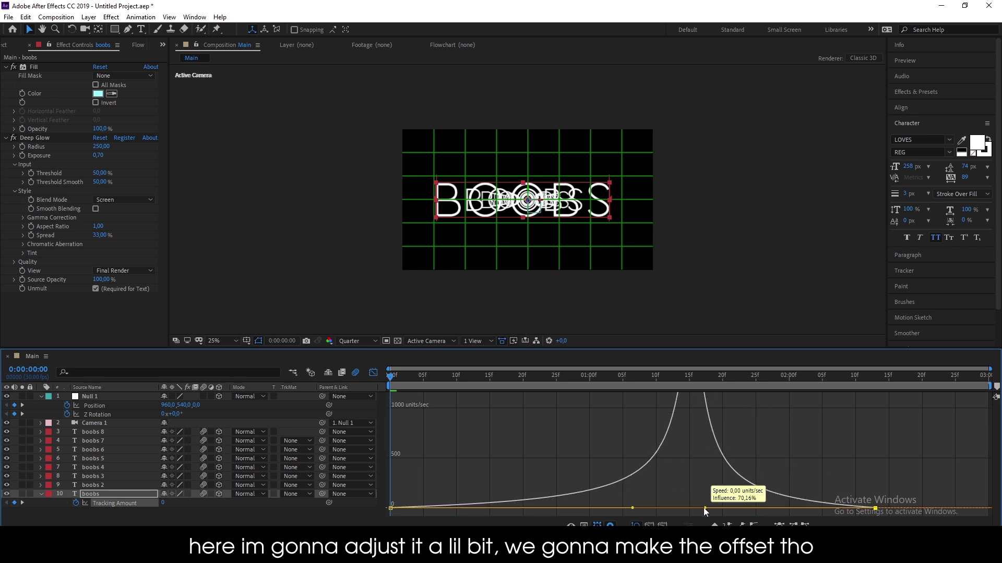
click(373, 373)
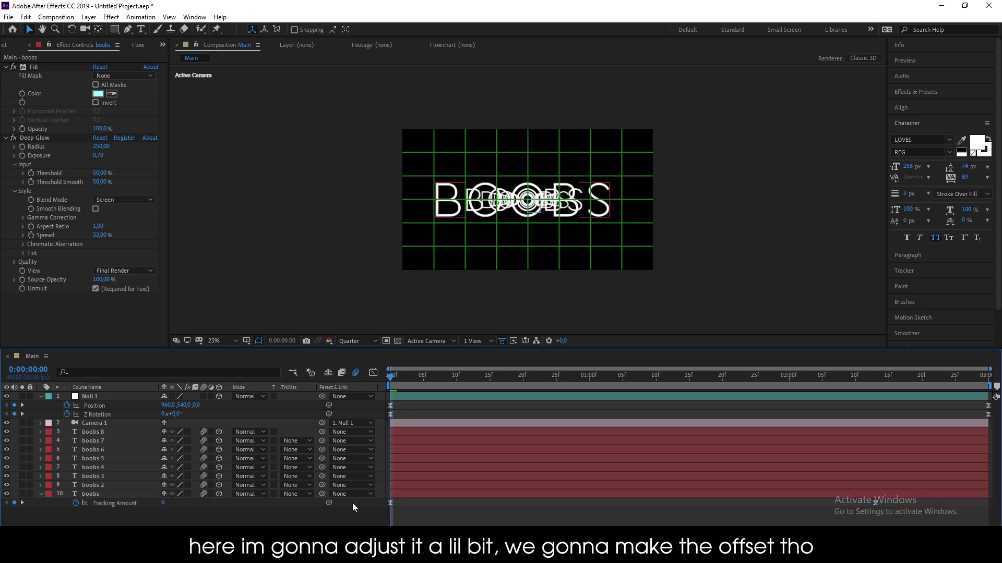
- Select layers boobs 2 through boobs 8 and reveal their Tracking Amount keyframes
click(92, 486)
shift+click(101, 432)
key(u)
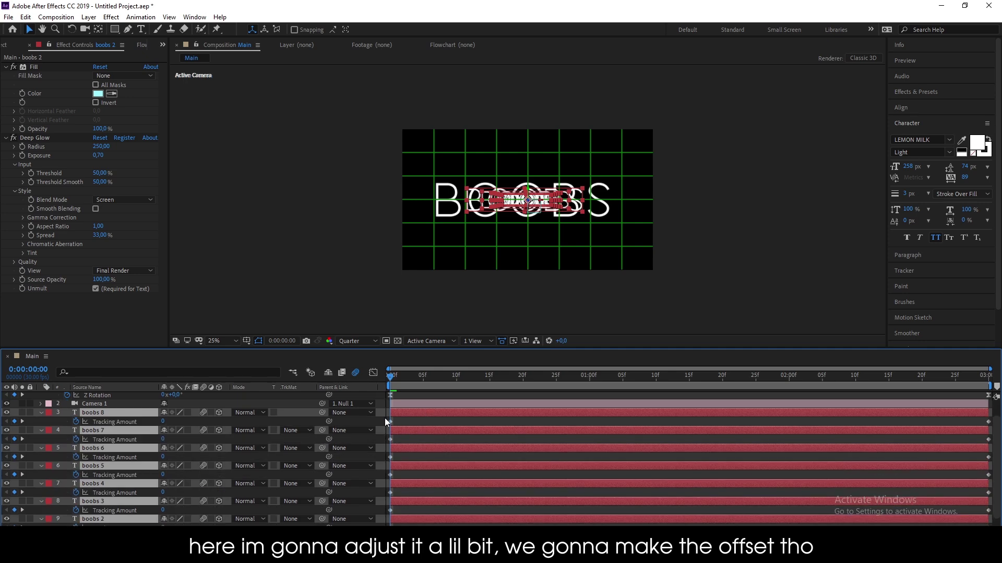
drag(814, 417, 387, 513)
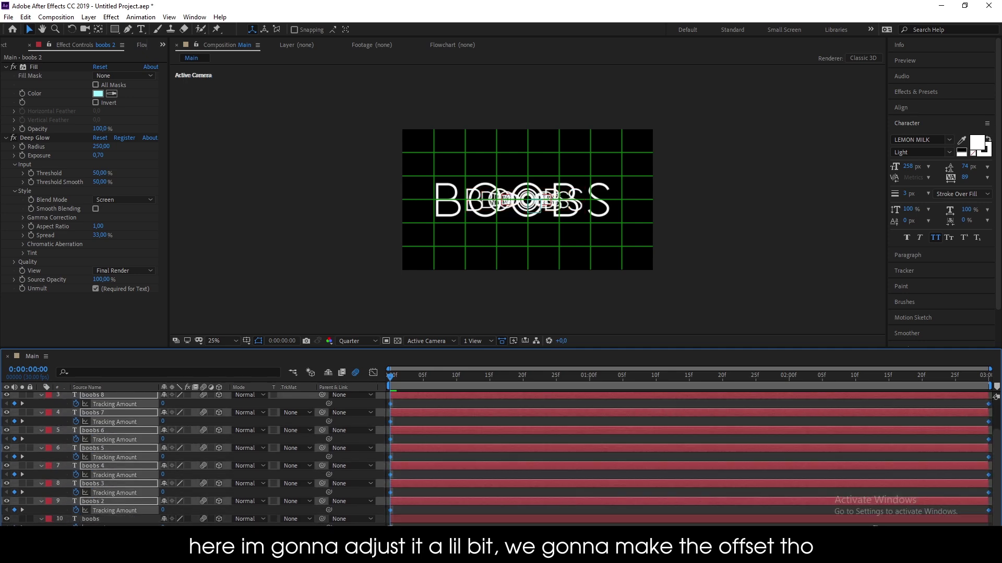
scroll(387, 513, down, 1)
click(874, 495)
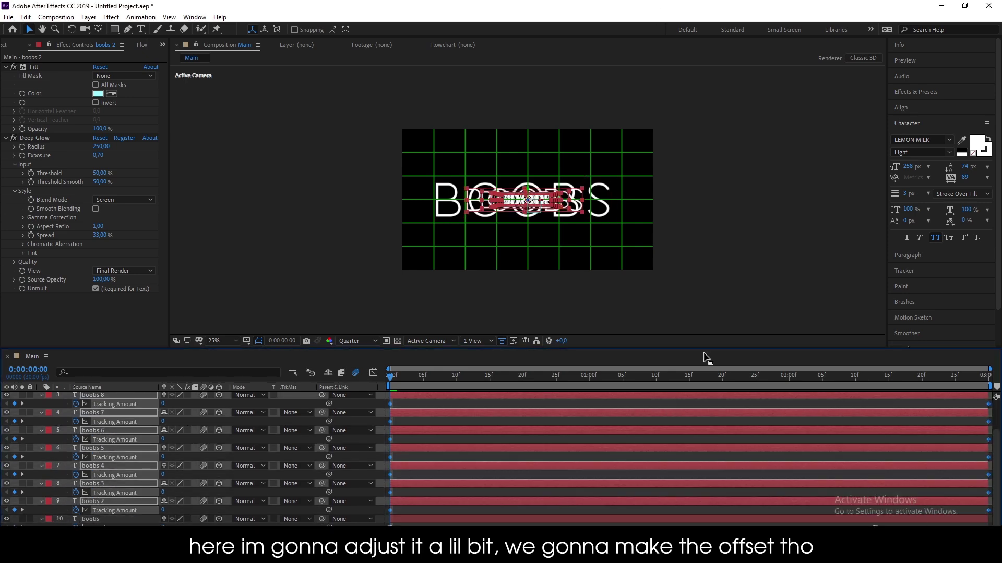
key(Delete)
click(91, 519)
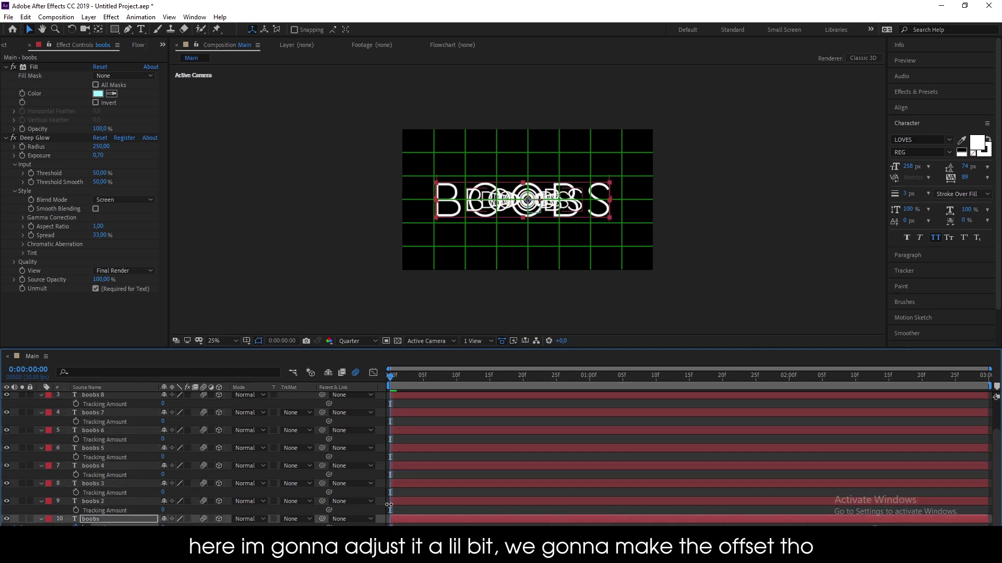
key(ctrl+z)
key(ctrl+z)
key(ctrl+z)
key(ctrl+z)
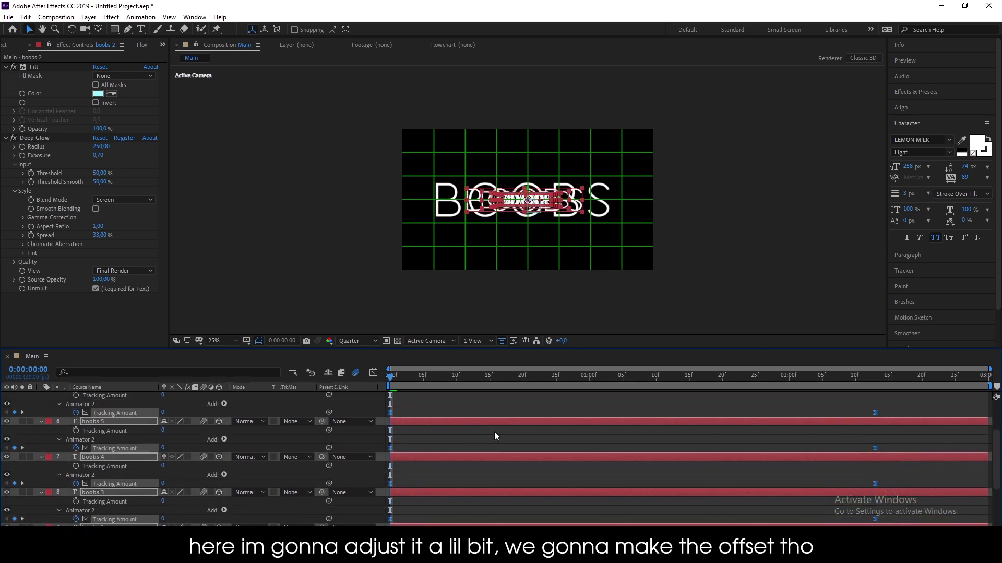
- Shift each copy's Tracking Amount keyframes progressively later and preview the staggered tracking
scroll(493, 431, down, 2)
drag(913, 505, 394, 517)
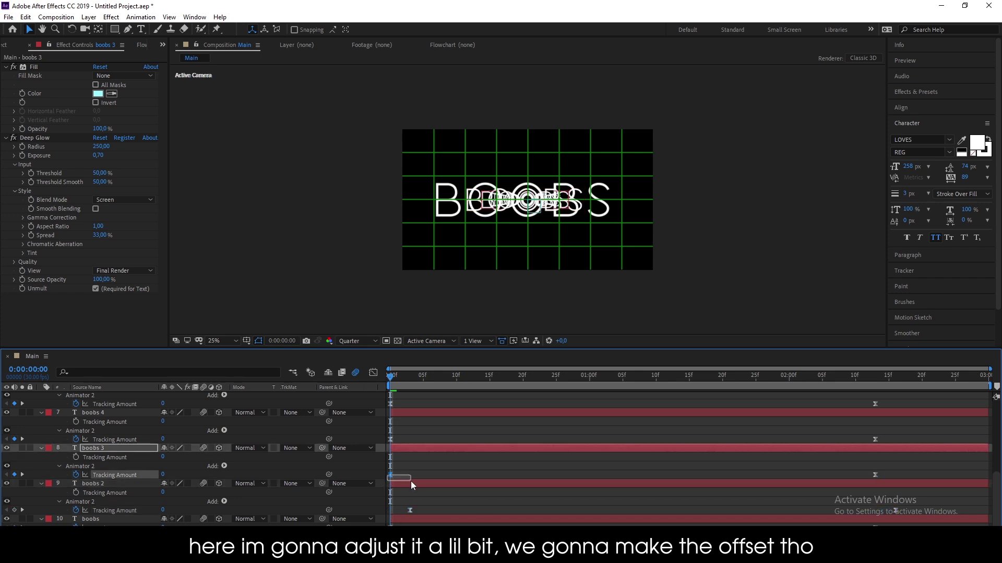
mouse_move(411, 481)
mouse_down()
mouse_move(915, 475)
mouse_move(393, 440)
mouse_up()
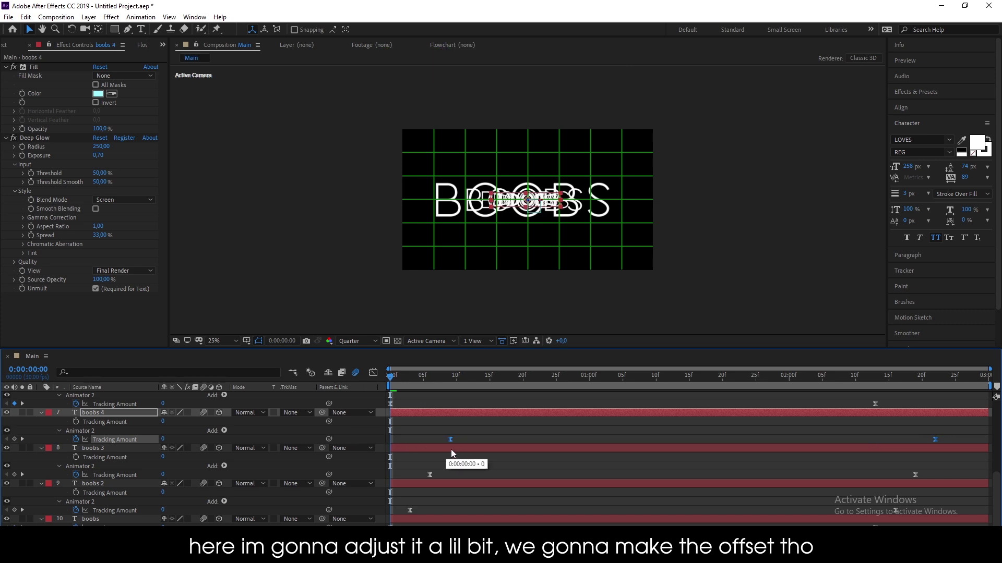
scroll(451, 449, up, 2)
mouse_move(899, 447)
mouse_down()
mouse_move(389, 424)
mouse_move(477, 432)
mouse_up()
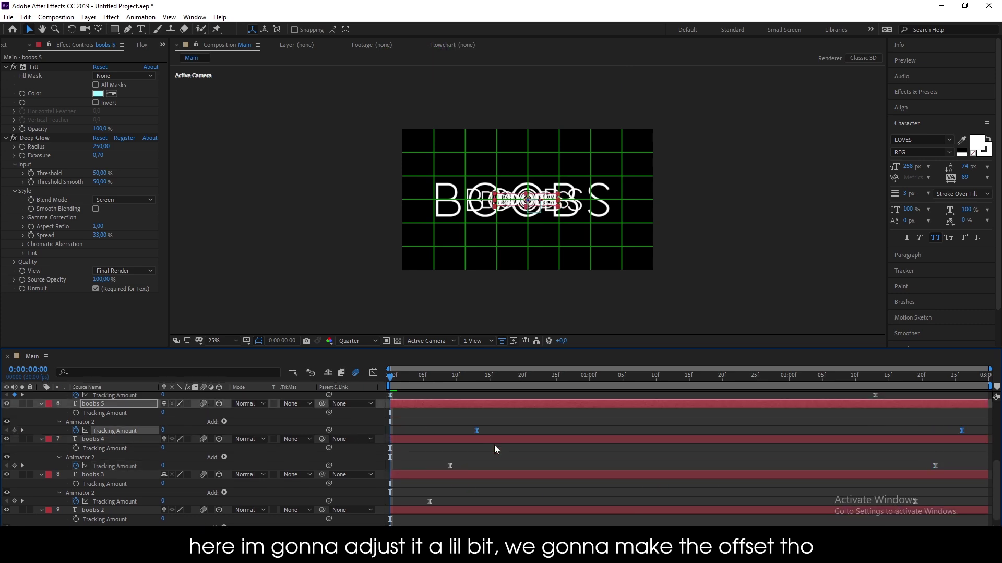
scroll(830, 453, up, 2)
mouse_move(907, 441)
mouse_down()
mouse_move(346, 457)
mouse_move(463, 449)
mouse_up()
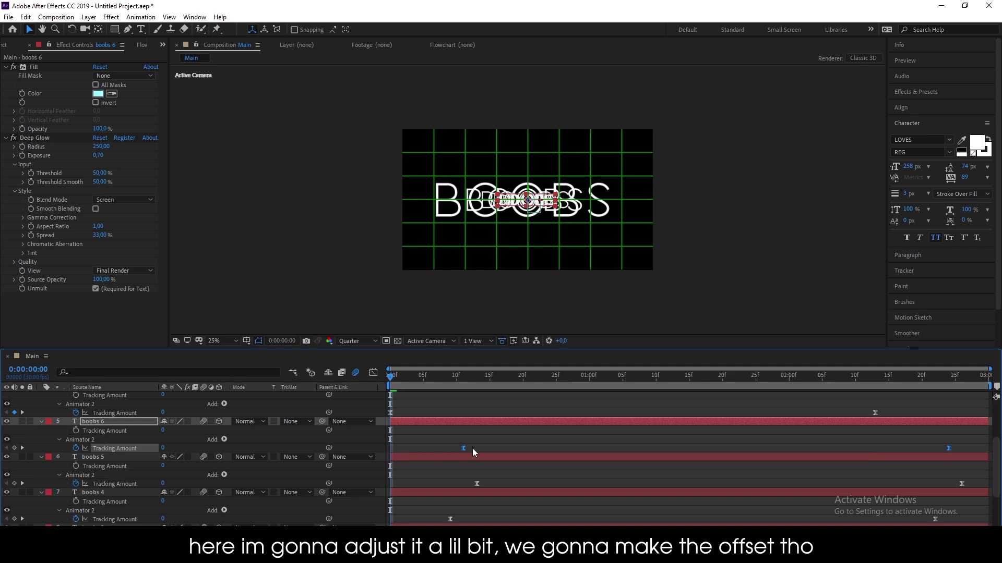
scroll(717, 488, up, 2)
drag(902, 436, 393, 442)
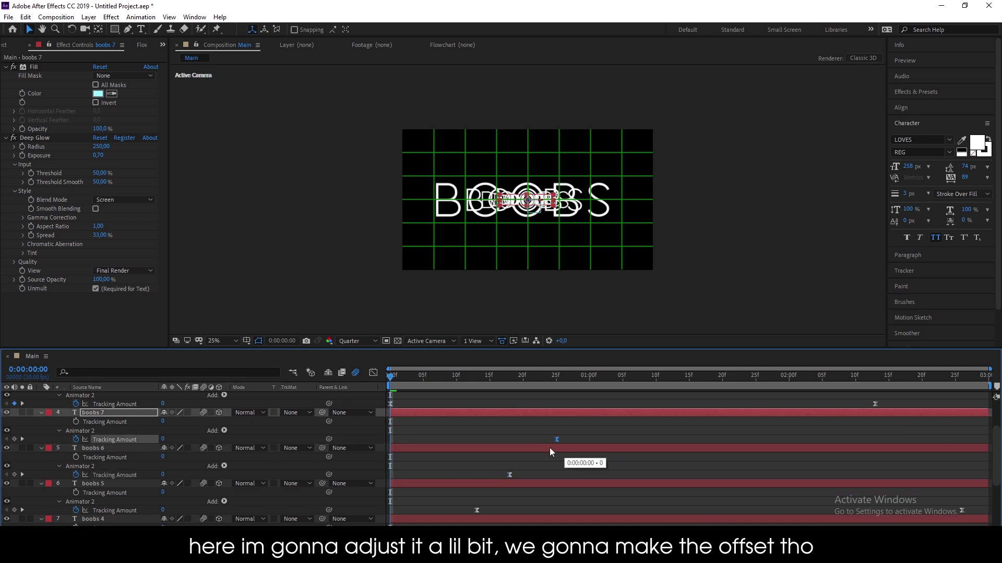
scroll(530, 455, up, 2)
mouse_move(903, 452)
mouse_down()
mouse_move(388, 462)
mouse_move(568, 458)
mouse_up()
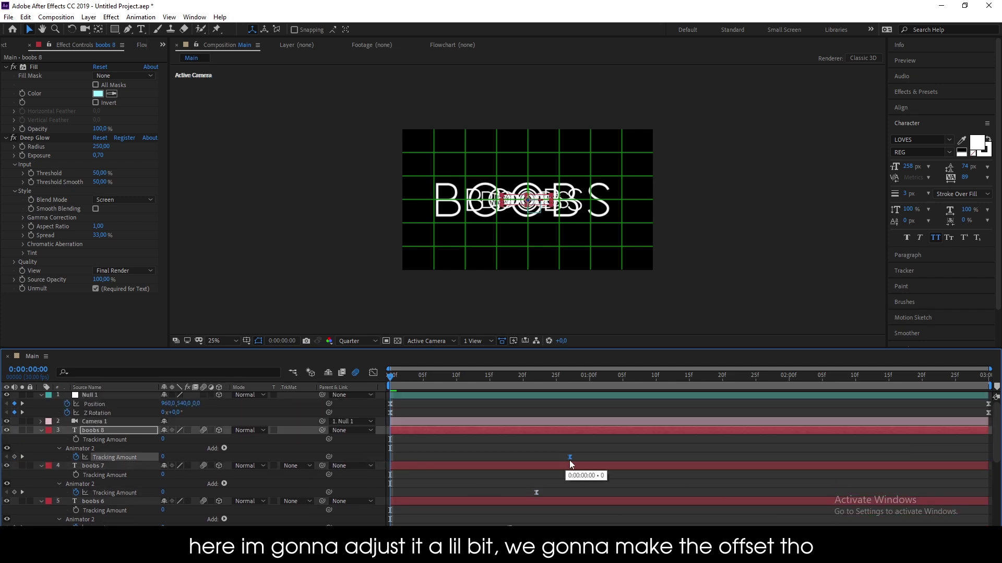
key(u)
key(space)
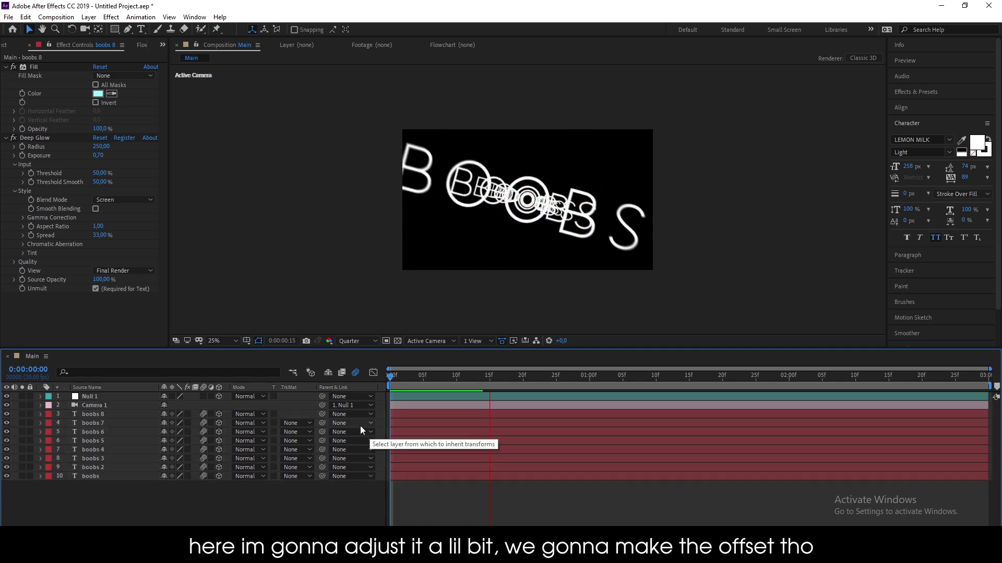
click(246, 341)
- Add a new adjustment layer to the Main comp and apply Optics Compensation to it
click(485, 496)
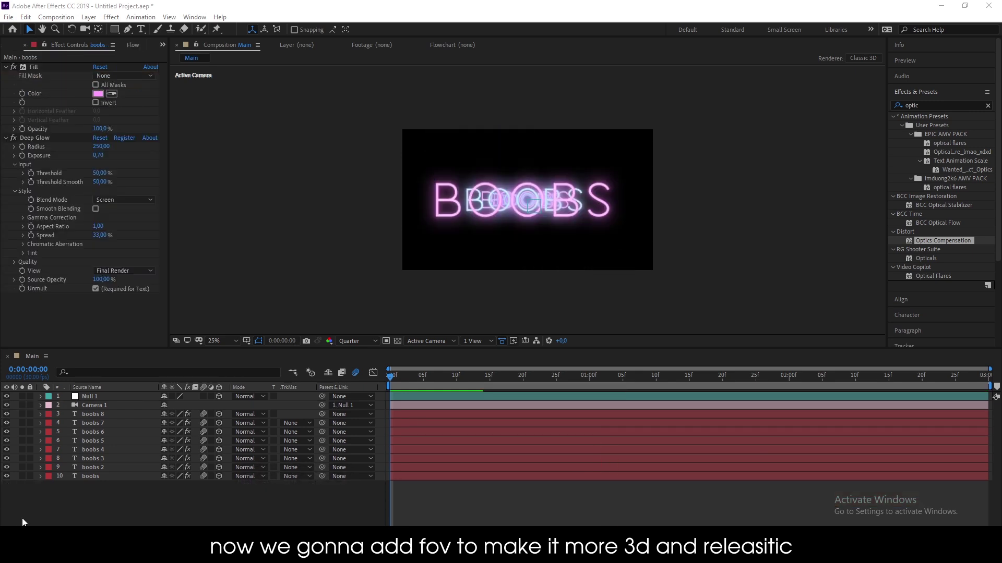
right_click(119, 525)
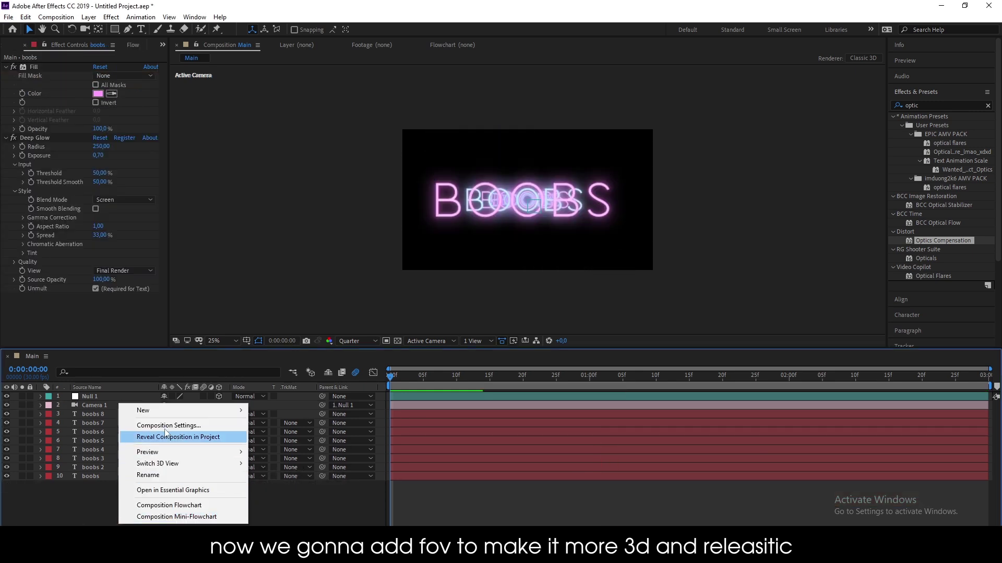
mouse_move(193, 410)
click(291, 494)
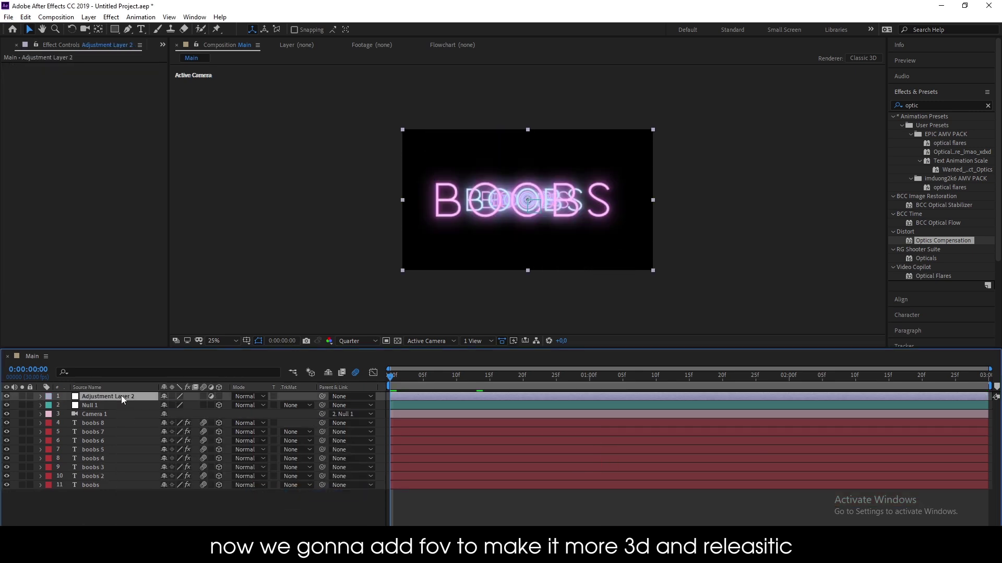
mouse_move(935, 246)
mouse_down()
mouse_move(68, 97)
mouse_move(321, 93)
mouse_up()
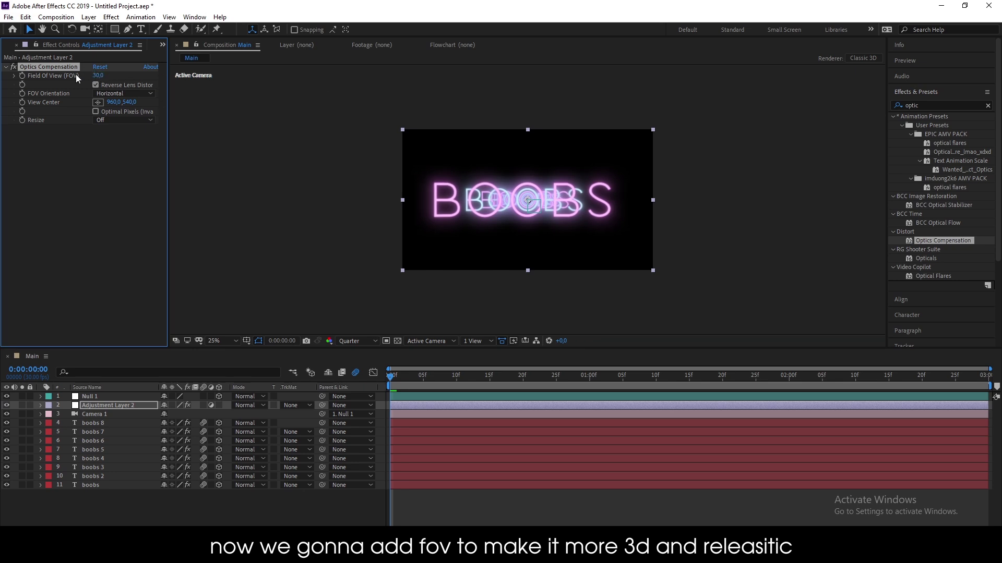
- At the last frame, raise Adjustment Layer 2's keyframed Field Of View for a stronger lens warp
click(461, 414)
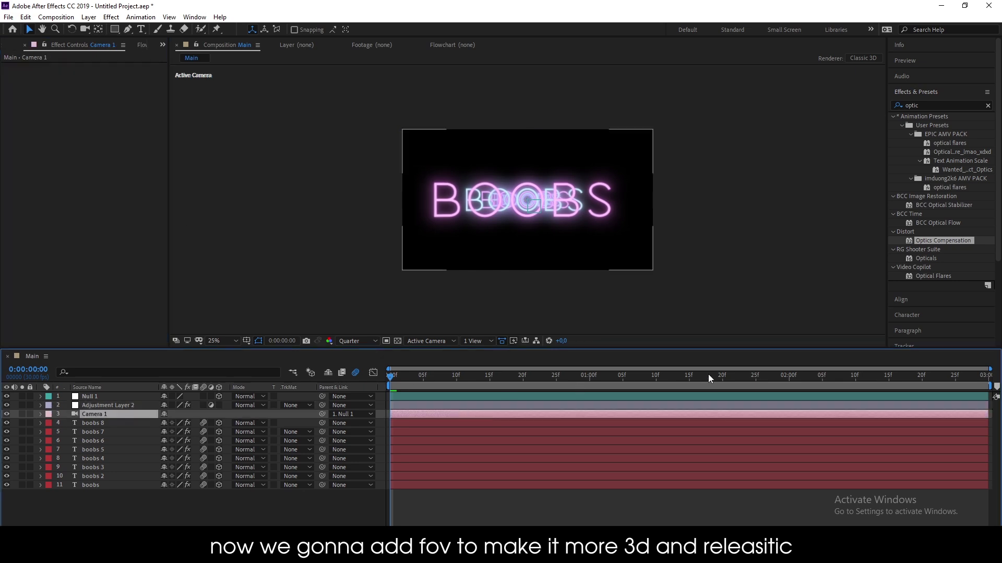
drag(709, 374, 977, 413)
click(956, 407)
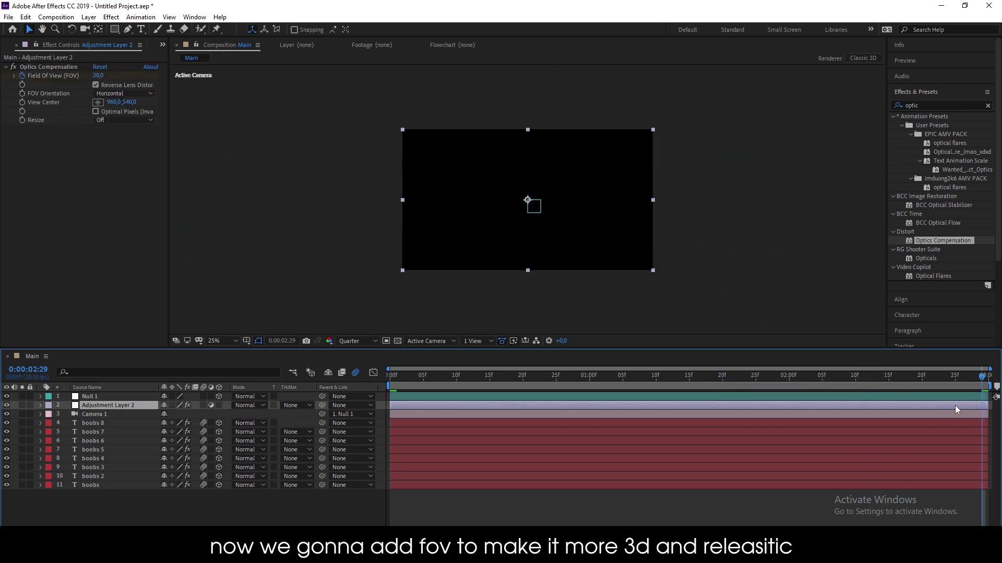
key(u)
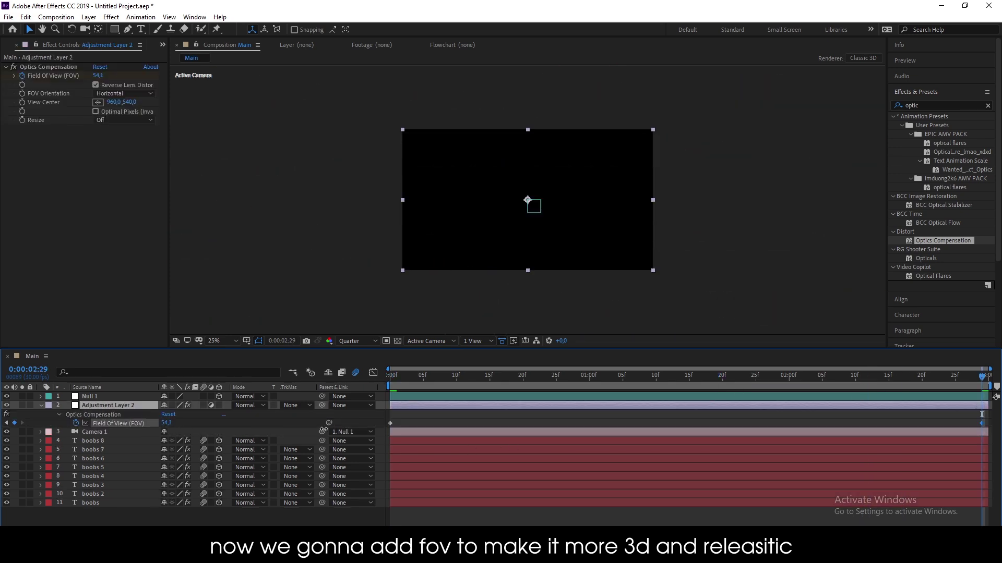
drag(323, 430, 507, 429)
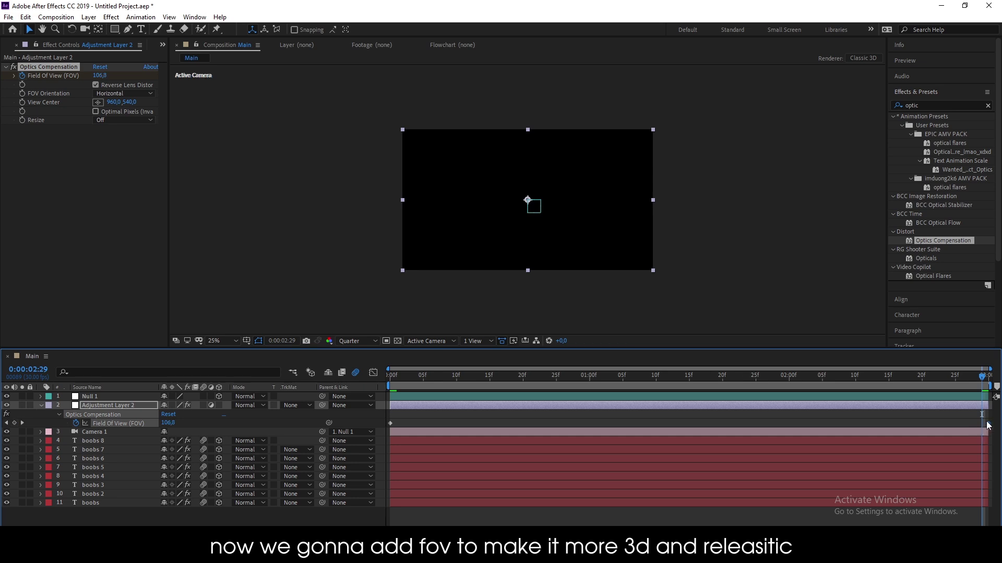
- Scrub and preview the Field Of View ramp across the comp
click(669, 385)
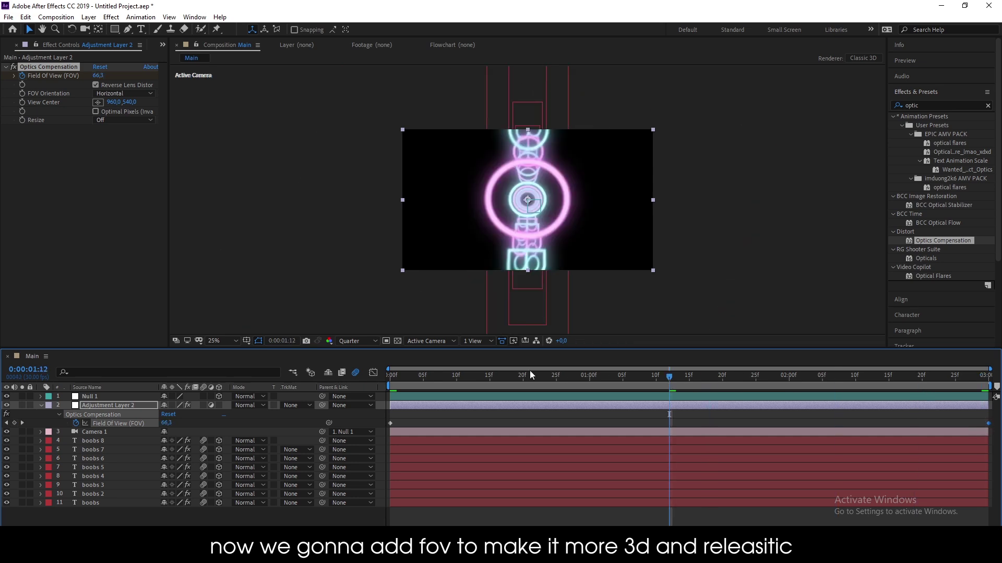
click(464, 379)
drag(407, 379, 316, 383)
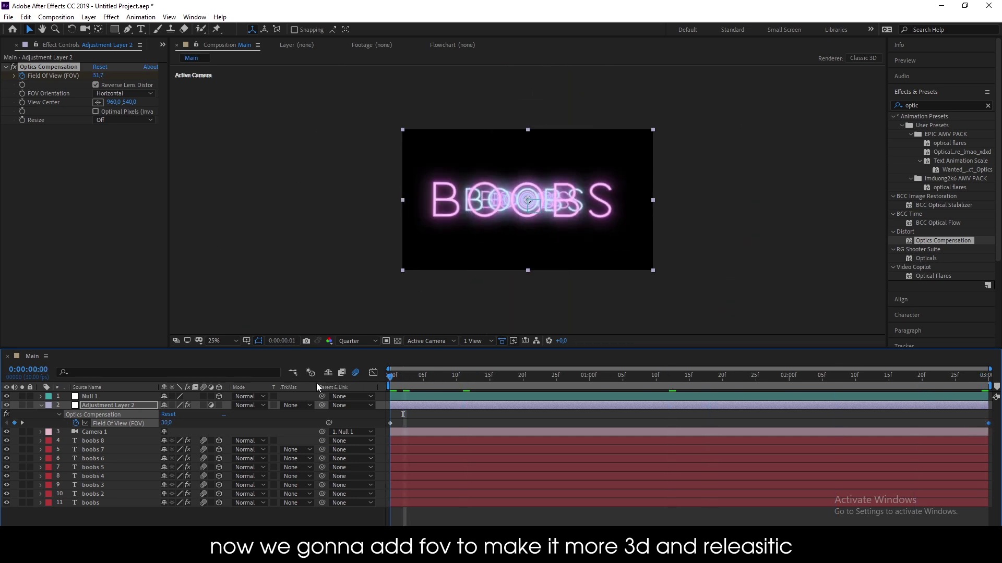
key(space)
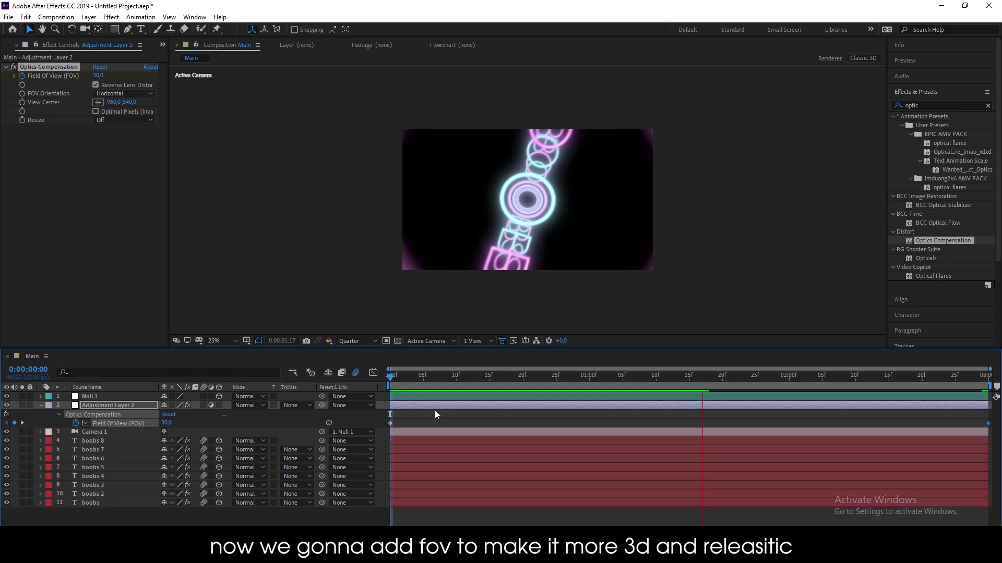
click(389, 377)
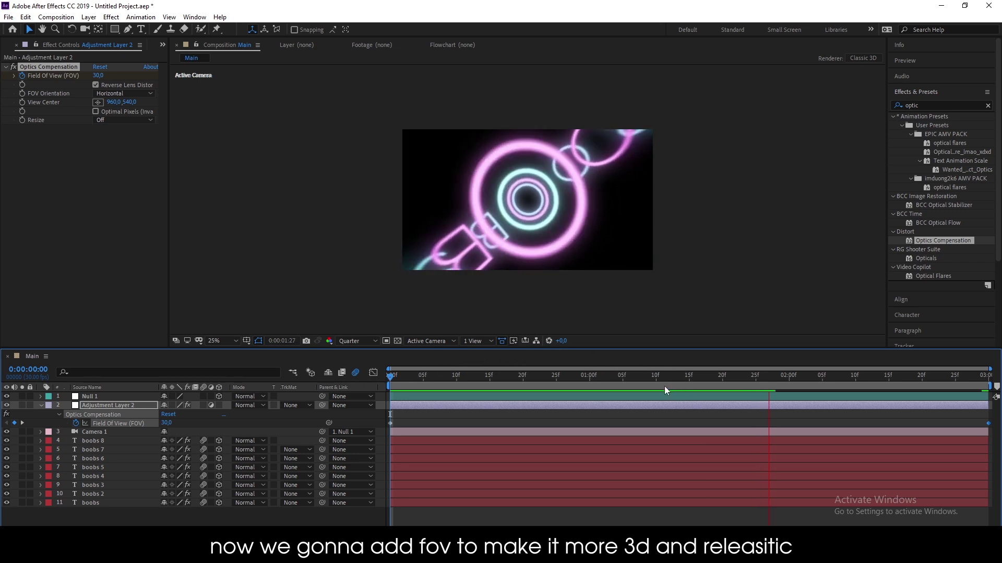
drag(665, 386, 390, 387)
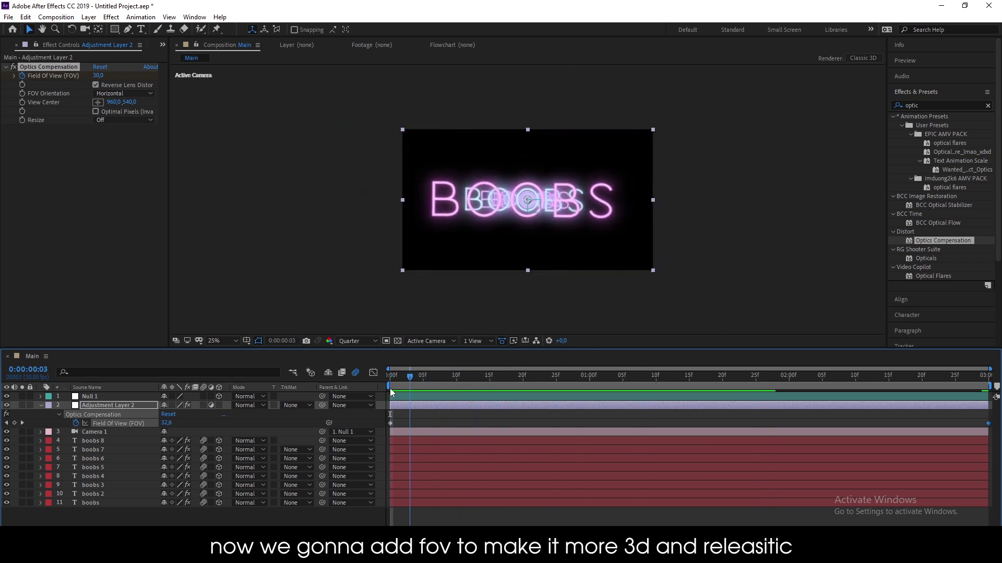
click(40, 405)
click(158, 509)
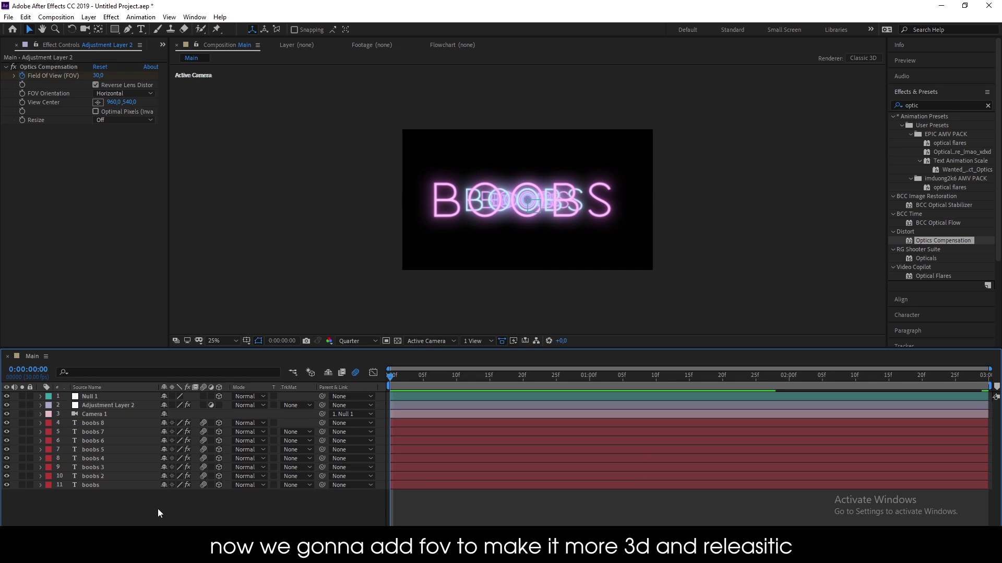
right_click(158, 508)
- Create a new 1920×1080 solid named Particular
mouse_move(209, 400)
click(312, 421)
text(P)
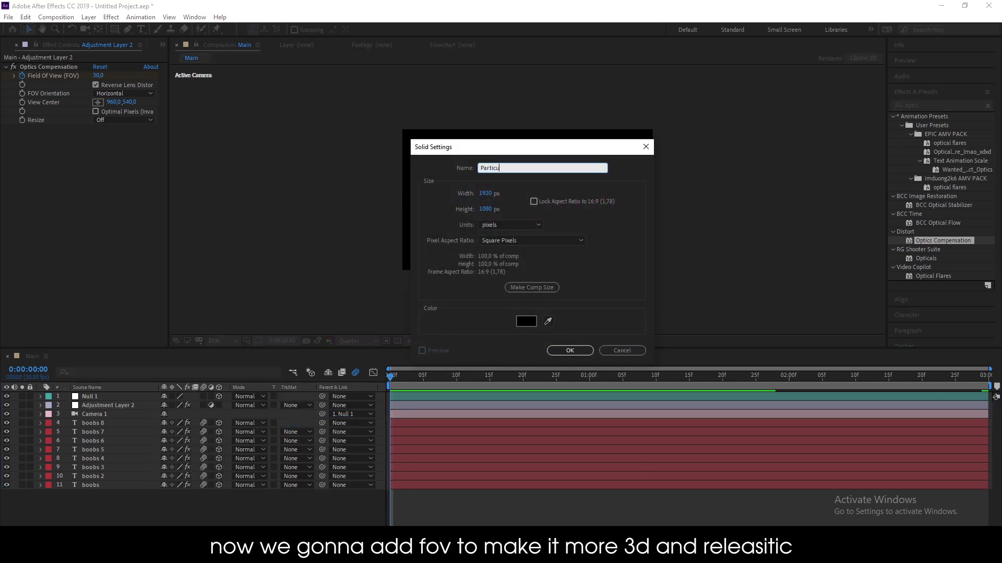
text(ar)
key(Return)
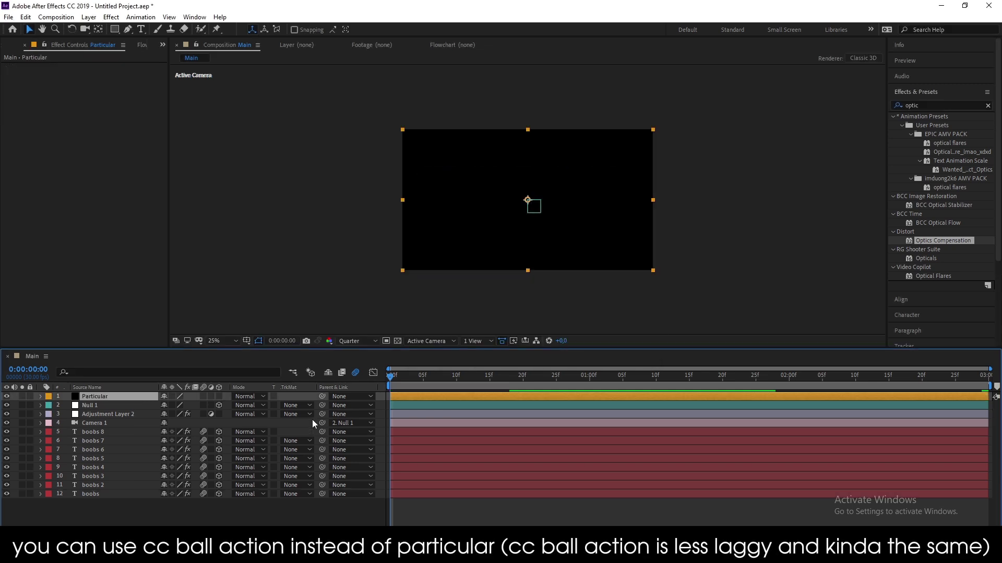
- Search Effects & Presets for 'particular' and apply Trapcode Particular to the solid
double_click(927, 105)
text(particular)
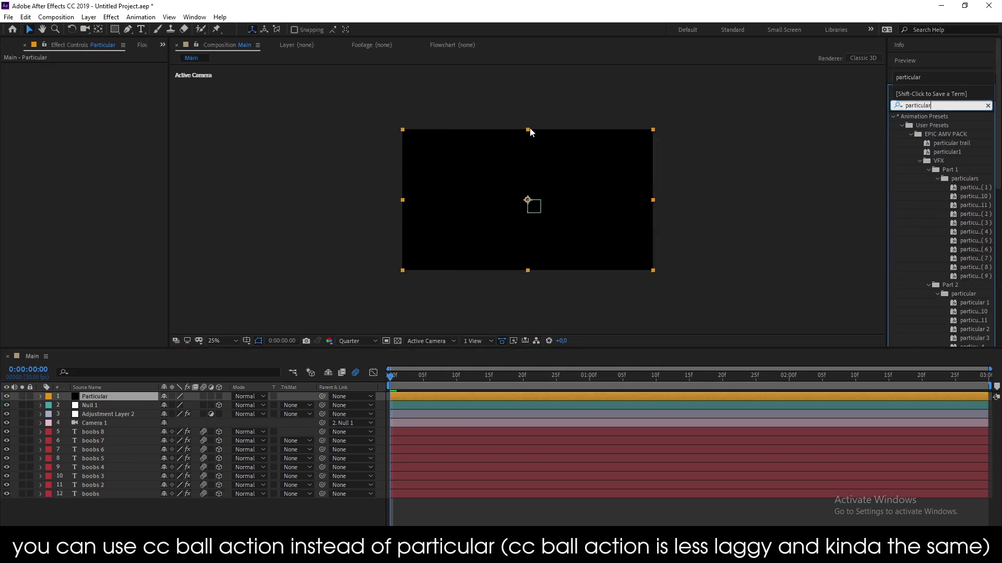
scroll(922, 251, down, 5)
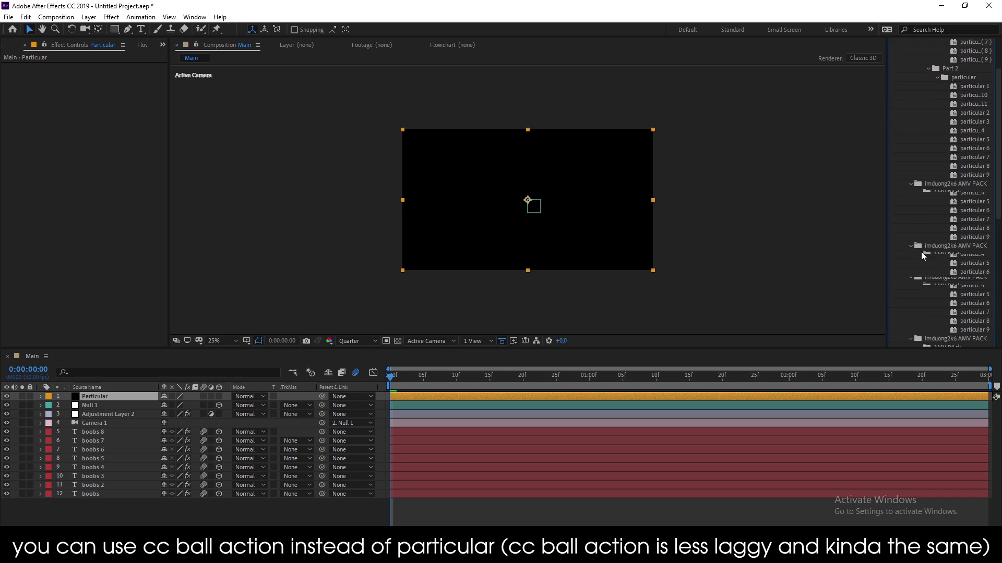
double_click(919, 232)
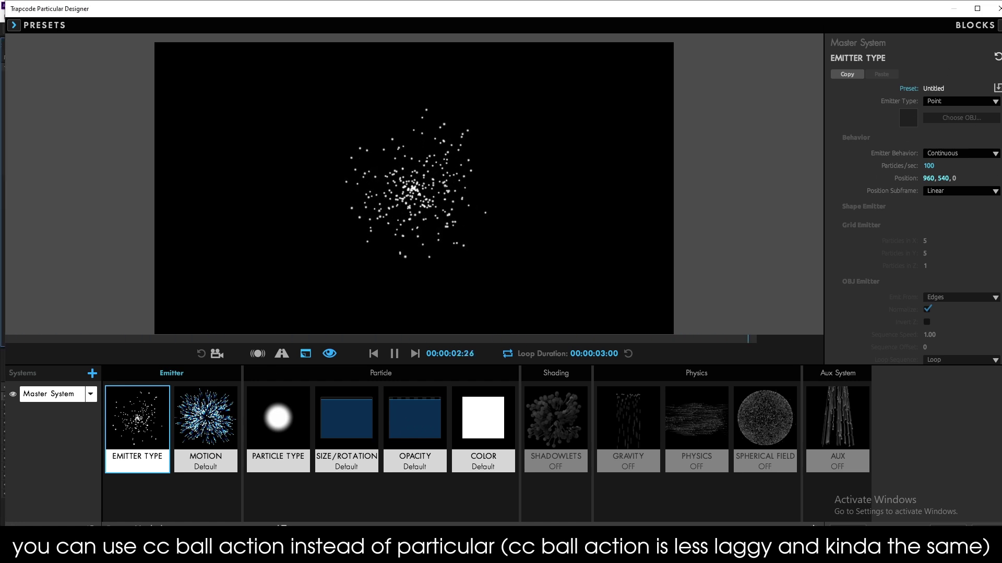
- Set the emitter type to Box with XYZ Individual emitter sizing
click(977, 8)
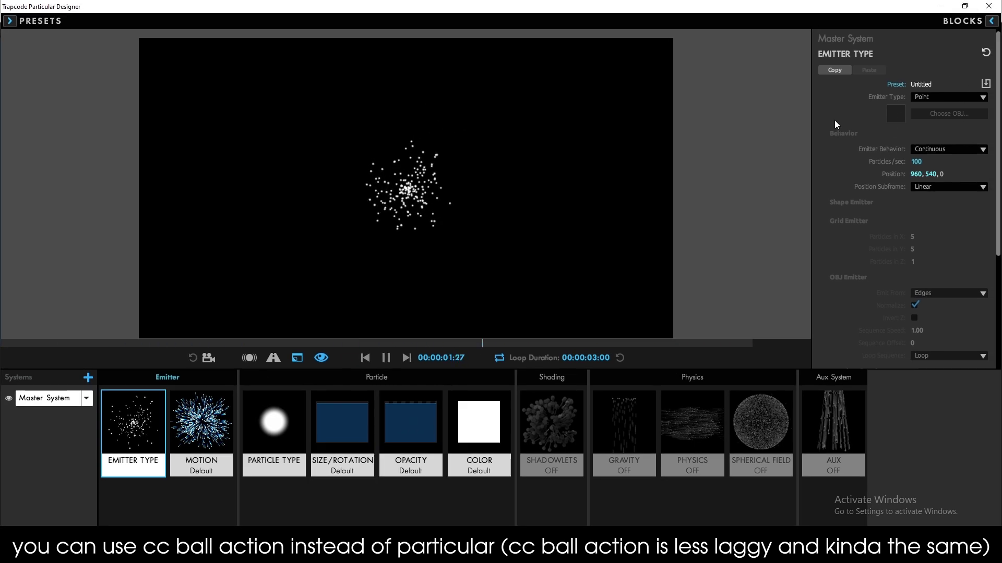
click(933, 97)
click(937, 115)
click(947, 218)
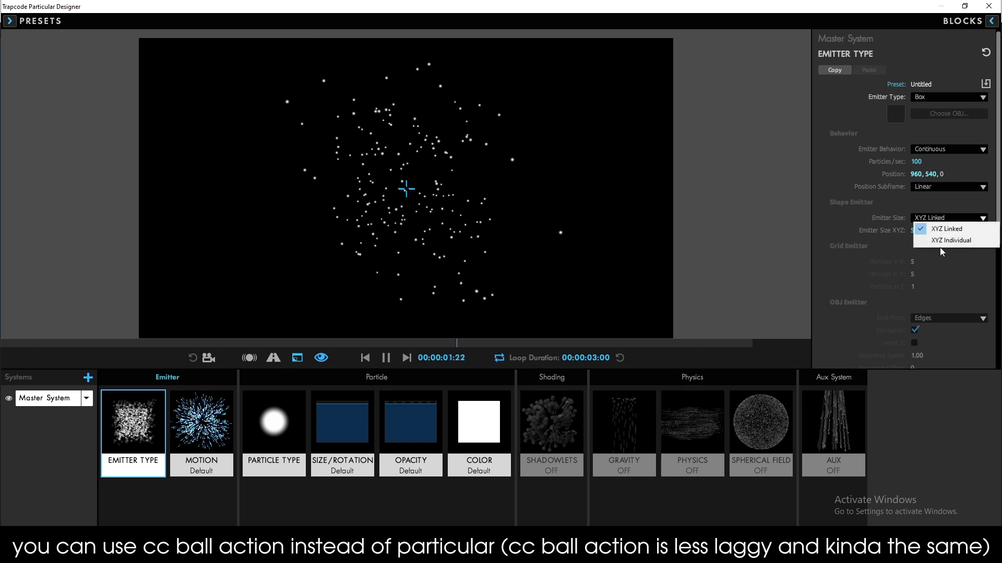
click(940, 246)
- Size the emitter 1920 × 1080 × 5820 and raise emission to 247 particles per second
click(916, 231)
text(1920)
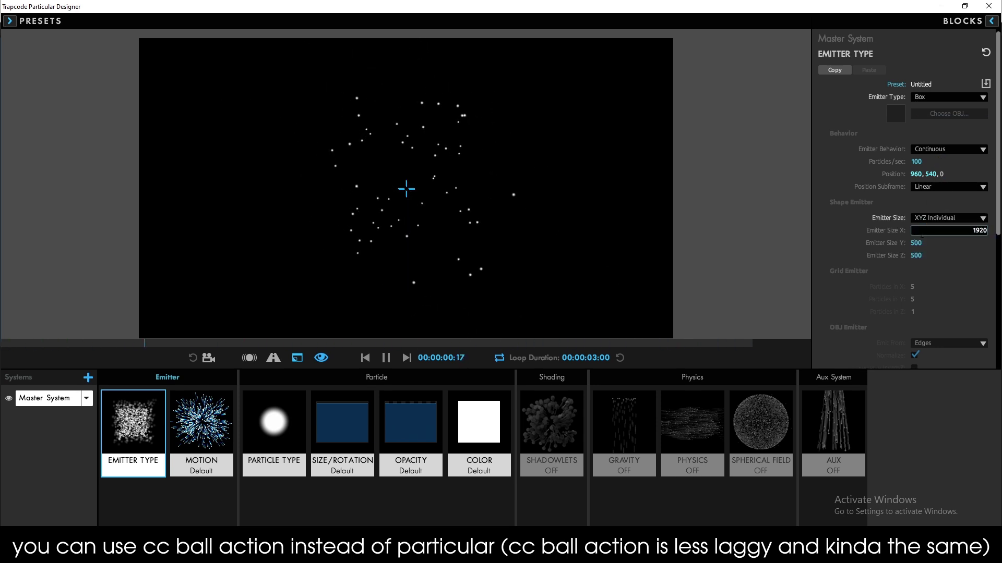
key(Tab)
text(1080)
key(Return)
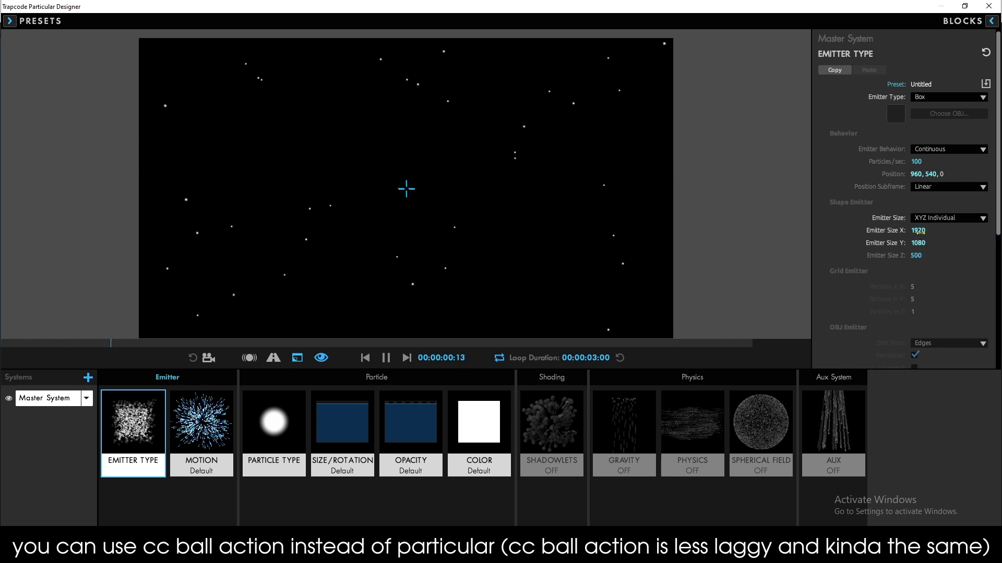
drag(920, 254, 921, 254)
drag(921, 254, 916, 254)
drag(922, 161, 928, 161)
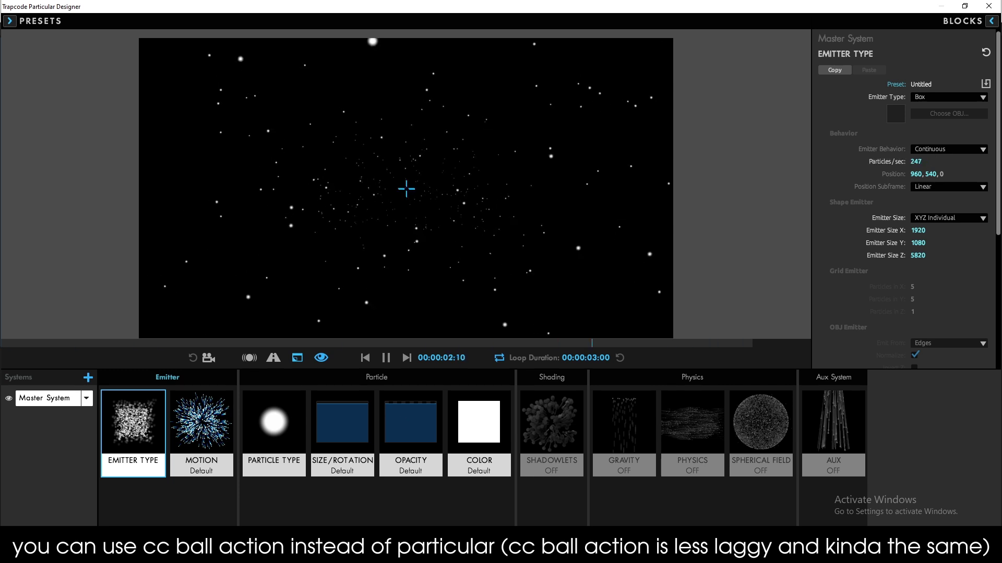
- Keep Sphere as the particle type and apply a fading triangle opacity-over-life curve
click(280, 421)
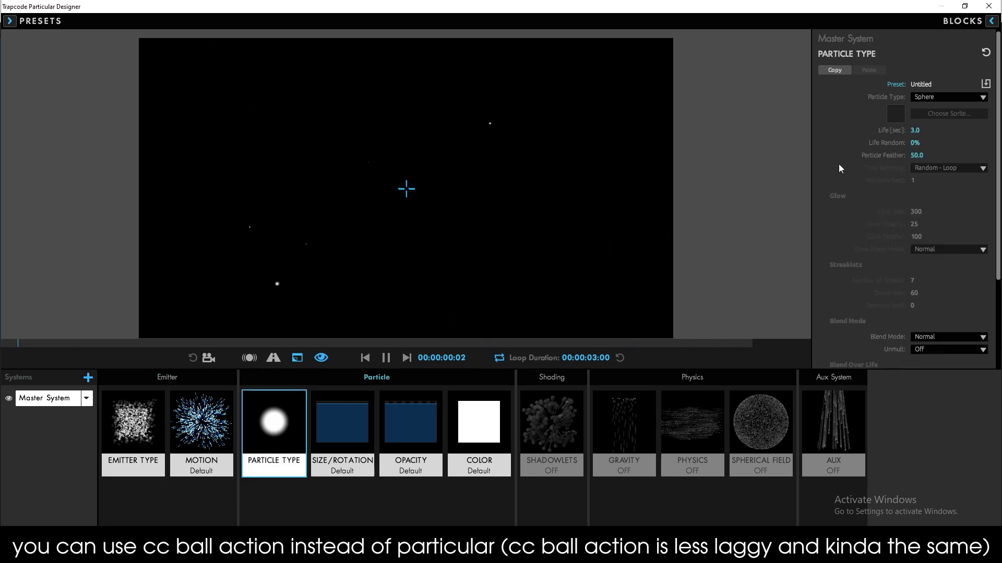
click(928, 98)
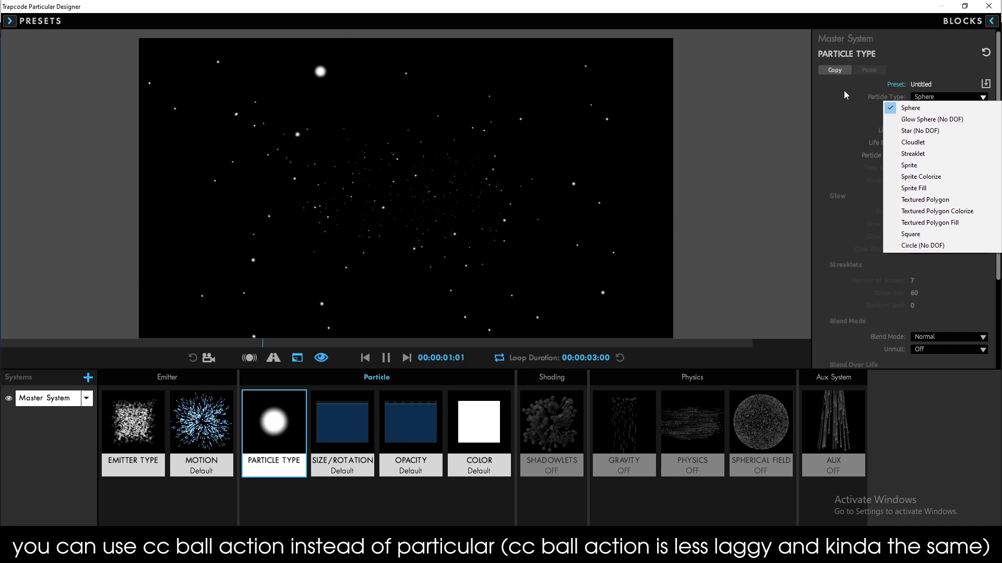
click(918, 107)
click(329, 425)
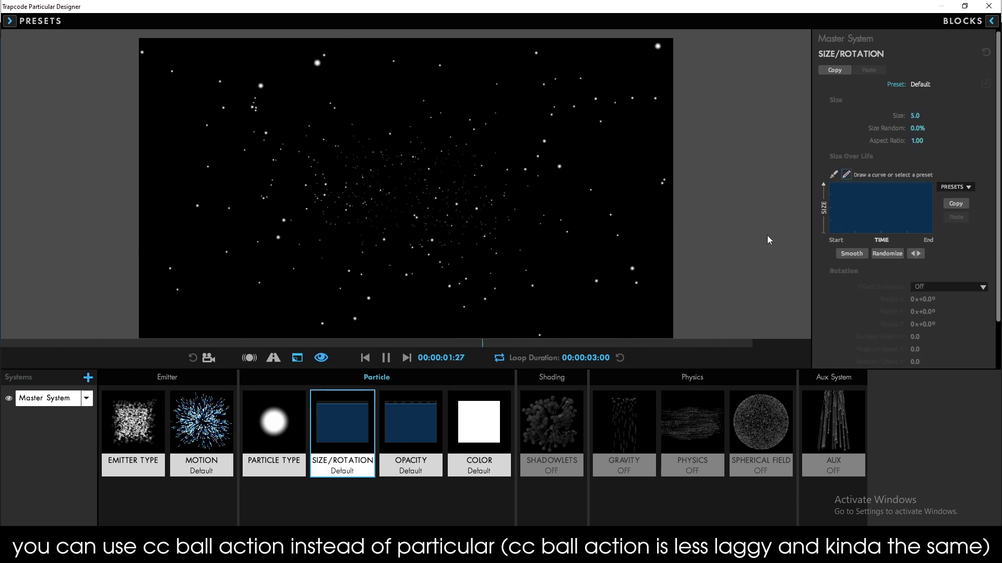
click(407, 409)
click(955, 211)
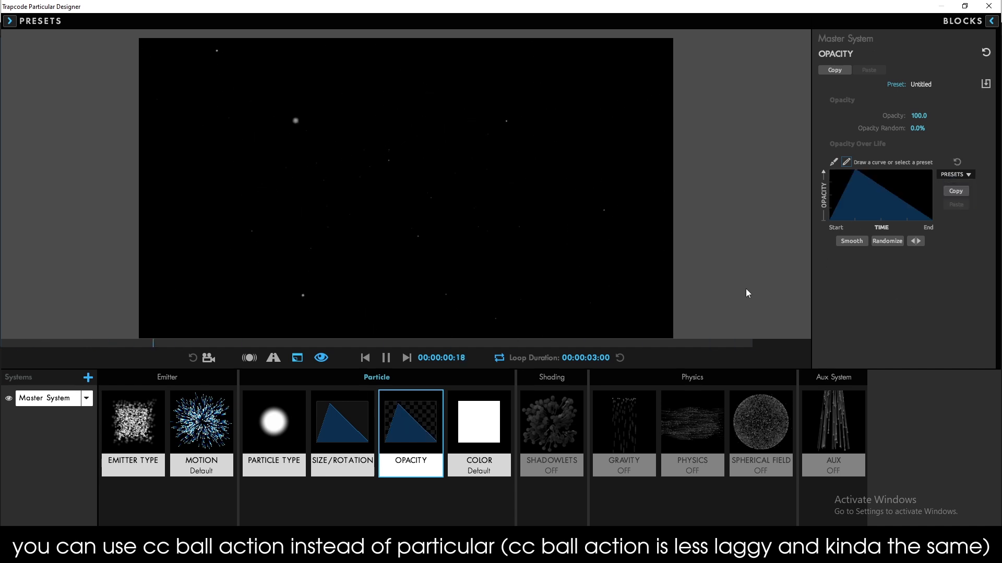
- Apply the Electric colour preset to the particles' Color Over Life
click(453, 415)
click(932, 117)
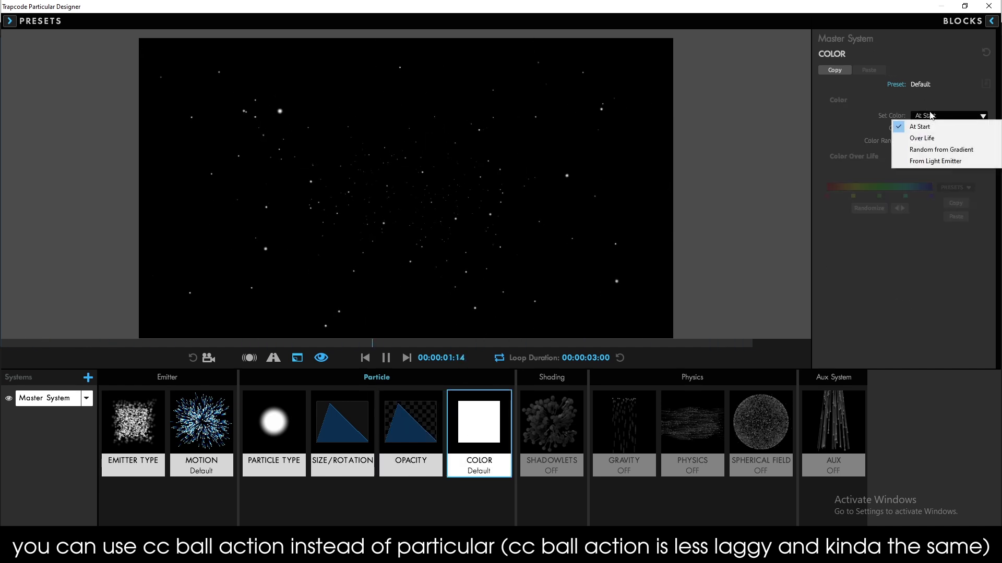
click(921, 127)
click(920, 84)
click(772, 244)
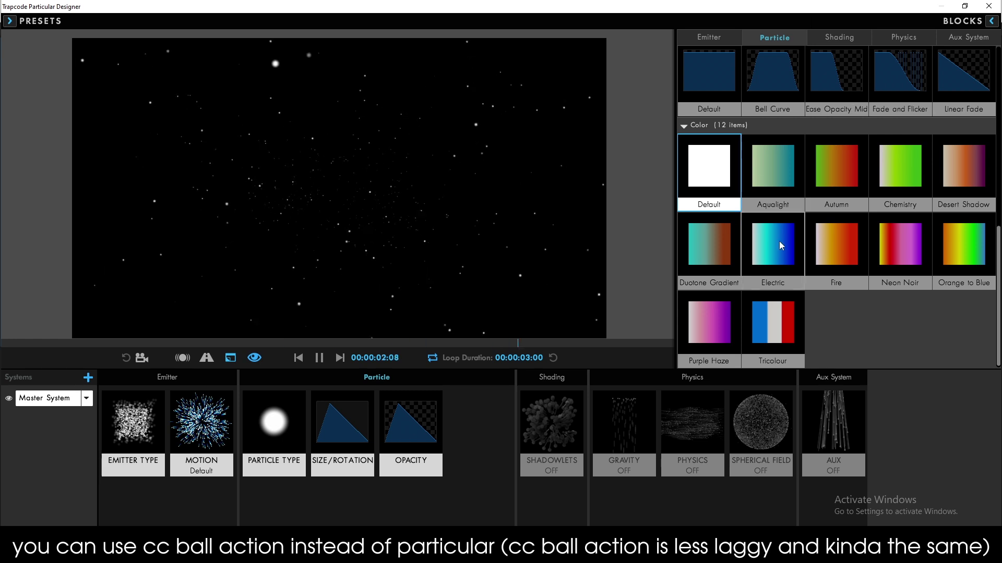
click(991, 21)
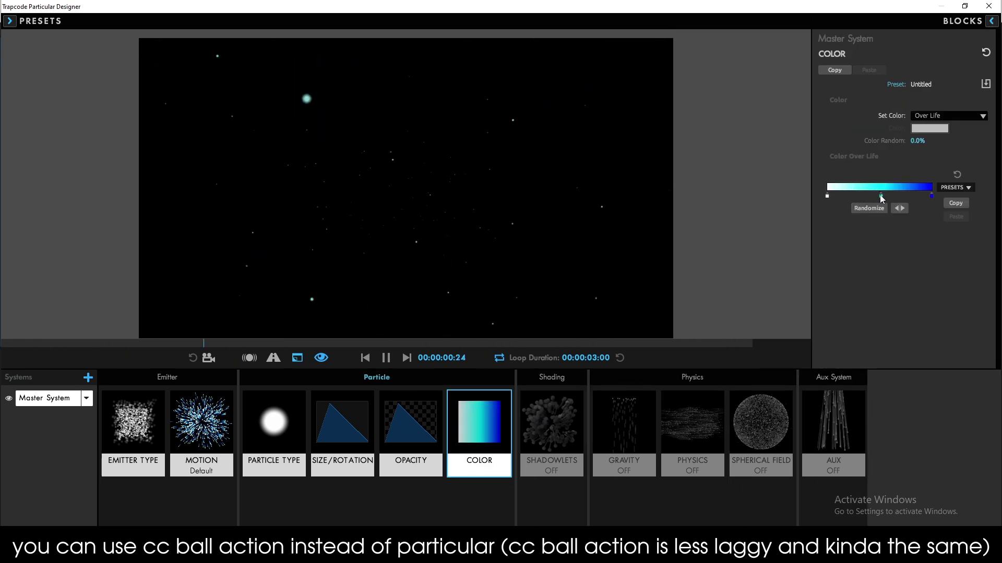
- Make the gradient start magenta and shift the middle and magenta stops rightward
drag(862, 199, 882, 197)
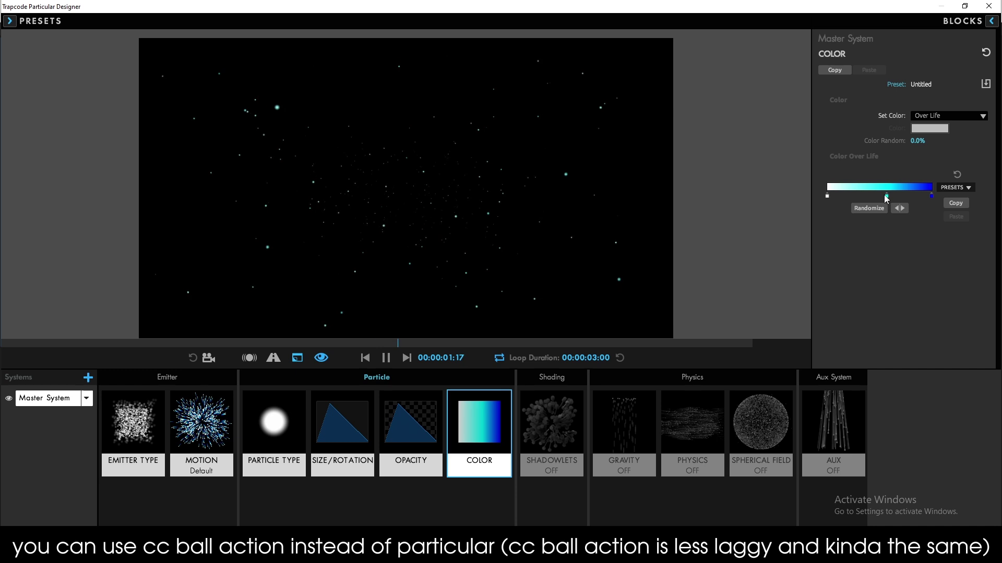
double_click(826, 197)
mouse_move(579, 213)
mouse_down()
mouse_move(577, 203)
mouse_move(612, 268)
mouse_move(612, 249)
mouse_up()
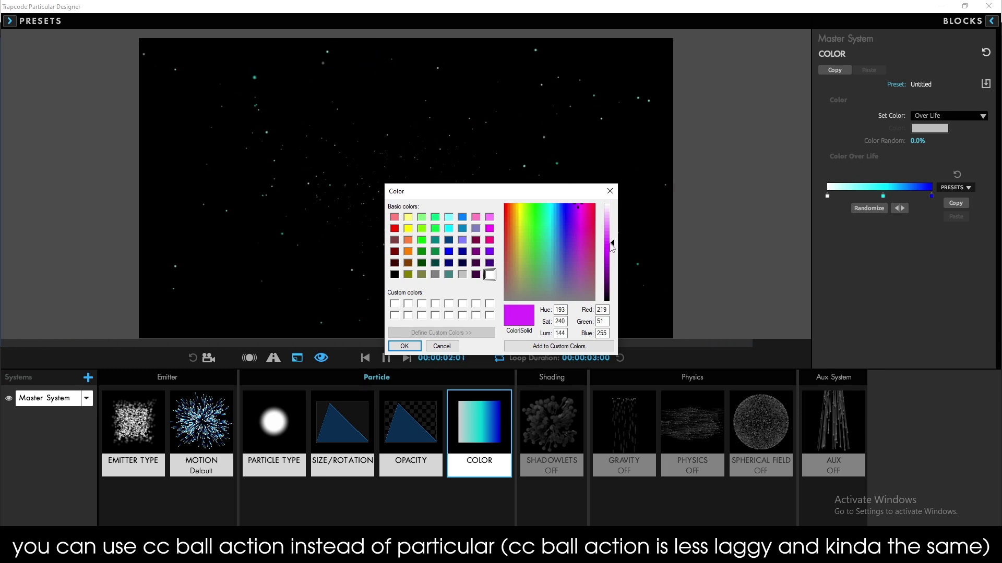
click(415, 347)
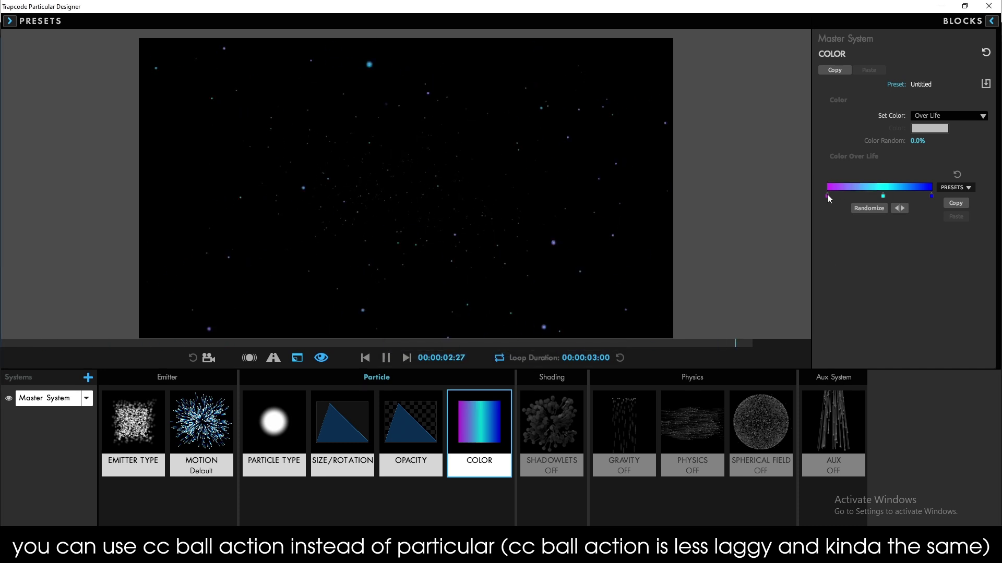
drag(827, 196, 861, 195)
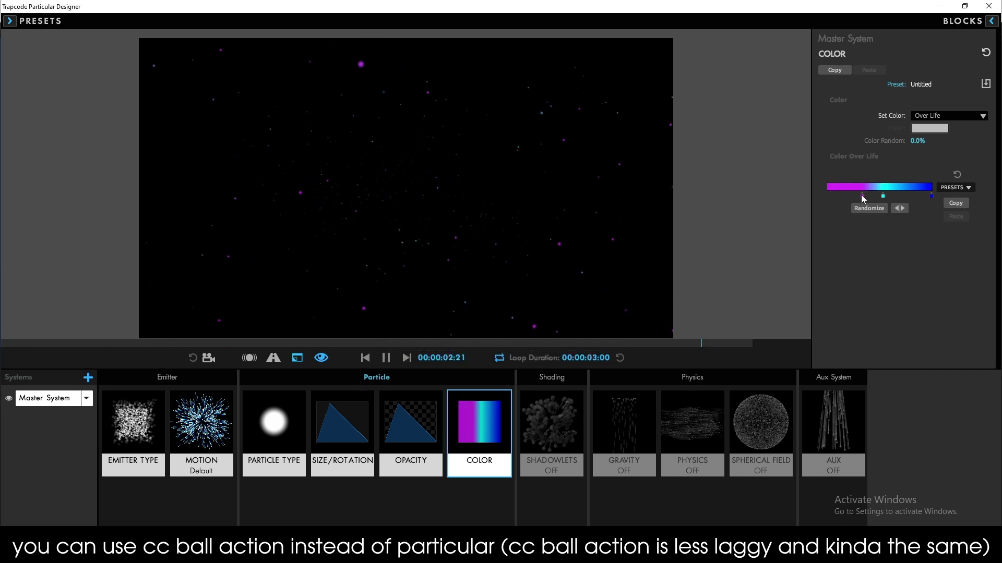
click(133, 425)
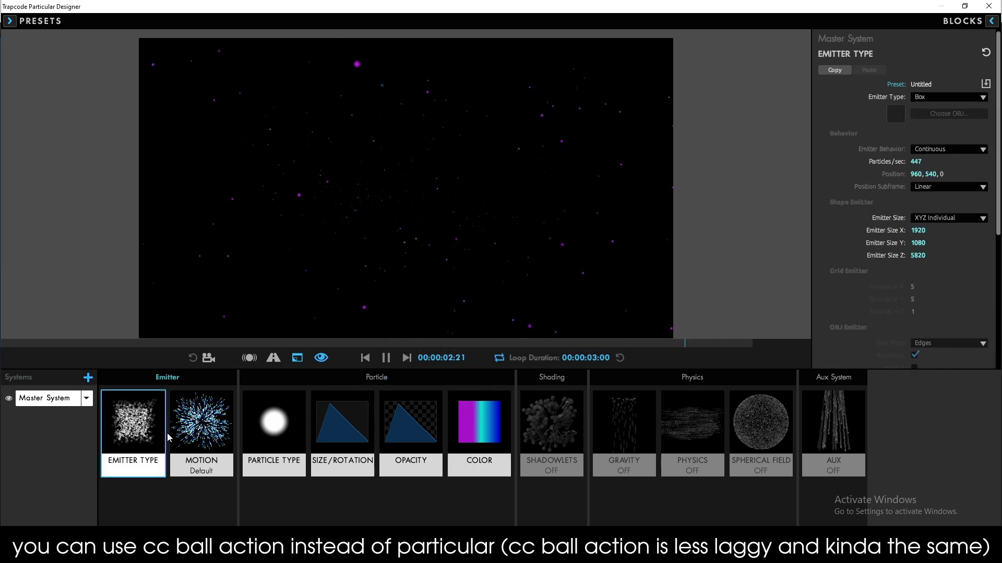
click(272, 428)
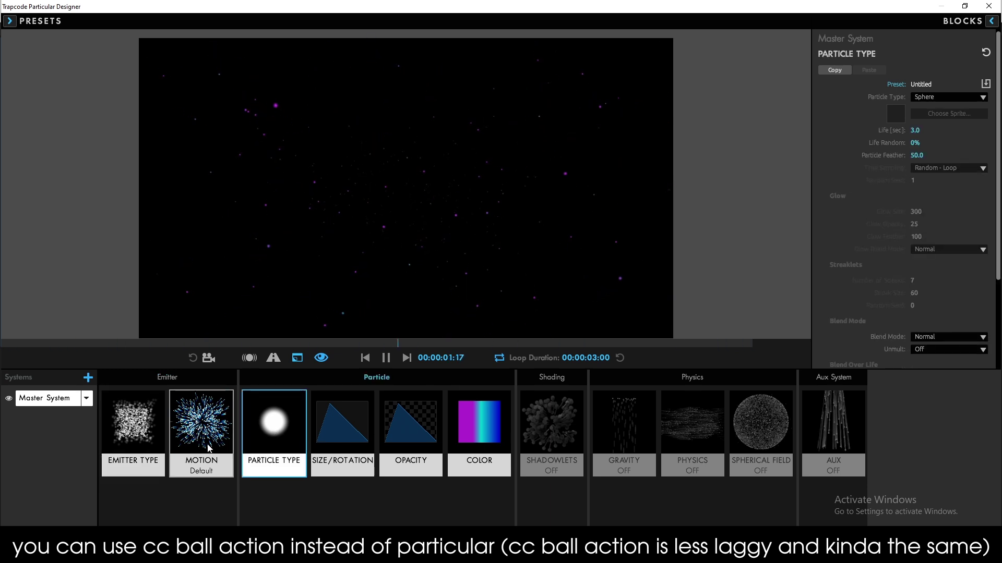
scroll(946, 205, down, 5)
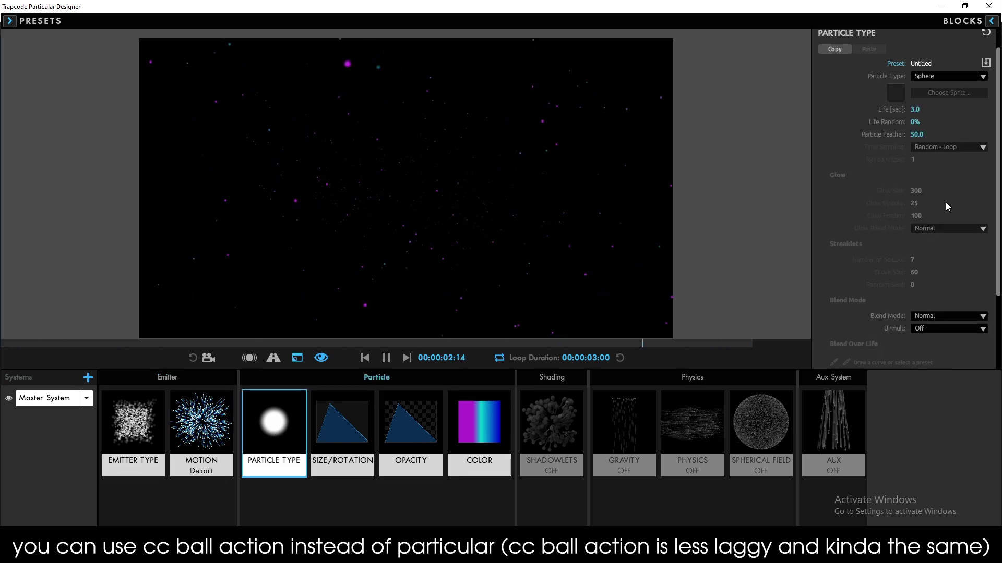
- Move the Particular layer below Camera 1 in the Main comp
click(134, 417)
scroll(946, 206, down, 5)
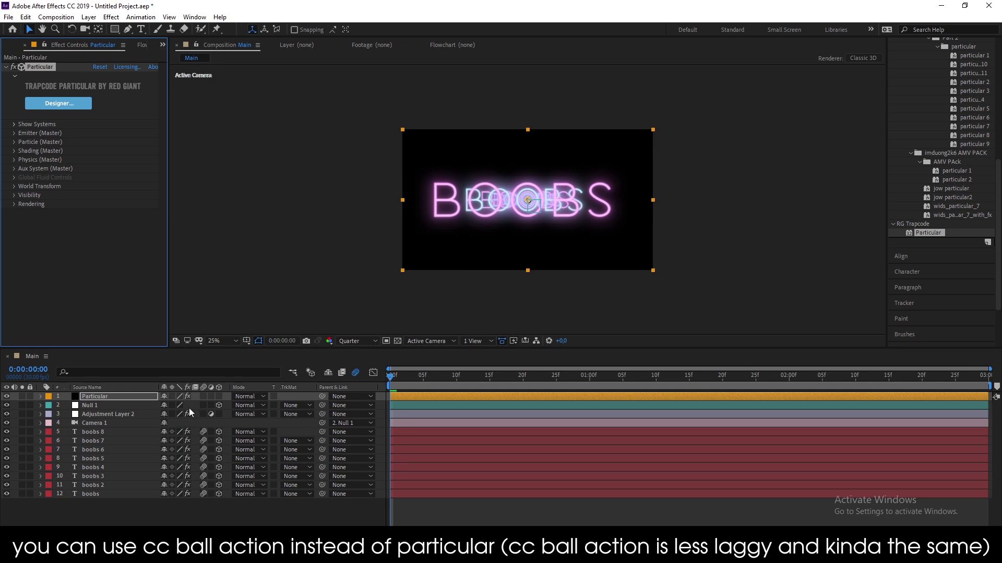
click(21, 397)
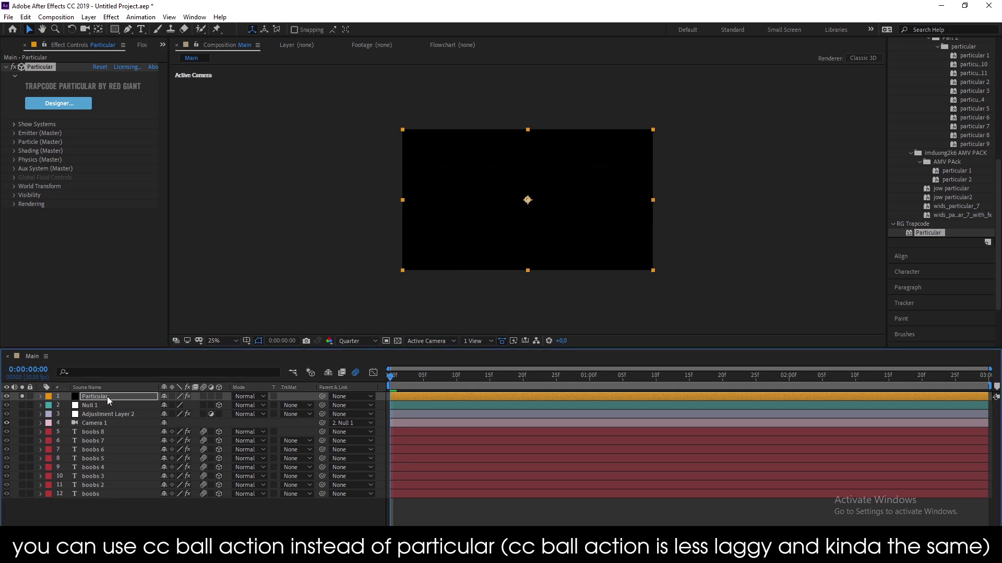
drag(108, 396, 107, 424)
click(22, 423)
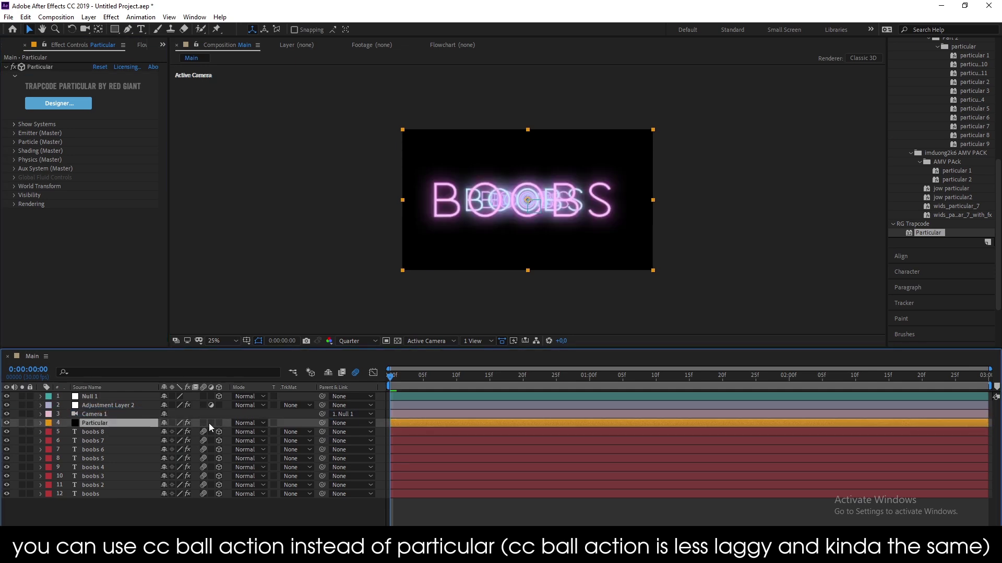
- Preview the particles at Full resolution, zoom the viewer to 50%, and rewind to 0:00:00:00
click(470, 376)
click(358, 341)
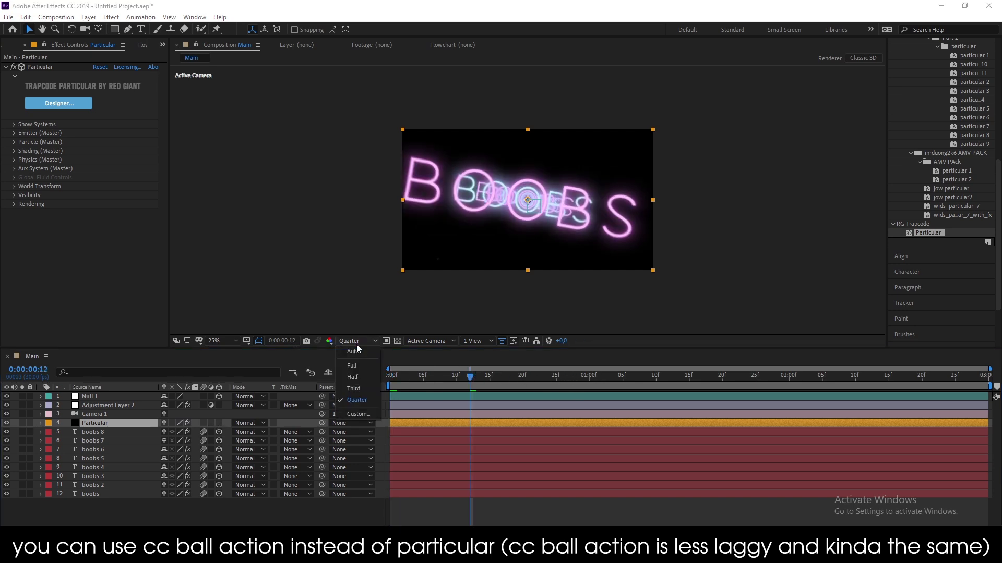
click(350, 351)
click(22, 424)
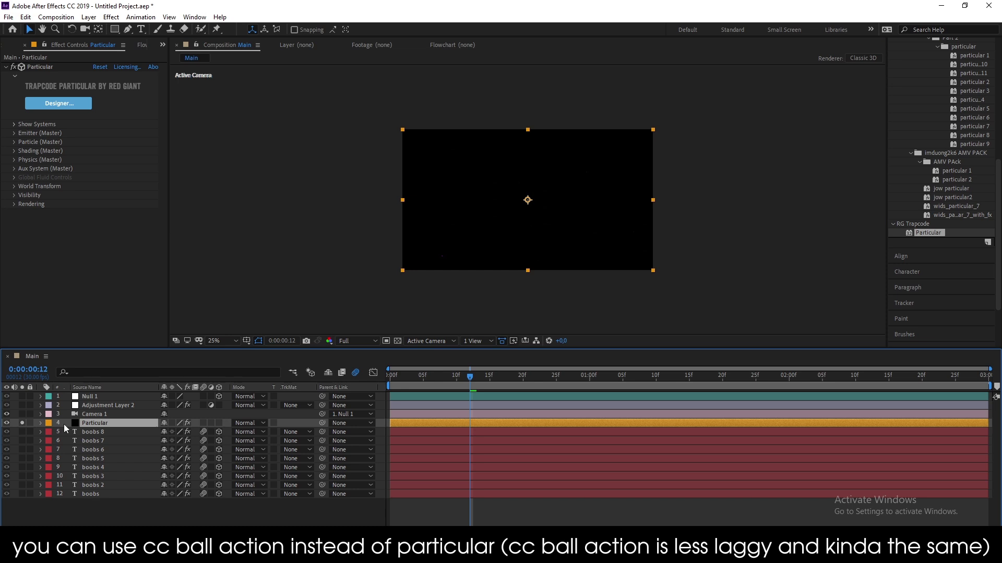
key(space)
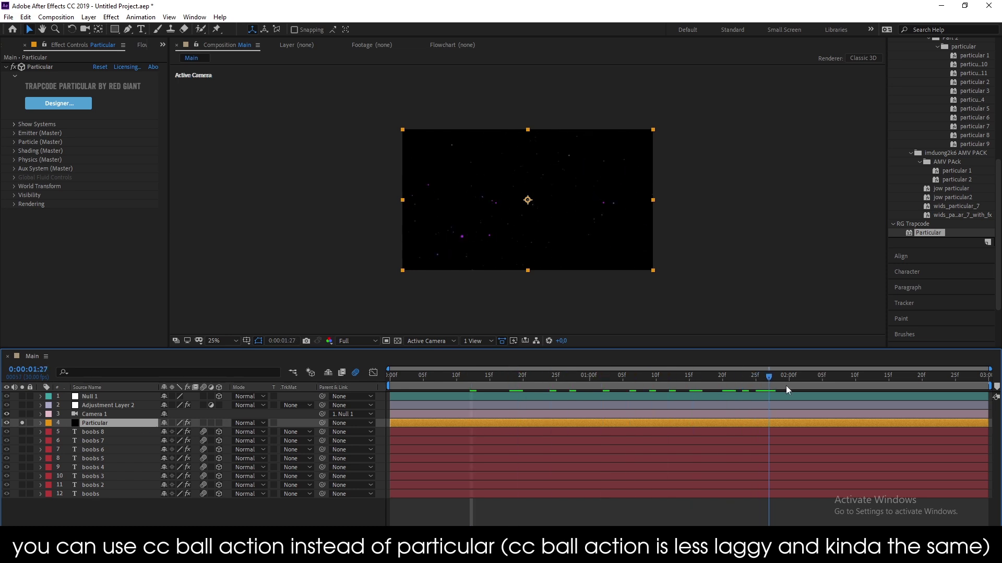
key(period)
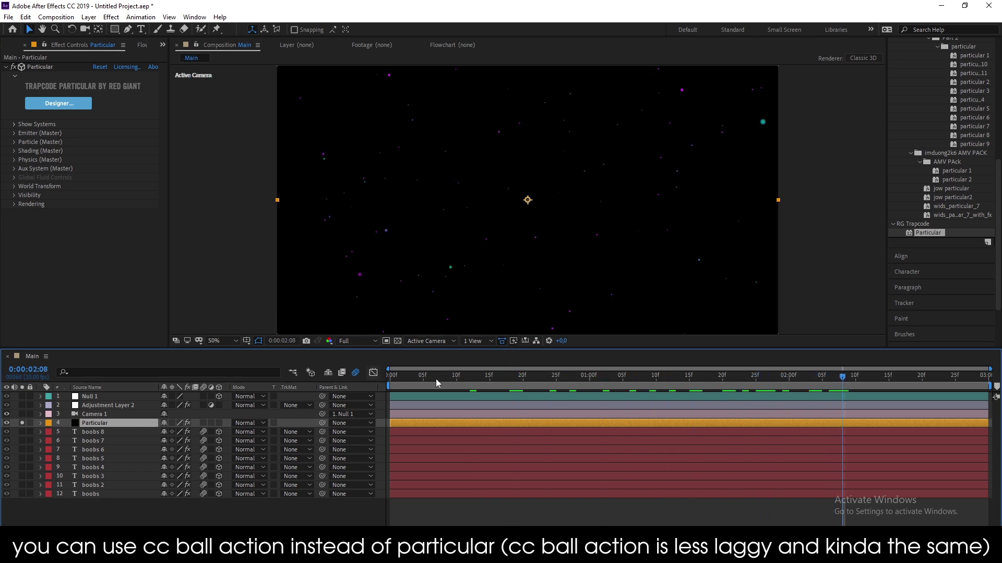
drag(529, 380, 390, 381)
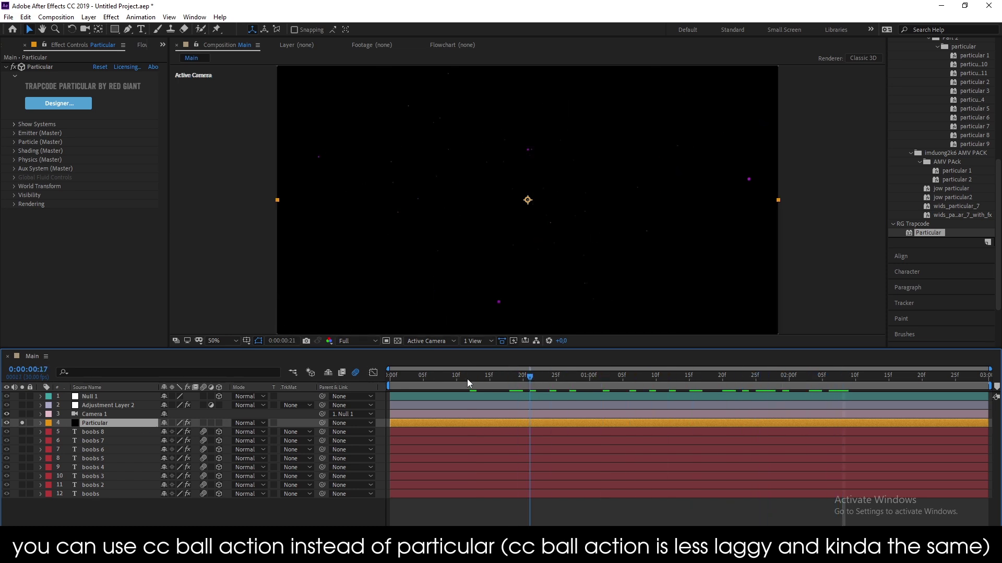
- Deepen Particular's Emitter Size Z to 6560
click(14, 133)
scroll(31, 152, down, 1)
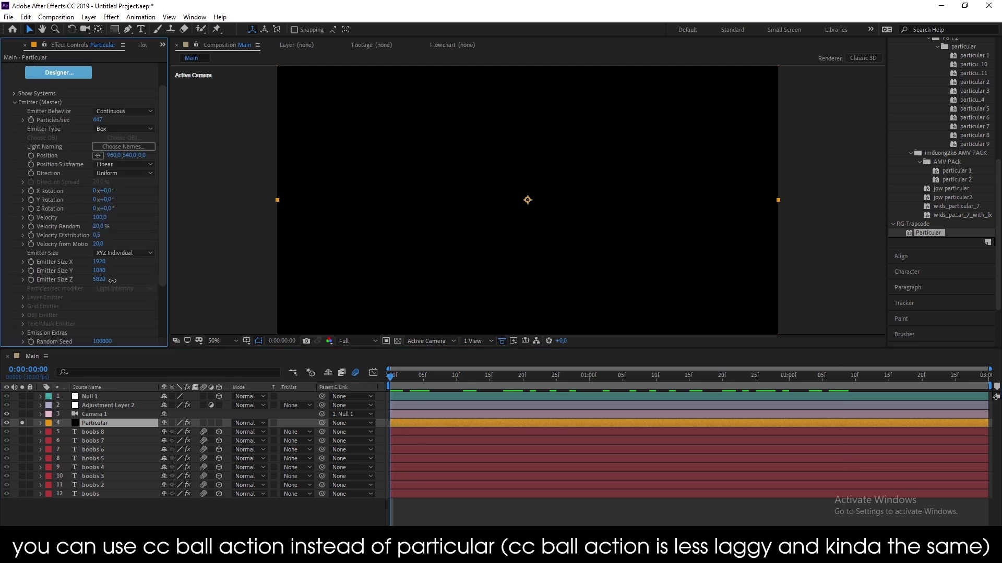
drag(113, 280, 170, 278)
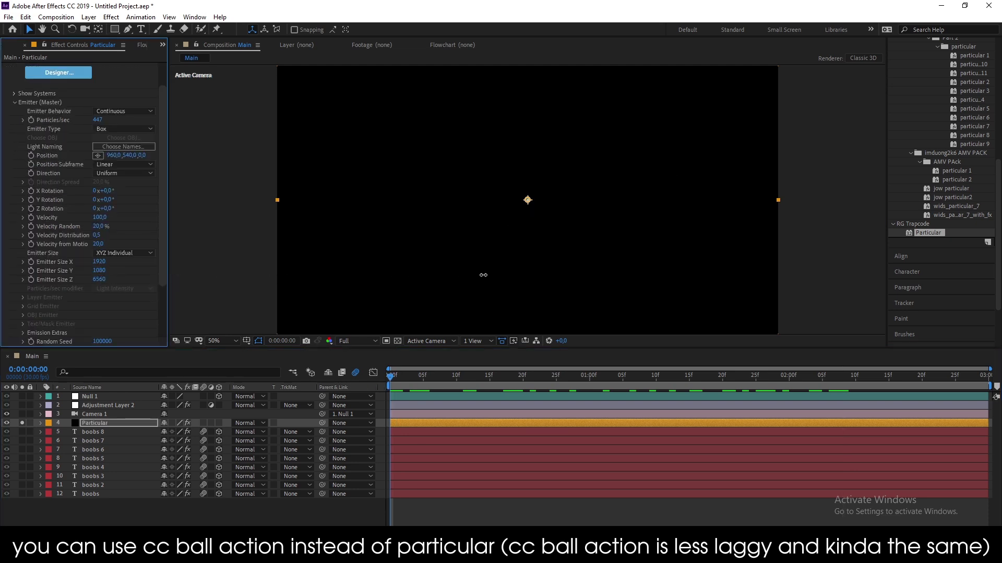
drag(495, 383, 907, 398)
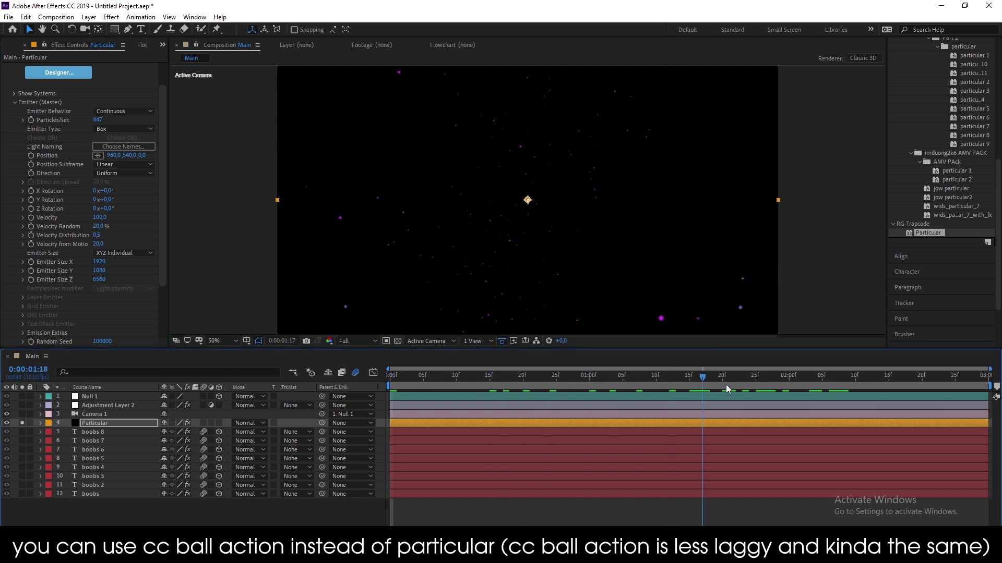
- Set particle Size to 10 and lower Sphere Feather to 12
scroll(65, 199, down, 1)
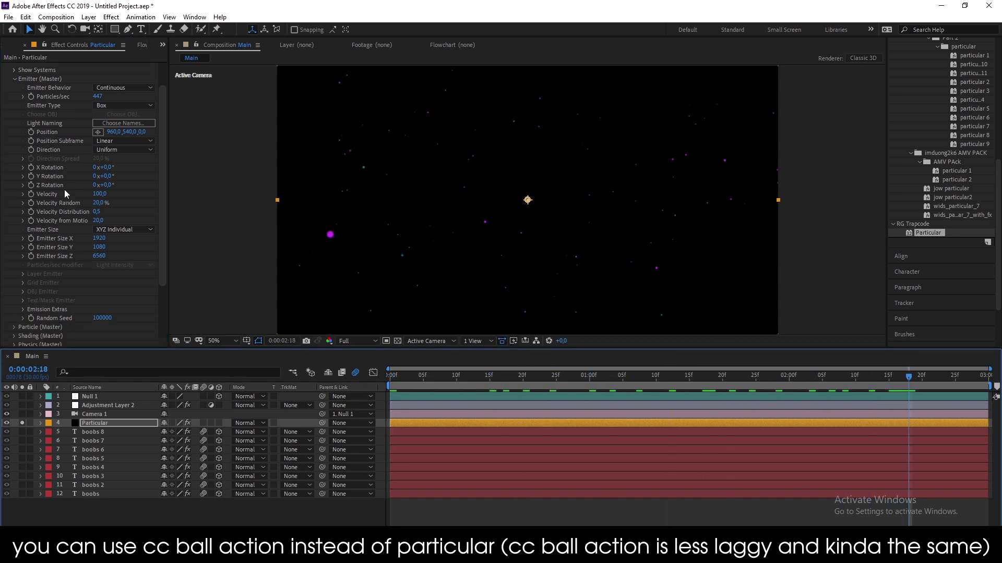
scroll(60, 221, down, 1)
click(14, 280)
scroll(68, 250, down, 1)
scroll(83, 230, down, 1)
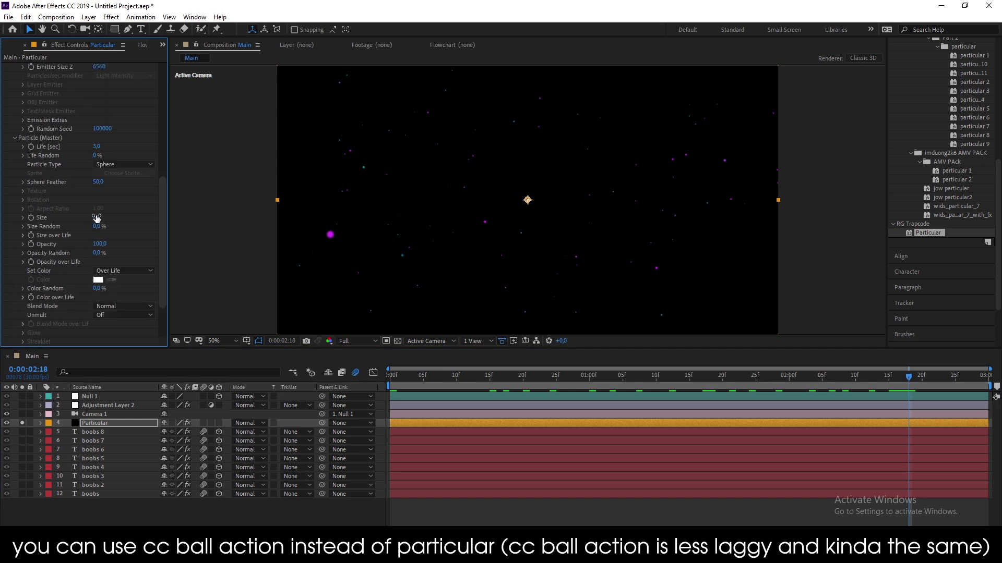
mouse_move(113, 218)
mouse_down()
mouse_move(123, 219)
mouse_move(105, 225)
mouse_move(97, 179)
mouse_up()
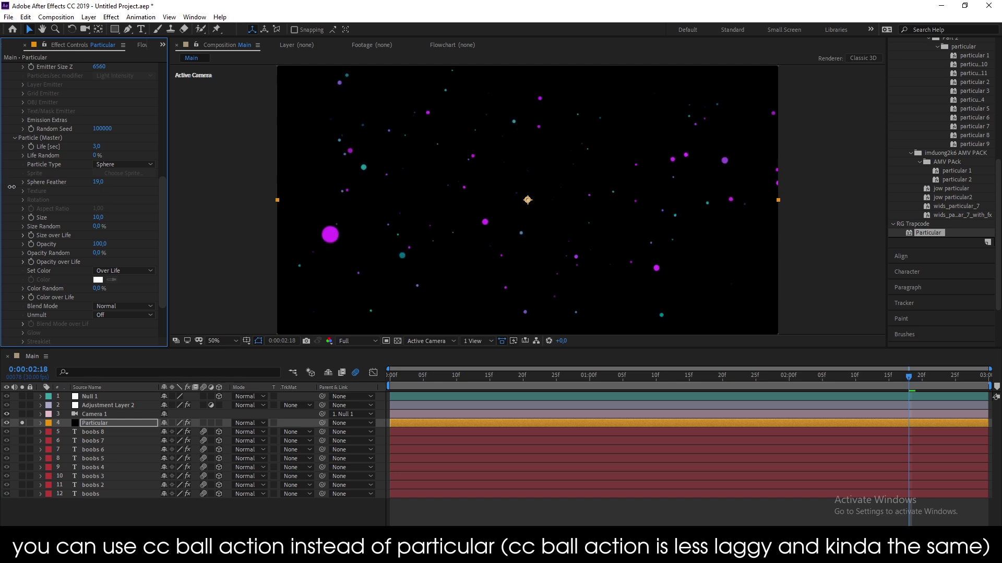
scroll(943, 149, up, 5)
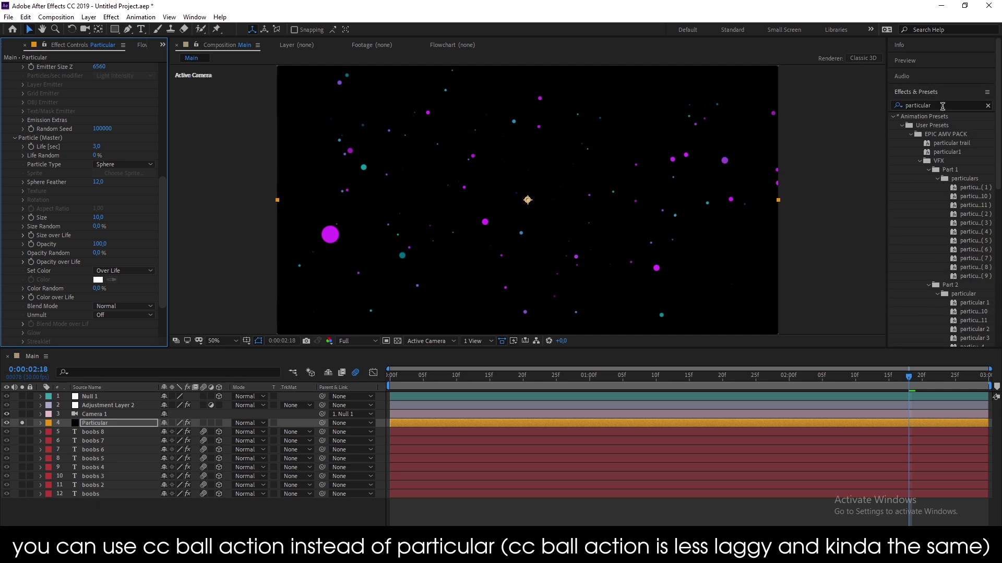
- Search 'dee' and apply Deep Glow to the Particular layer
double_click(942, 106)
text(dee)
double_click(929, 160)
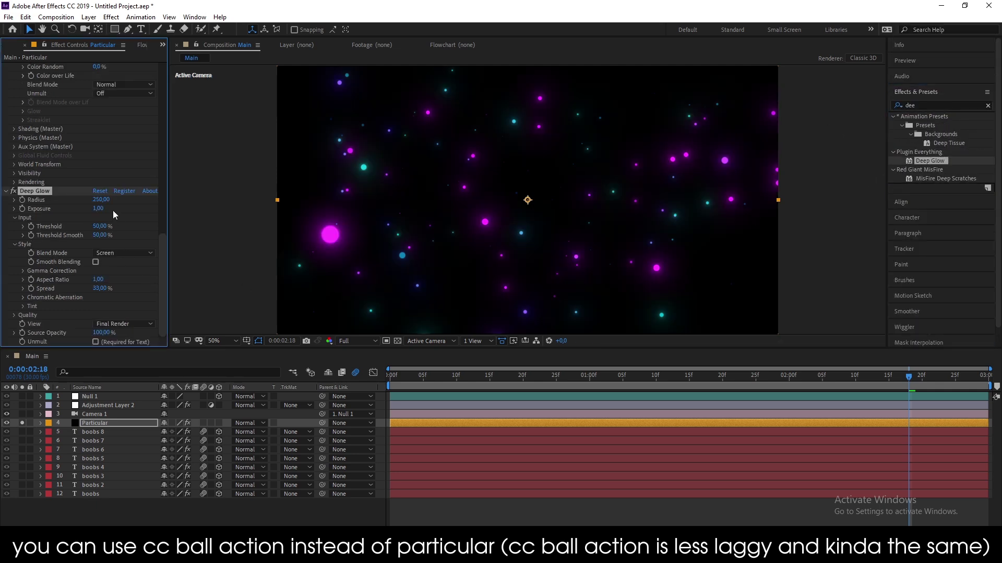
- Set preview resolution to Quarter, enable Deep Glow's Unmult, and scrub to the neon text
scroll(125, 261, up, 6)
click(22, 423)
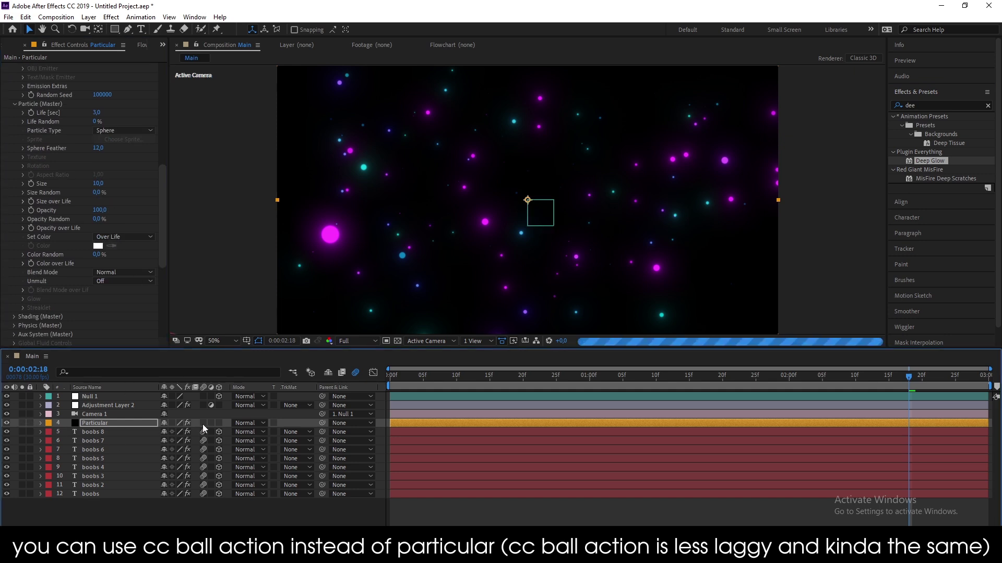
click(357, 340)
click(355, 402)
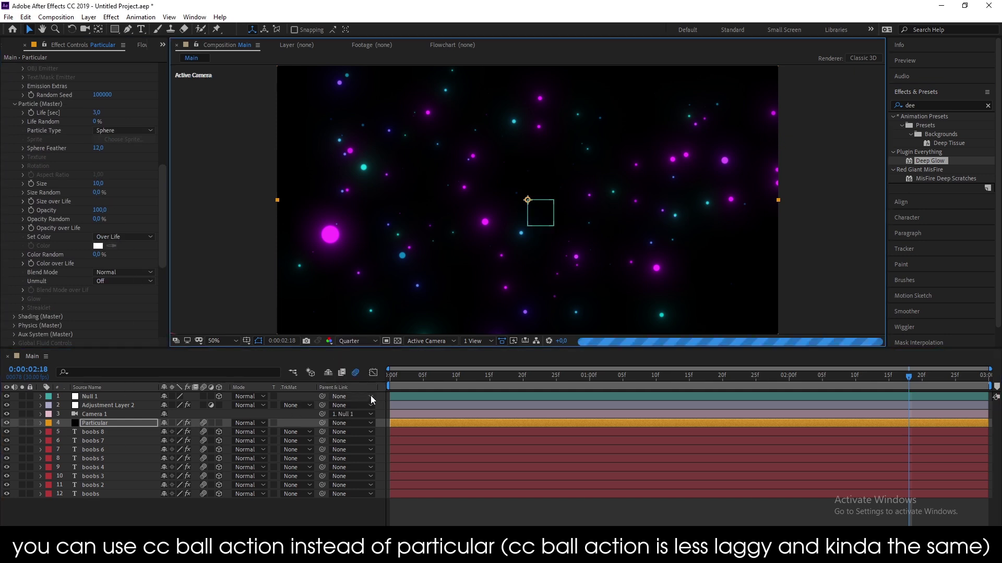
drag(92, 342, 91, 303)
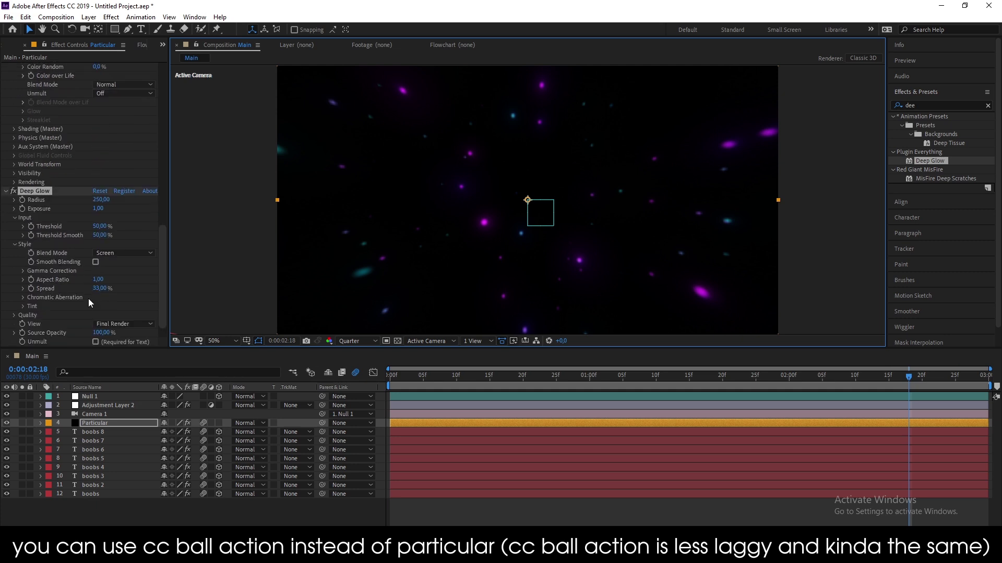
click(95, 342)
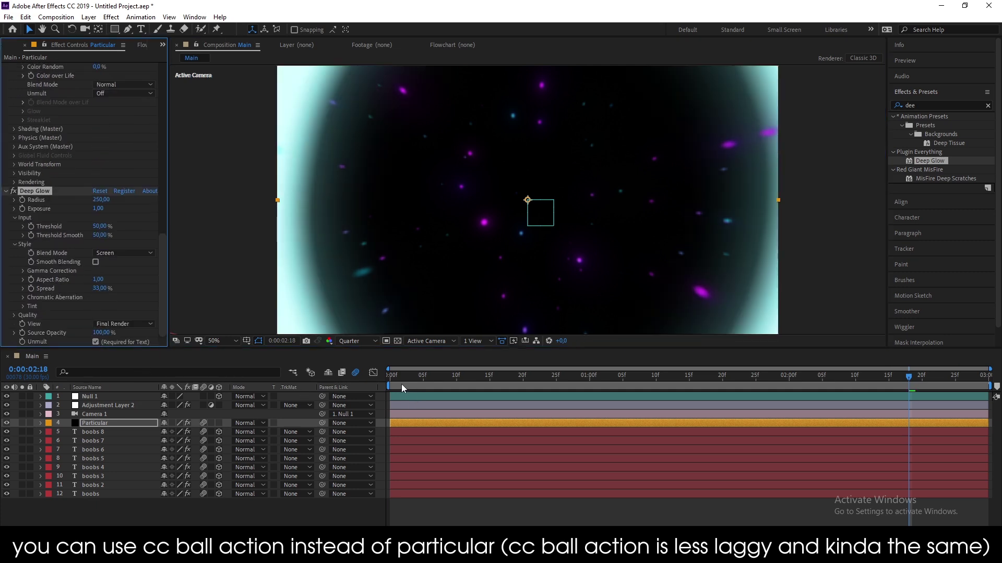
drag(412, 379, 702, 390)
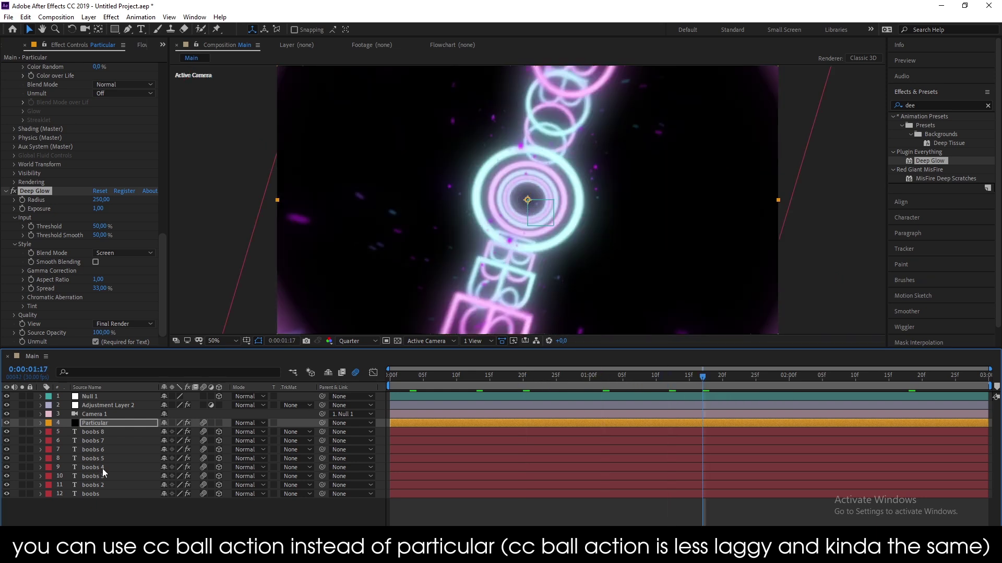
- Move Particular below all text layers, play the preview, and restore Full resolution at 1:12
drag(102, 468, 105, 499)
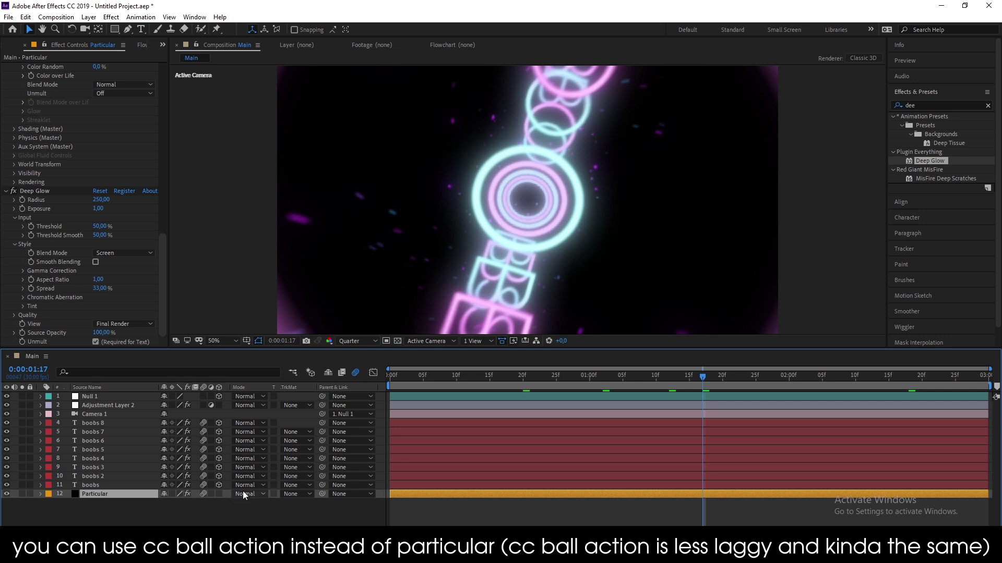
key(space)
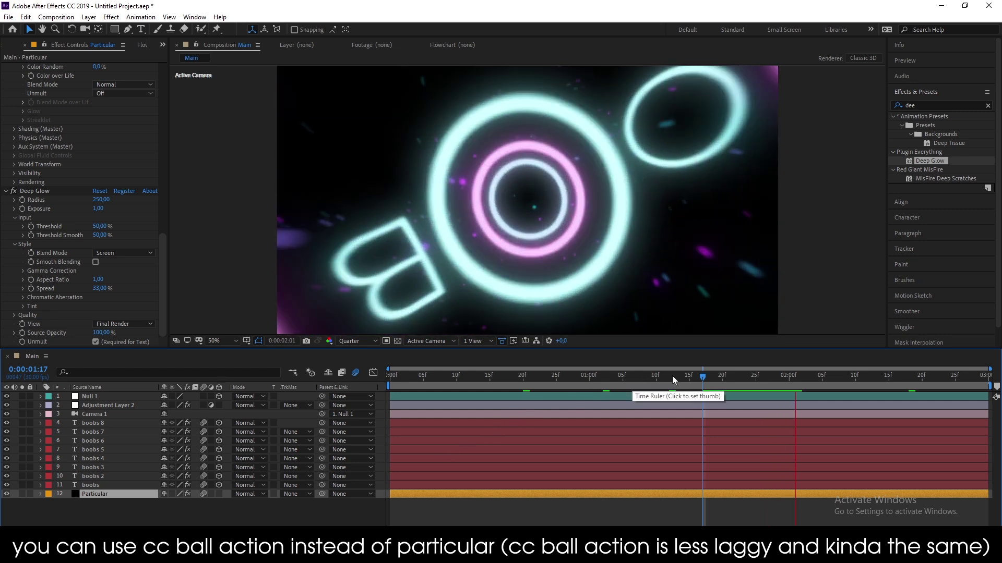
key(space)
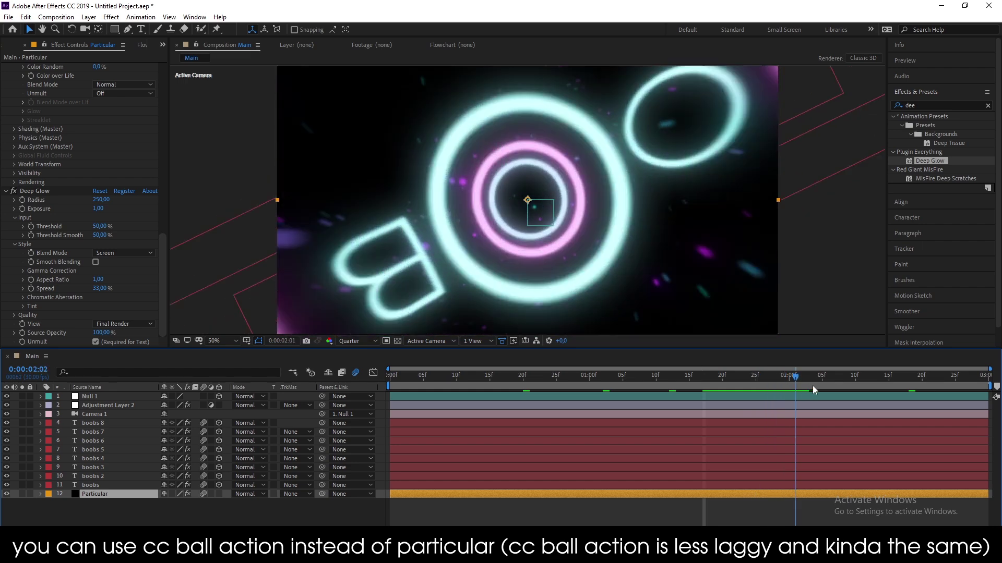
drag(813, 388, 483, 391)
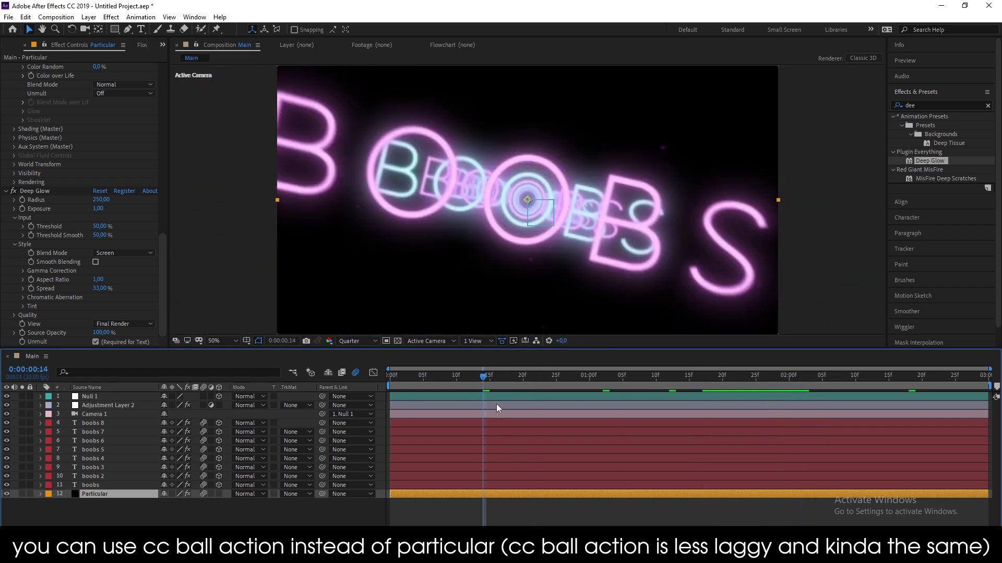
drag(629, 391, 668, 380)
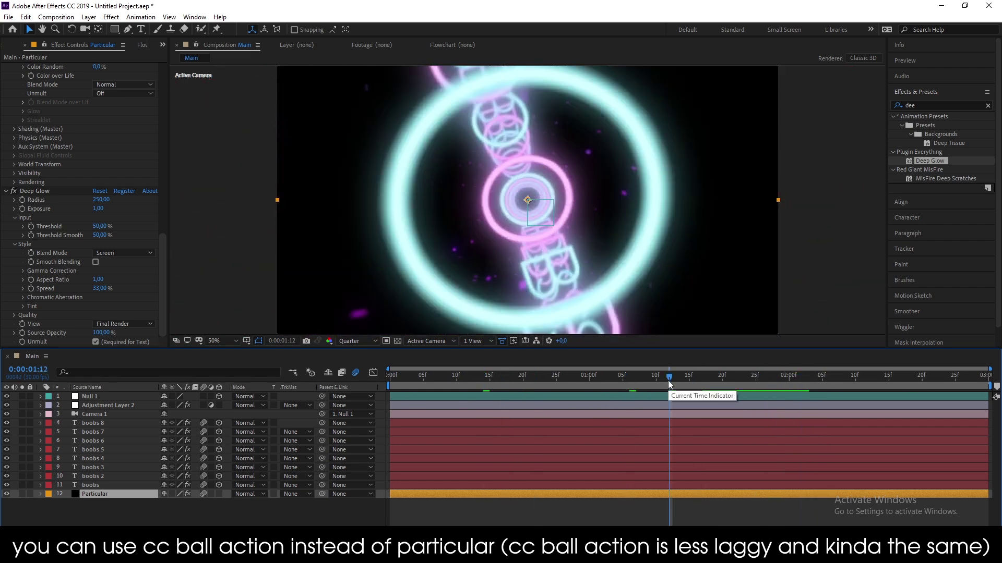
click(368, 341)
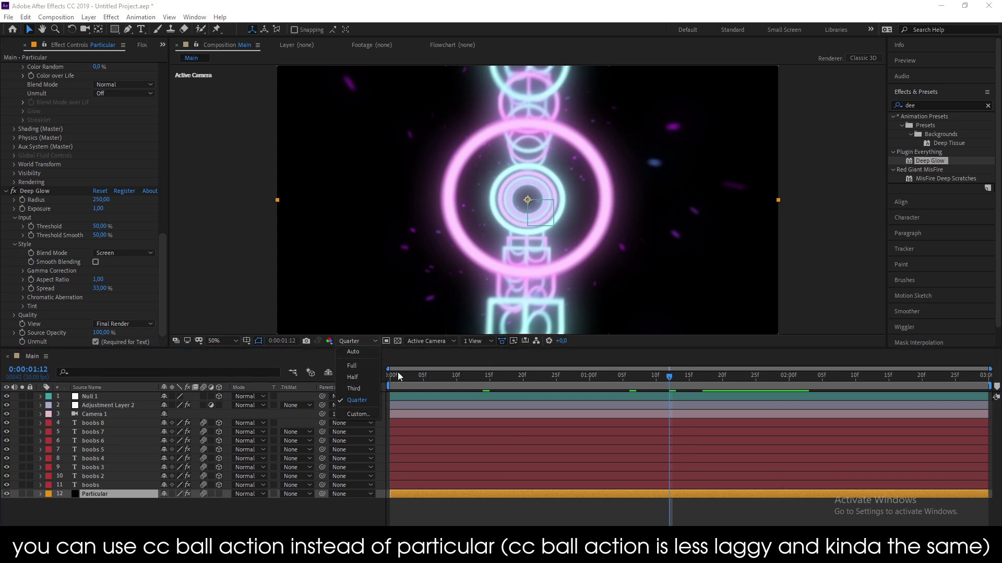
click(365, 364)
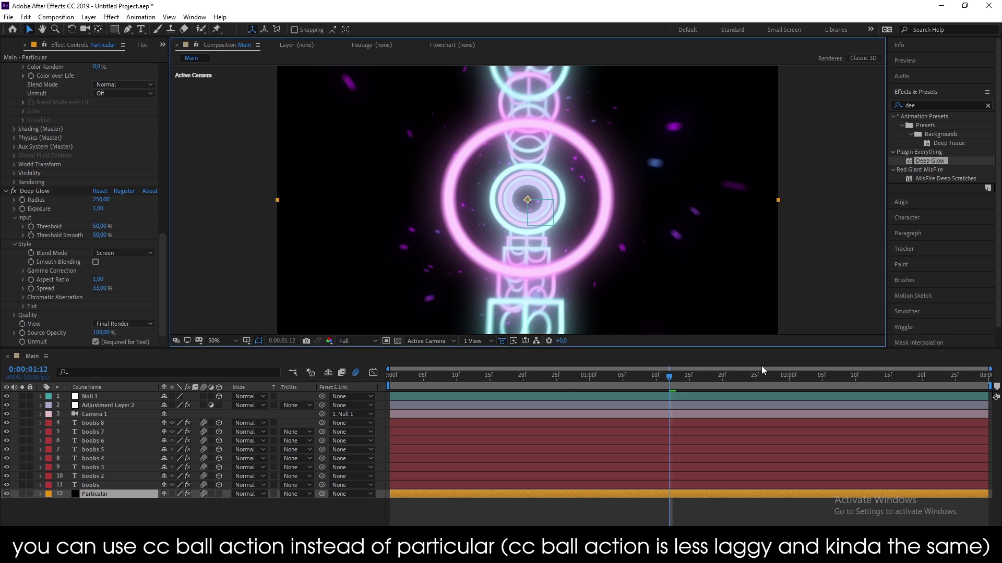
- Add a new adjustment layer to the Main composition
right_click(163, 520)
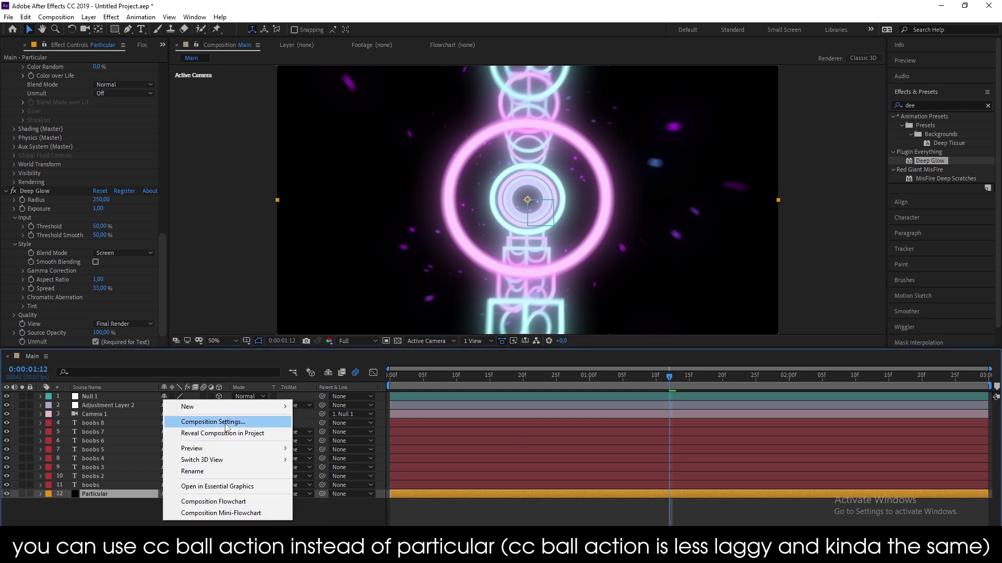
click(139, 405)
right_click(172, 524)
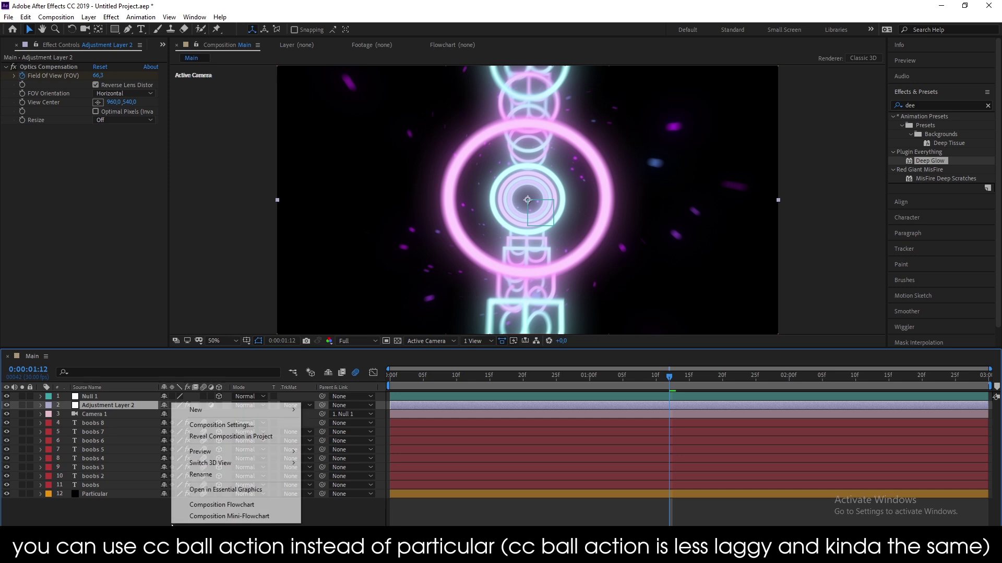
mouse_move(209, 409)
click(333, 494)
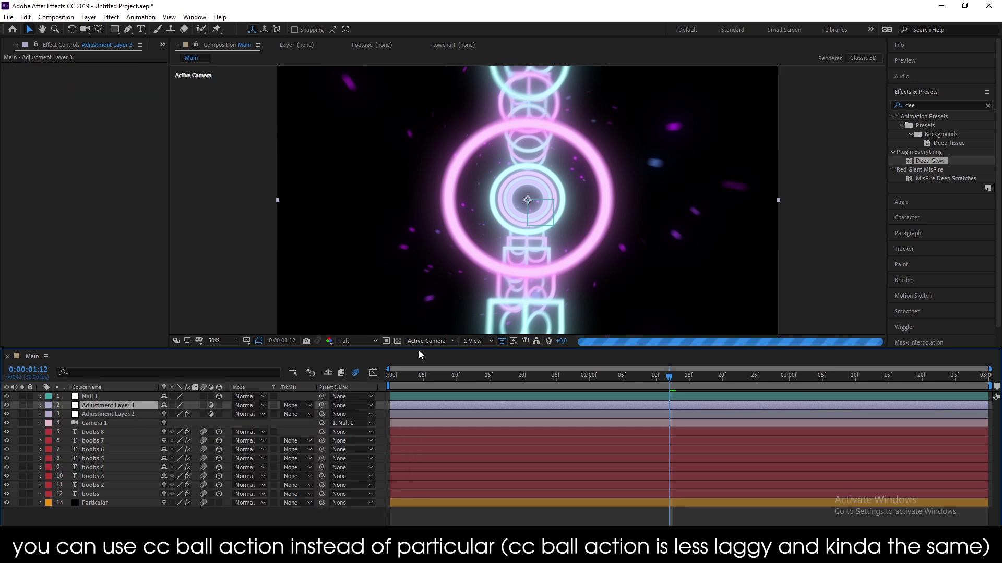
- Apply the Looks effect to the adjustment layer and open its Magic Bullet Looks editor
click(921, 106)
text(loo)
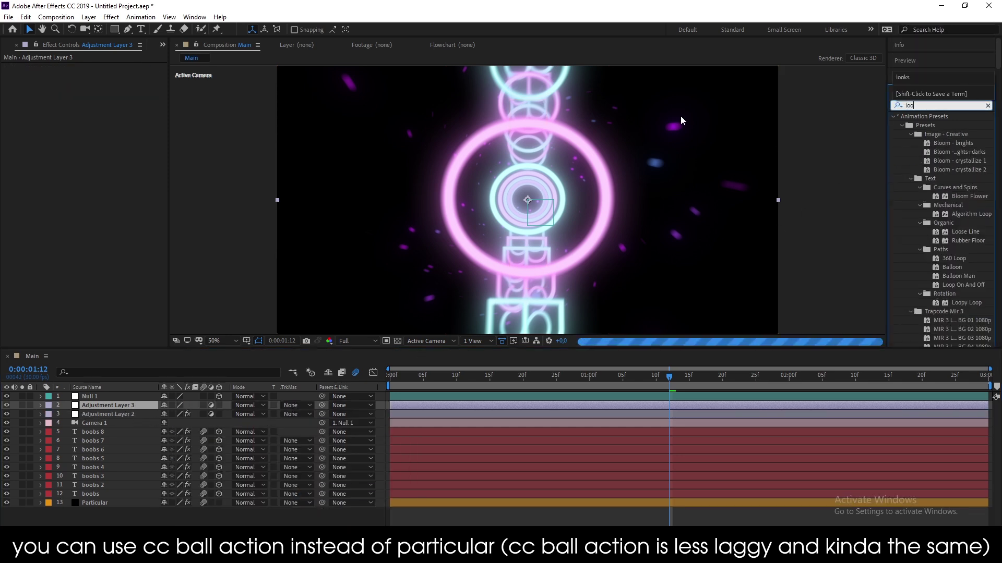
text(ks)
drag(933, 125, 62, 127)
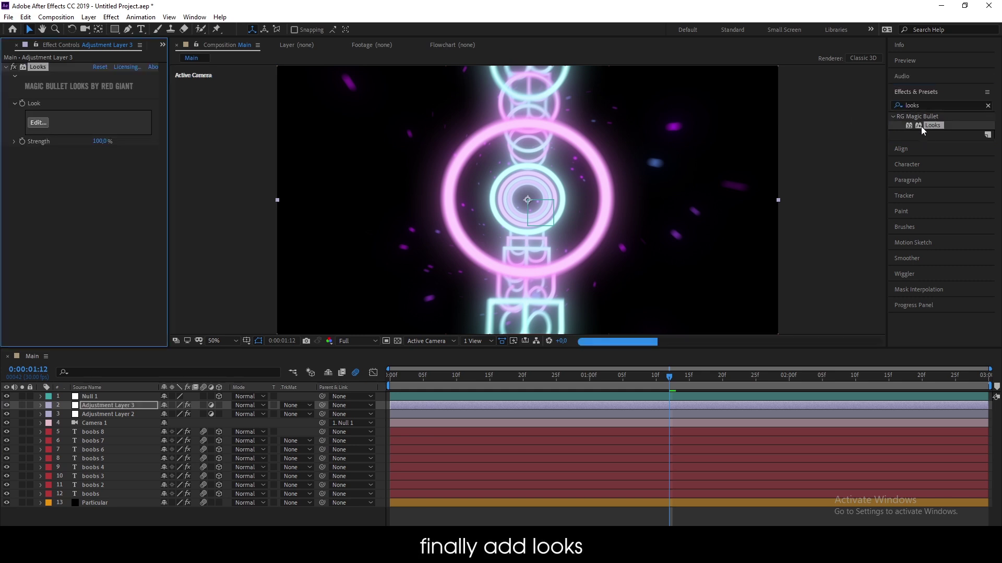
click(37, 123)
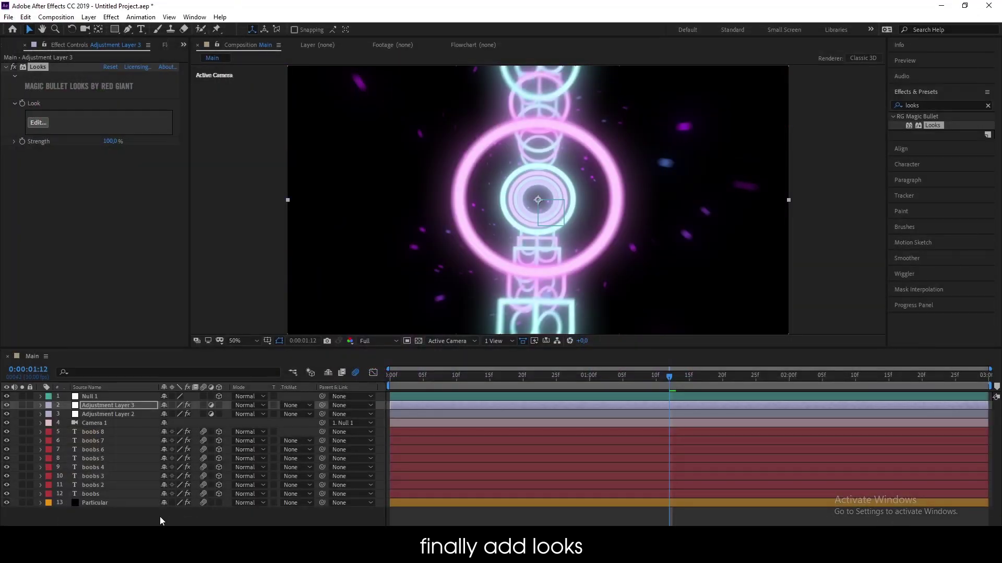
- Add a black solid at the bottom of the stack, then reopen Looks on Adjustment Layer 3
right_click(160, 517)
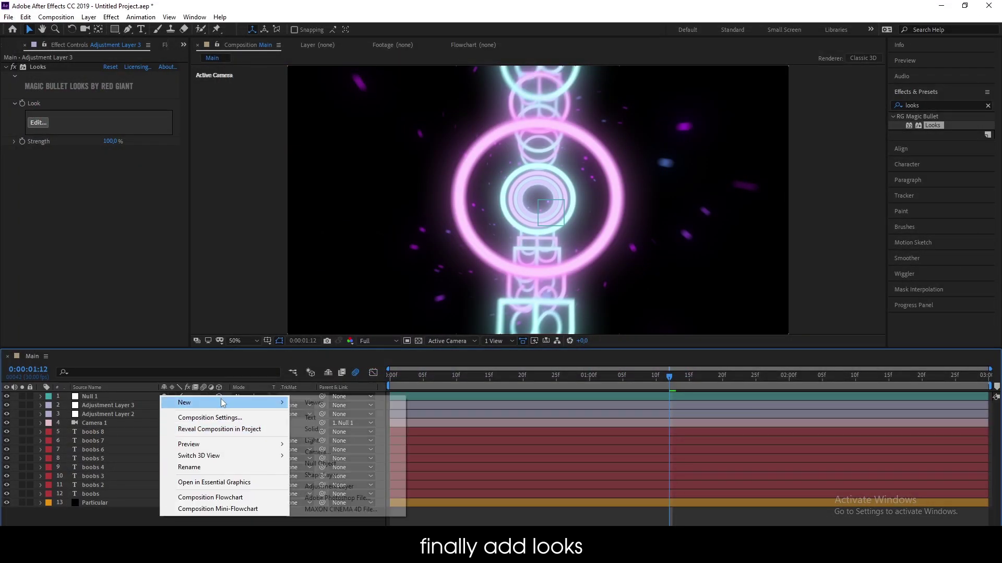
mouse_move(178, 400)
click(308, 430)
click(570, 350)
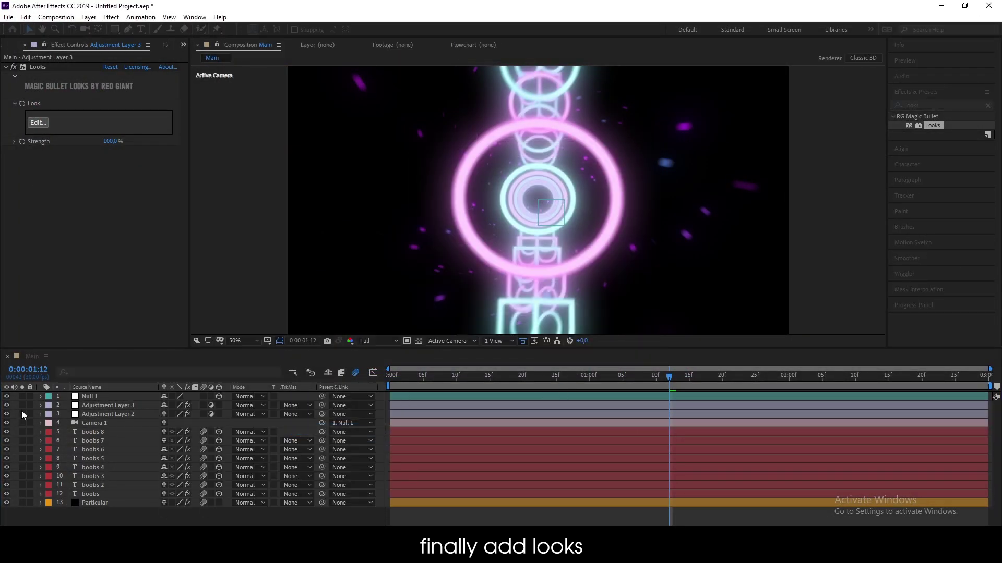
drag(96, 525, 96, 522)
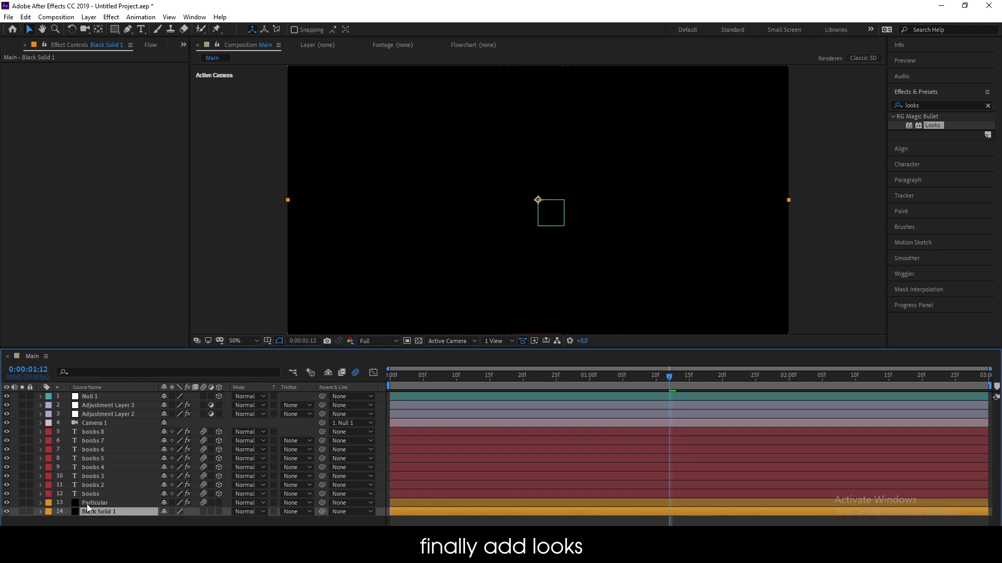
click(99, 406)
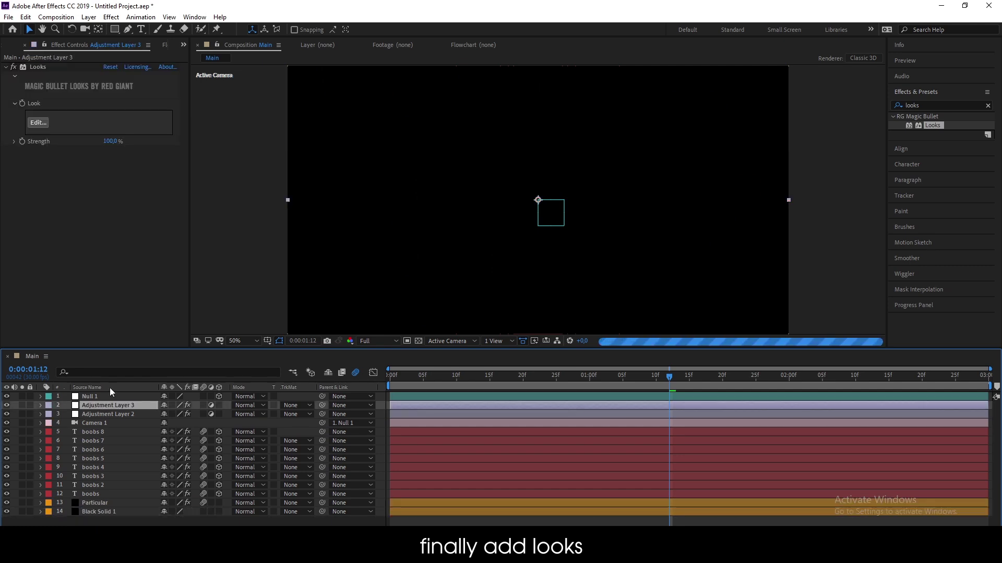
click(38, 124)
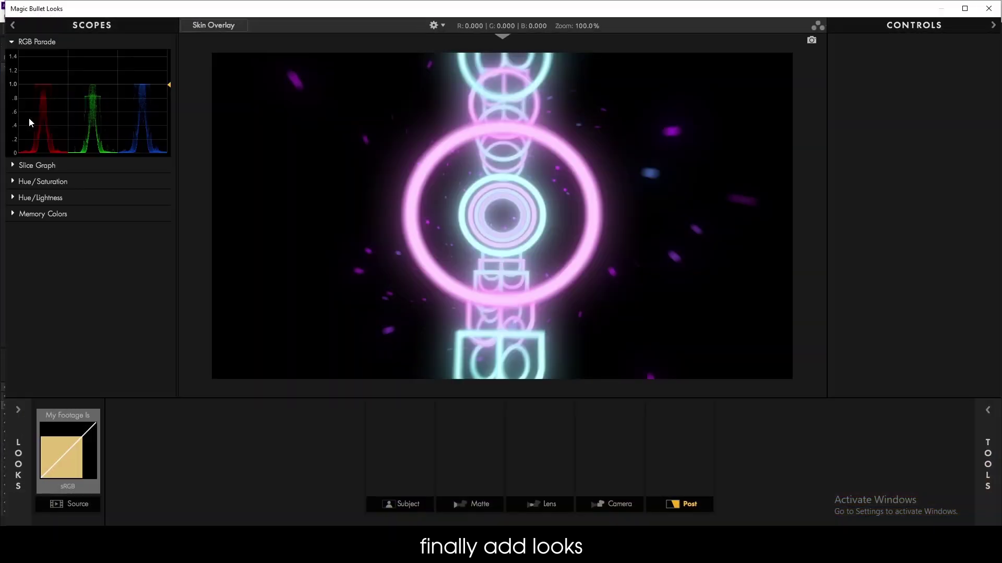
- Add the Edge Softness, Lens Distortion and Haze/Flare lens tools to the grade
click(440, 449)
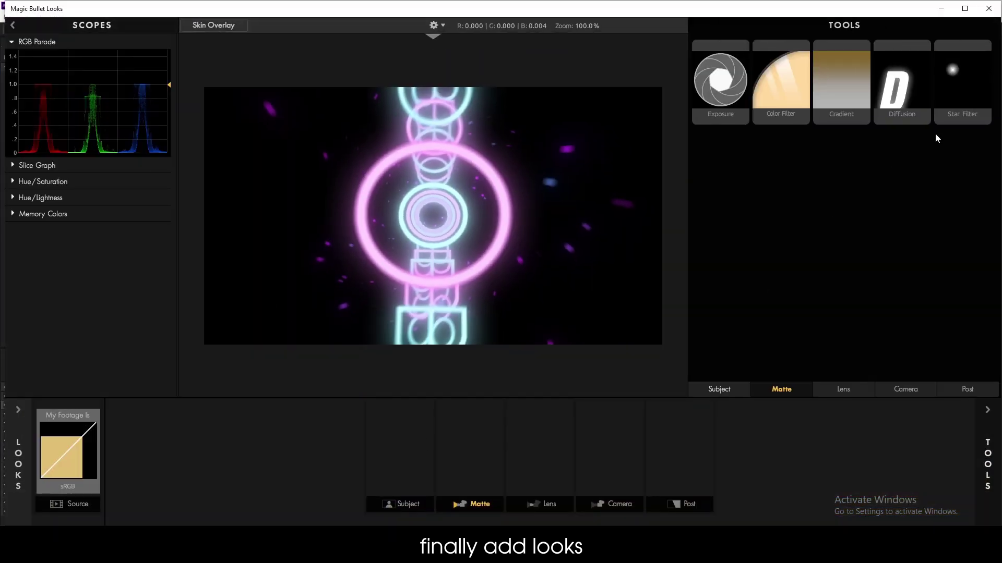
click(559, 459)
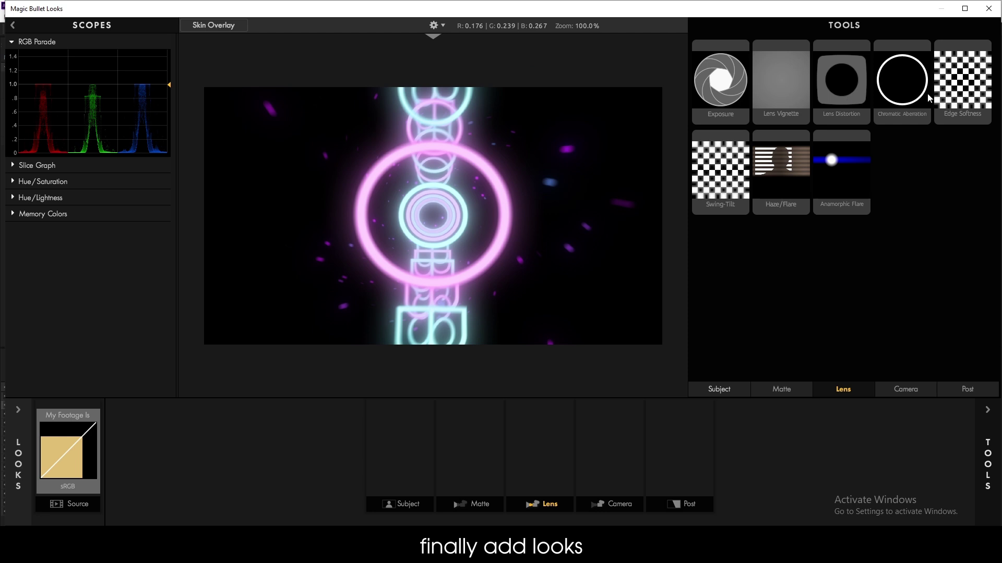
double_click(951, 99)
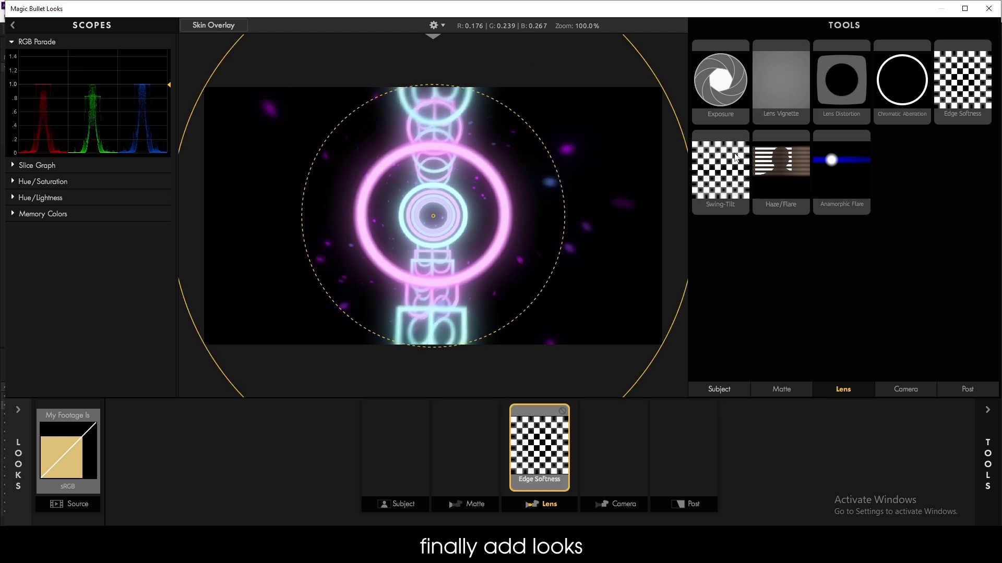
double_click(842, 96)
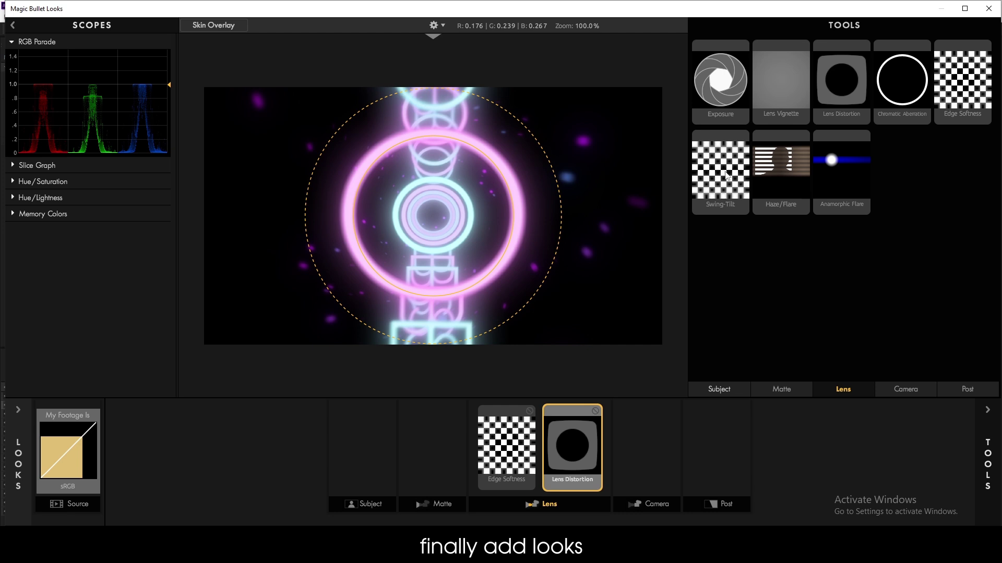
double_click(762, 173)
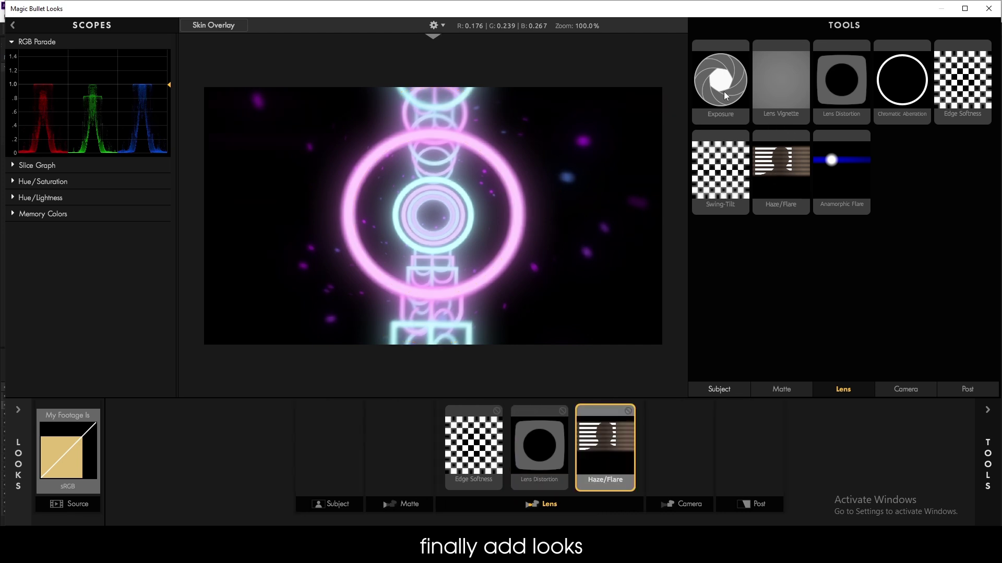
- Add a Diffusion tool with Highlights Only 92.20% and Glow lowered to 17.00%
click(396, 455)
double_click(907, 85)
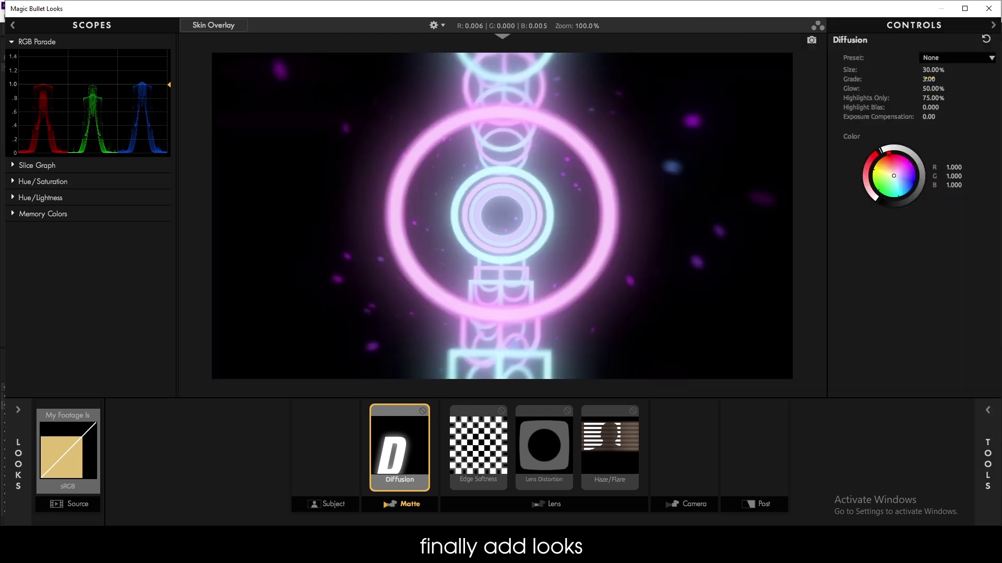
mouse_move(933, 98)
mouse_down()
mouse_move(955, 98)
mouse_move(918, 98)
mouse_up()
mouse_move(928, 88)
mouse_down()
mouse_move(908, 89)
mouse_move(939, 89)
mouse_move(907, 69)
mouse_up()
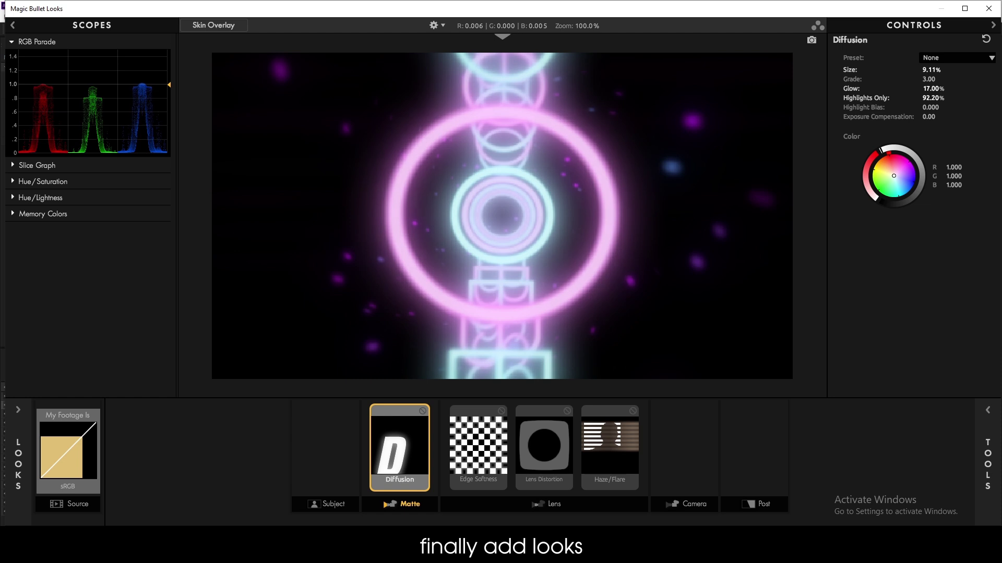
- Stretch Edge Softness into a wide ellipse (Aspect ~1.8) and set Lens Distortion to -26.4%
click(466, 462)
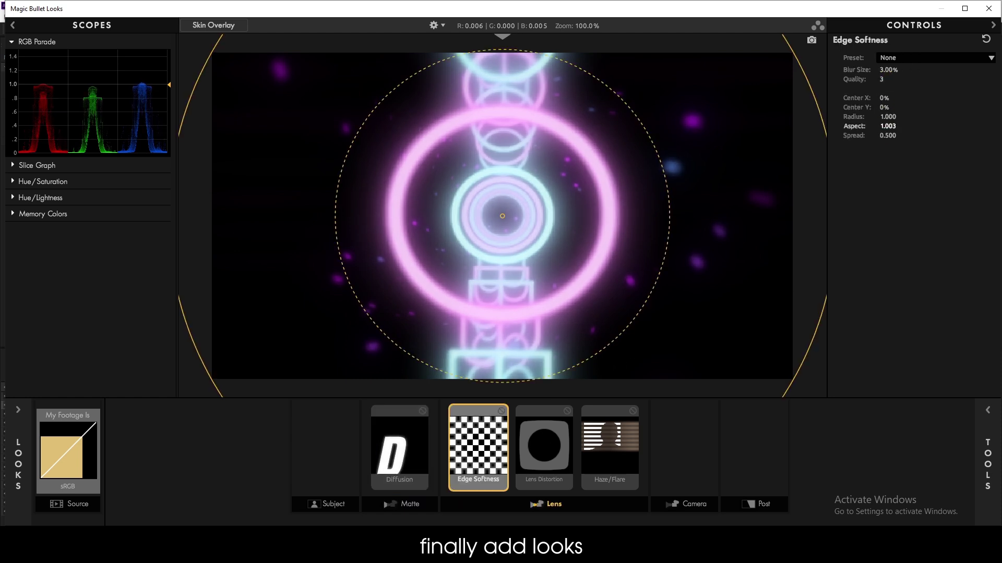
drag(888, 126, 854, 130)
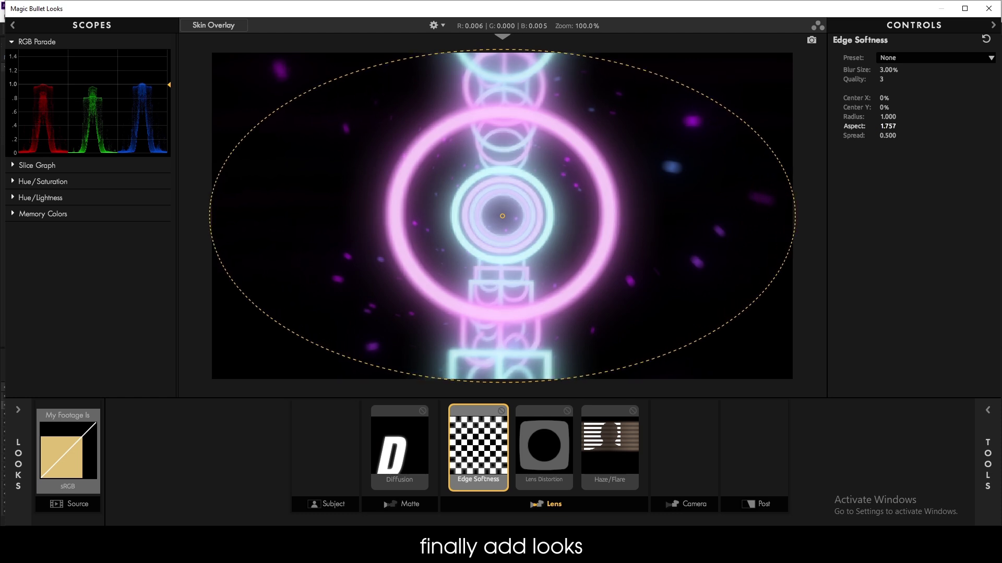
click(547, 470)
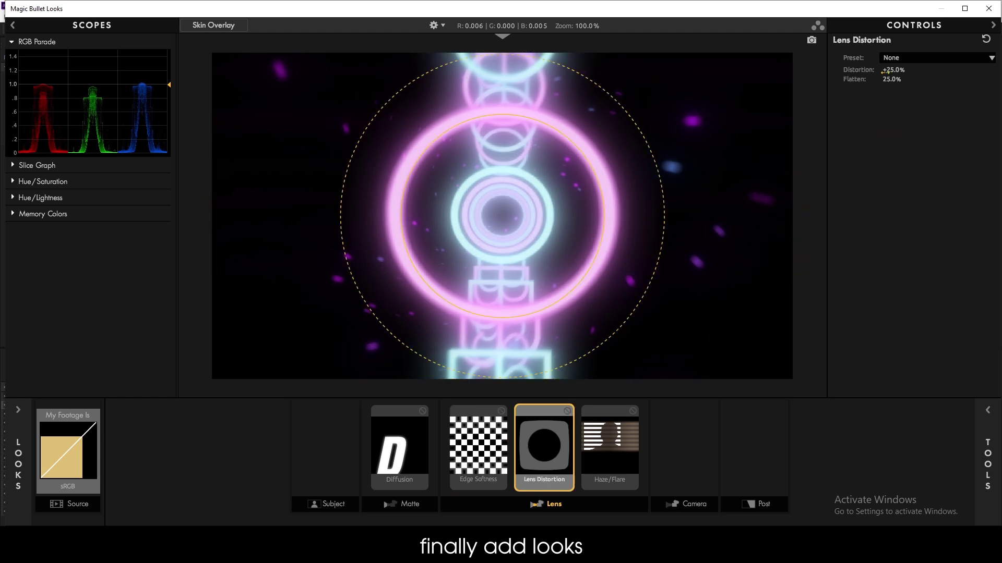
drag(886, 72, 856, 72)
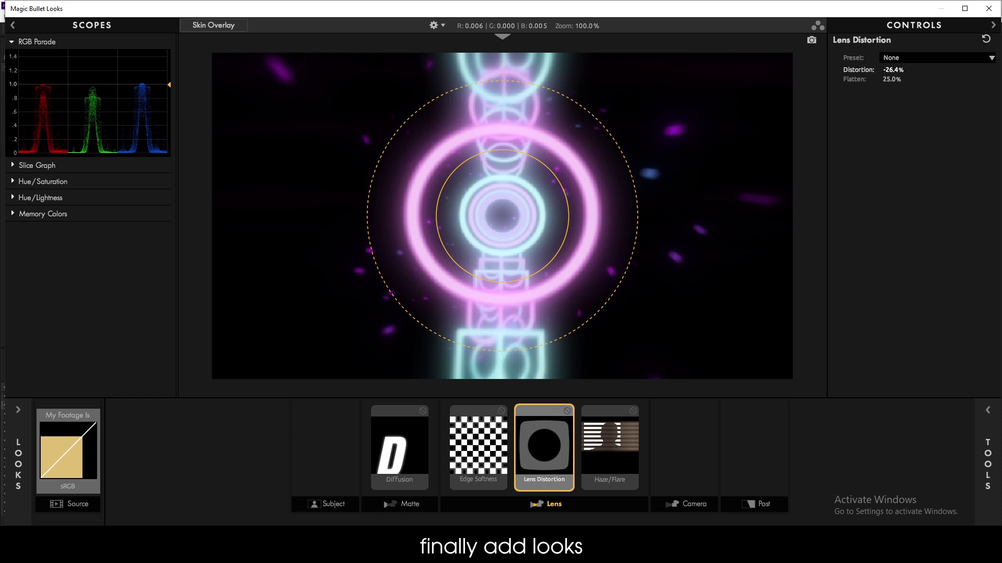
- Give Haze/Flare 100% spillage, a cool pale-blue tint and 0% softness, then apply the look
click(636, 420)
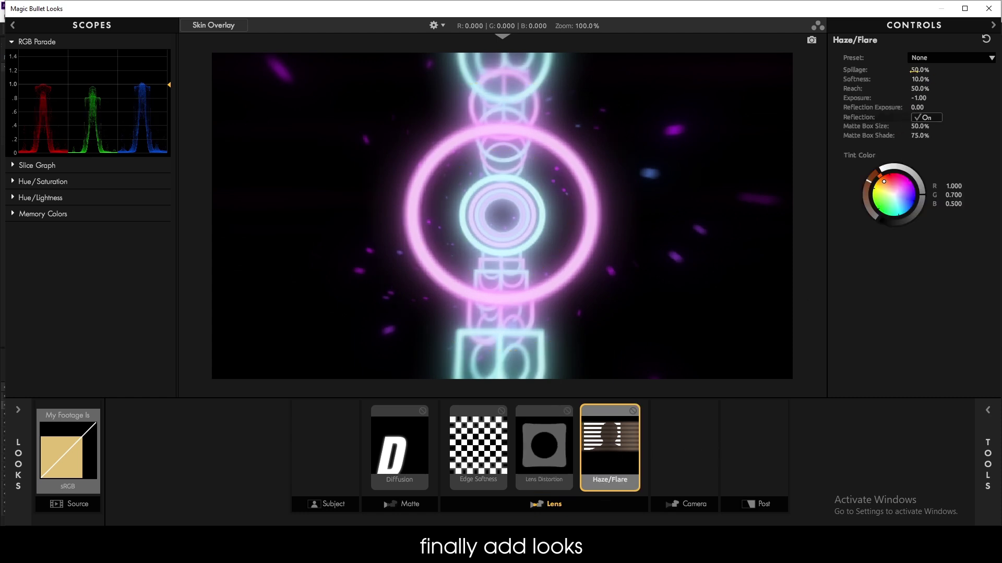
drag(912, 70, 940, 70)
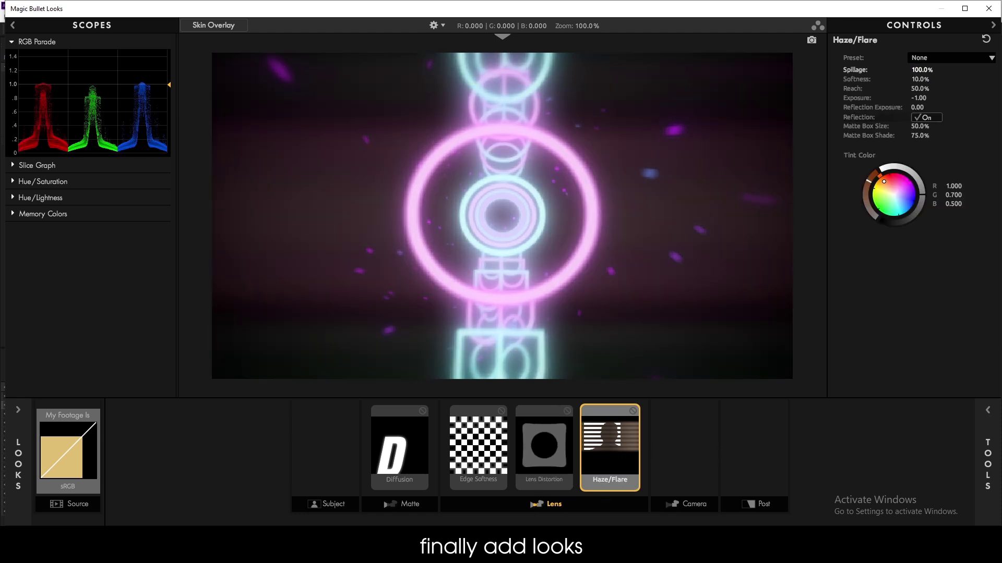
mouse_move(884, 181)
mouse_down()
mouse_move(897, 206)
mouse_move(887, 194)
mouse_up()
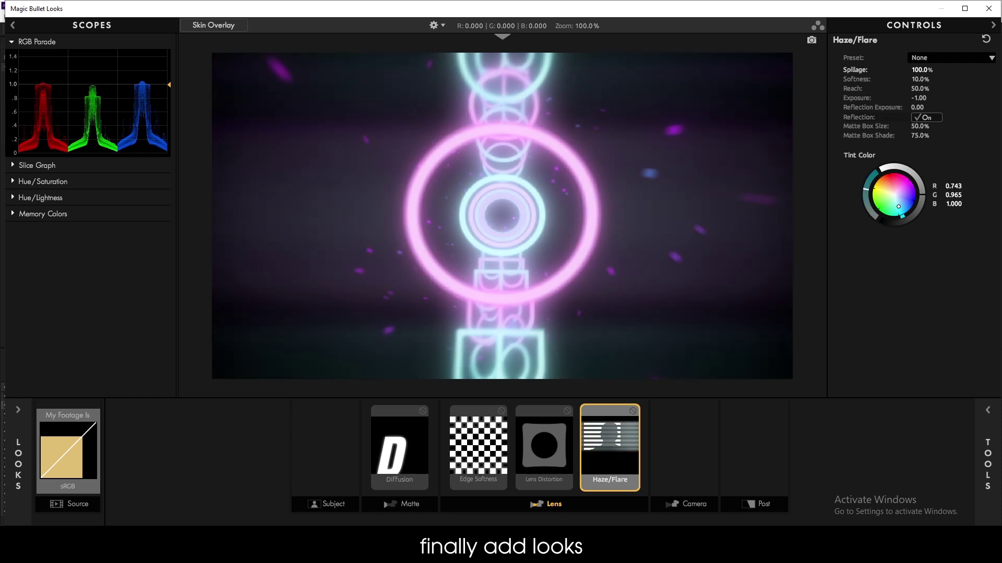
mouse_move(918, 79)
mouse_down()
mouse_move(920, 89)
mouse_move(939, 89)
mouse_move(901, 107)
mouse_move(885, 98)
mouse_move(930, 98)
mouse_move(908, 126)
mouse_move(932, 126)
mouse_move(908, 126)
mouse_move(907, 135)
mouse_up()
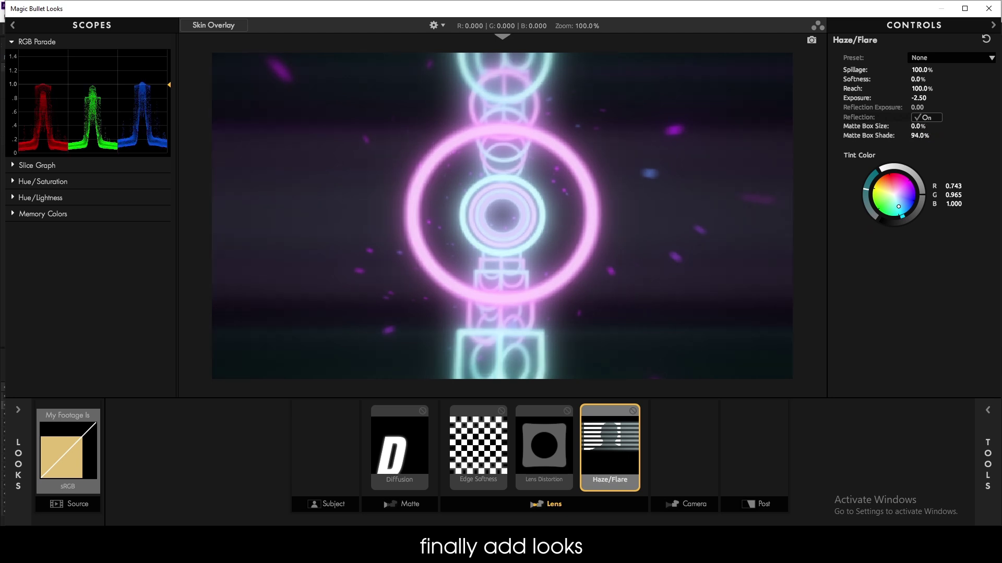
click(478, 446)
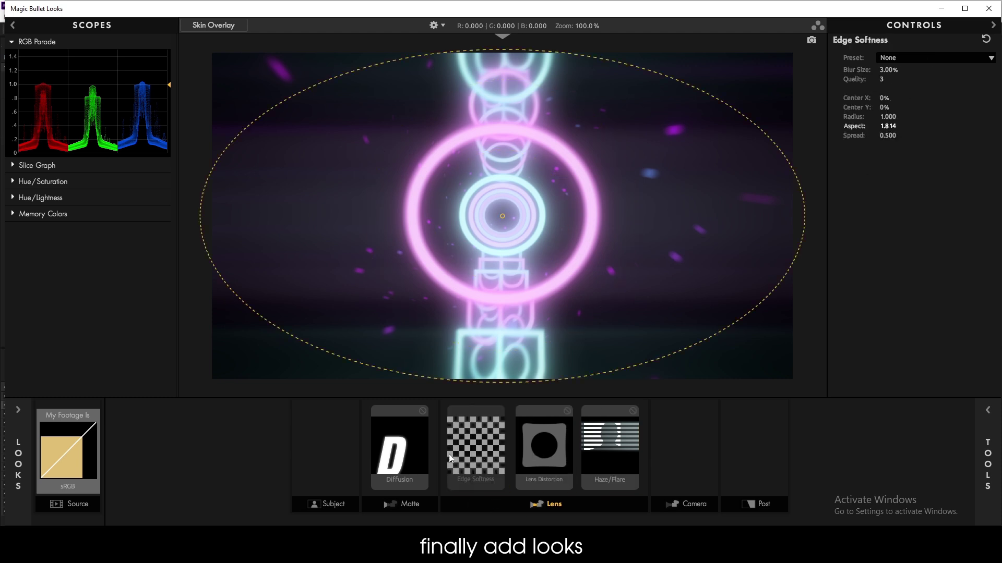
click(902, 512)
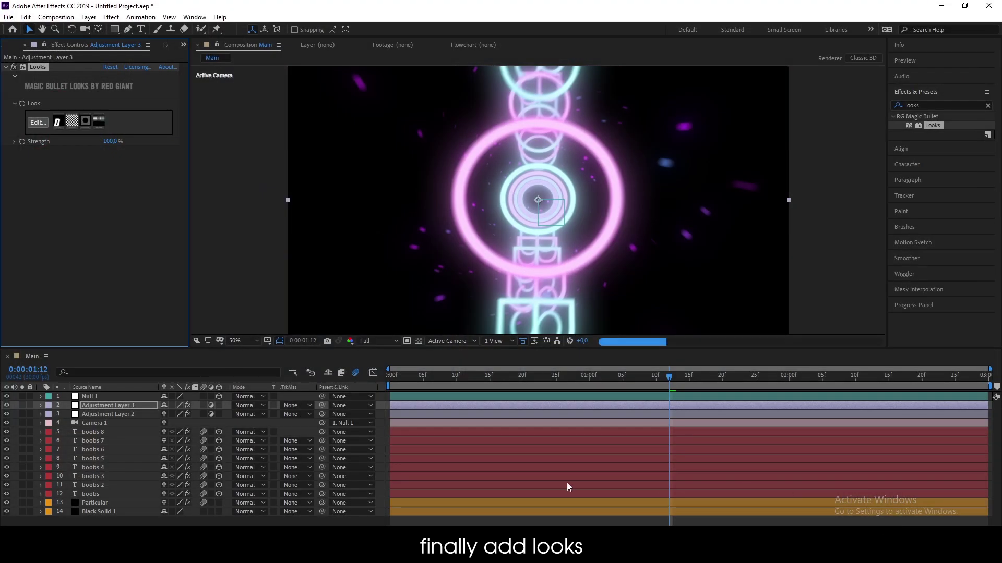
- Import Vinatge Dirt (10).png into the project and return to the Main composition
click(78, 520)
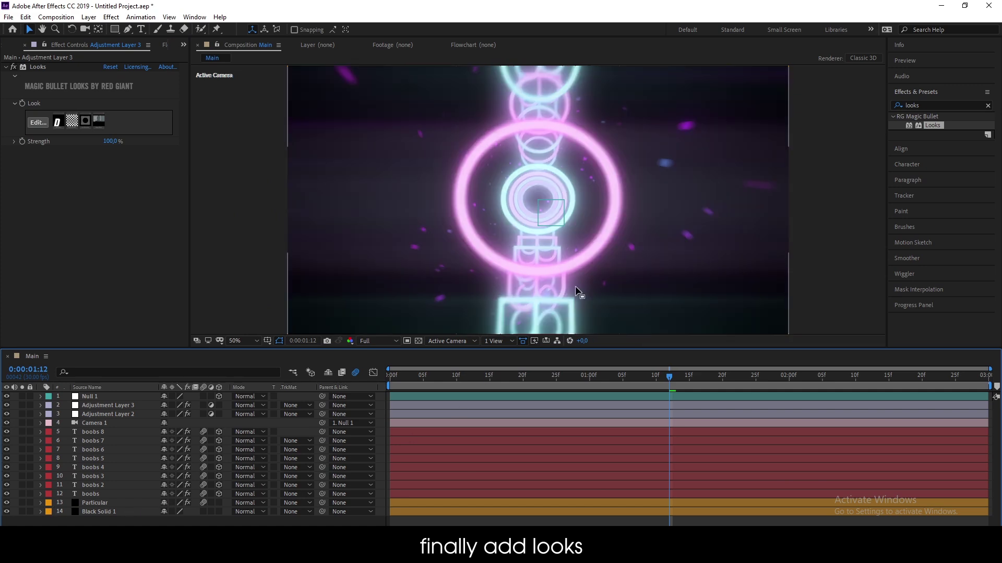
click(7, 46)
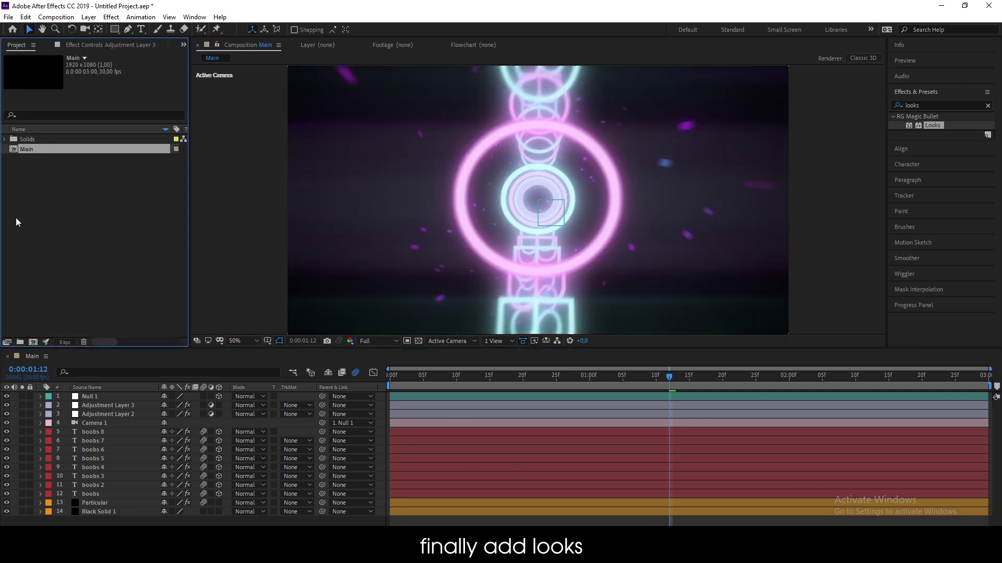
double_click(45, 231)
click(143, 261)
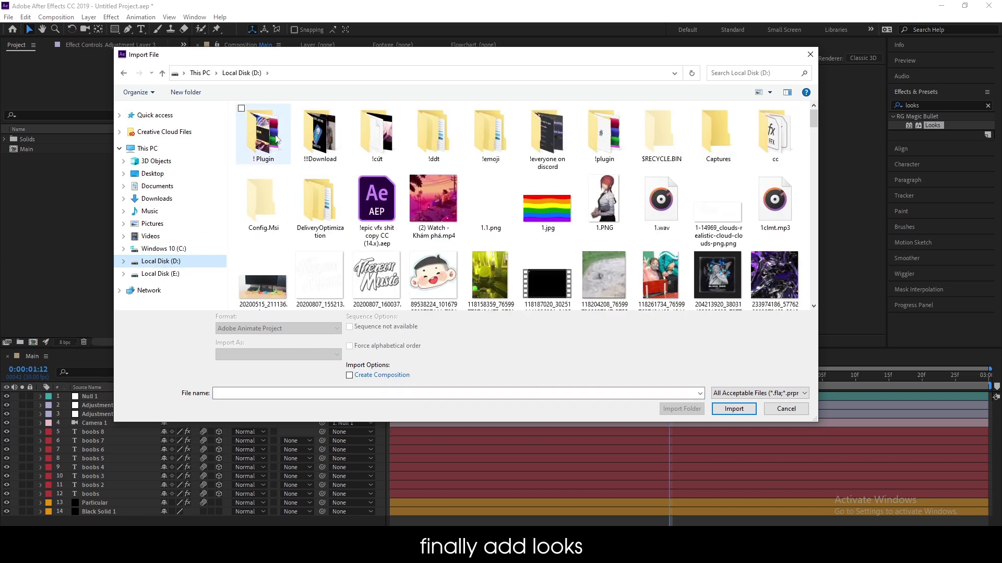
drag(295, 56, 730, 171)
key(Escape)
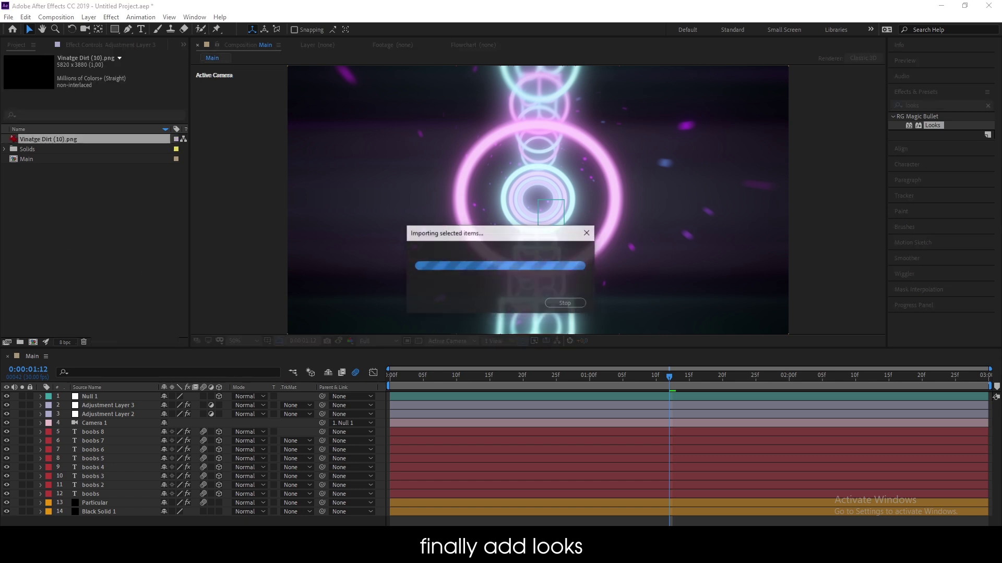
double_click(46, 139)
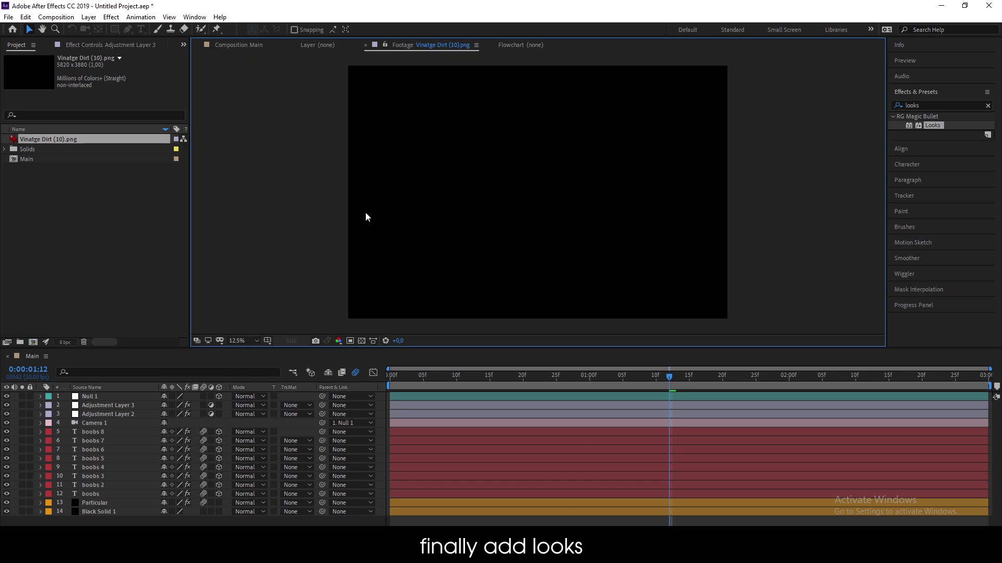
click(249, 45)
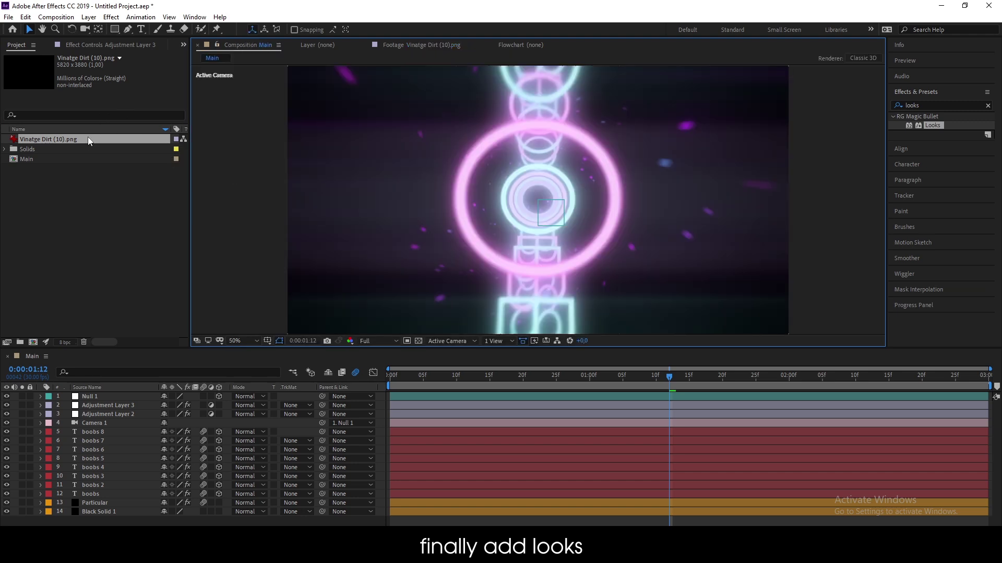
- Replace the dirt image with Vinatge dust (16).jpg as the Main comp's top layer
drag(87, 138, 111, 399)
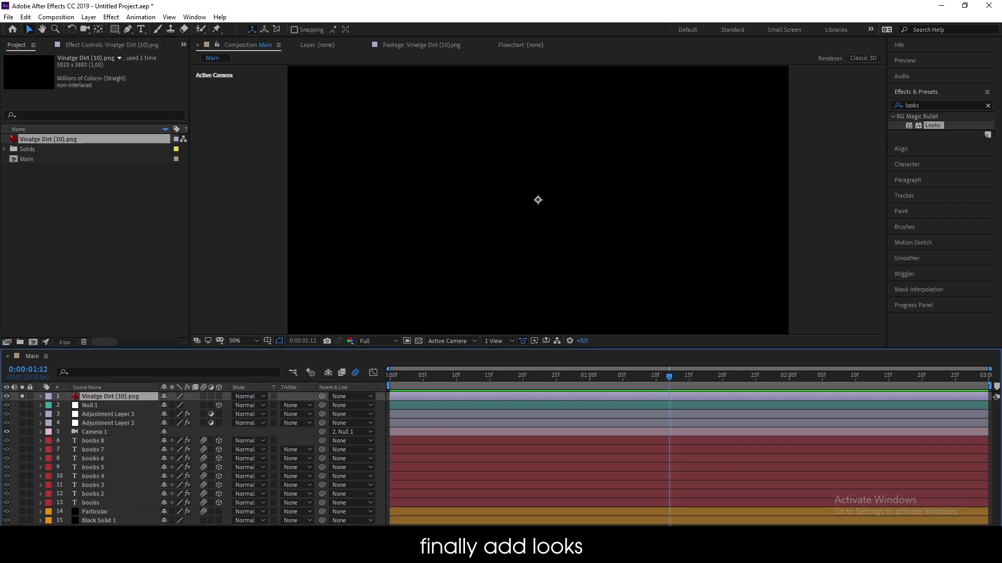
key(ctrl+z)
key(ctrl+z)
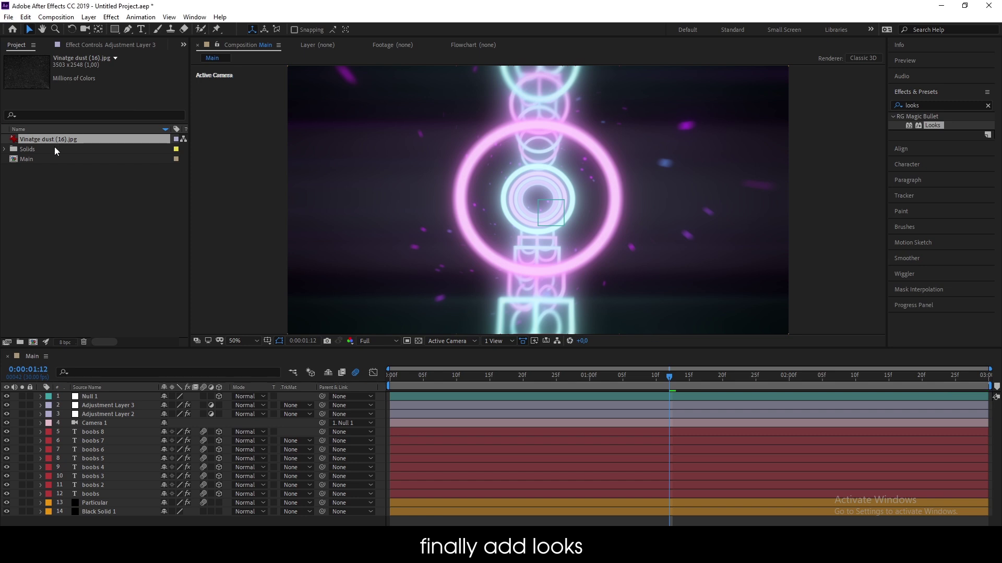
drag(52, 139, 104, 395)
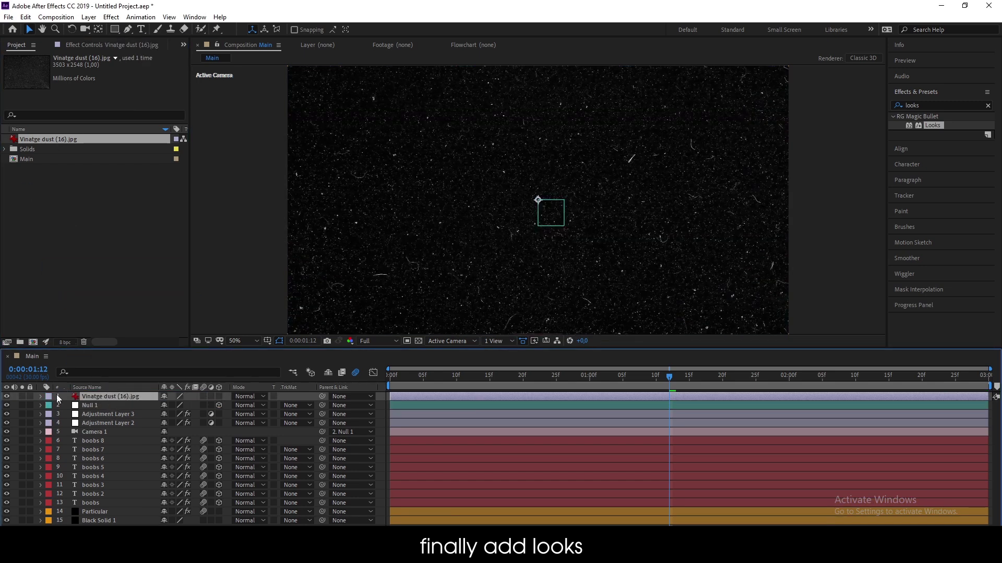
- Scale the Vinatge dust layer down to 58%
key(ctrl+shift+a)
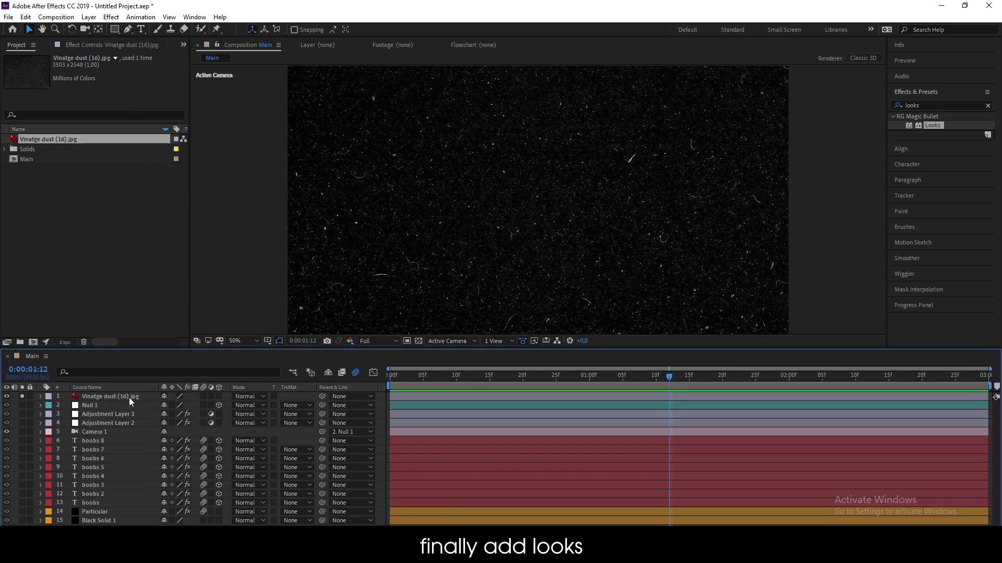
key(s)
click(129, 397)
key(ctrl+a)
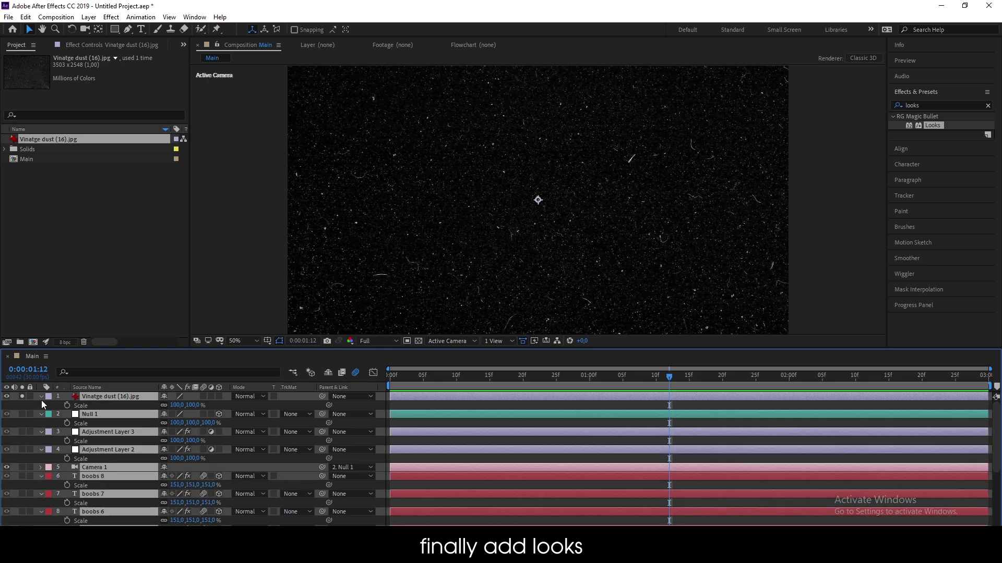
key(s)
click(173, 398)
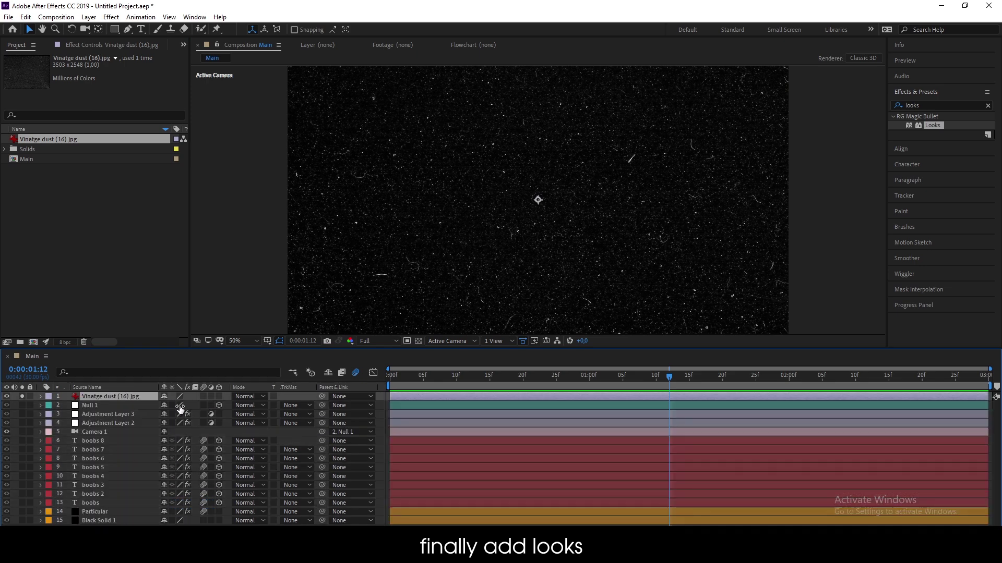
key(s)
drag(162, 405, 152, 406)
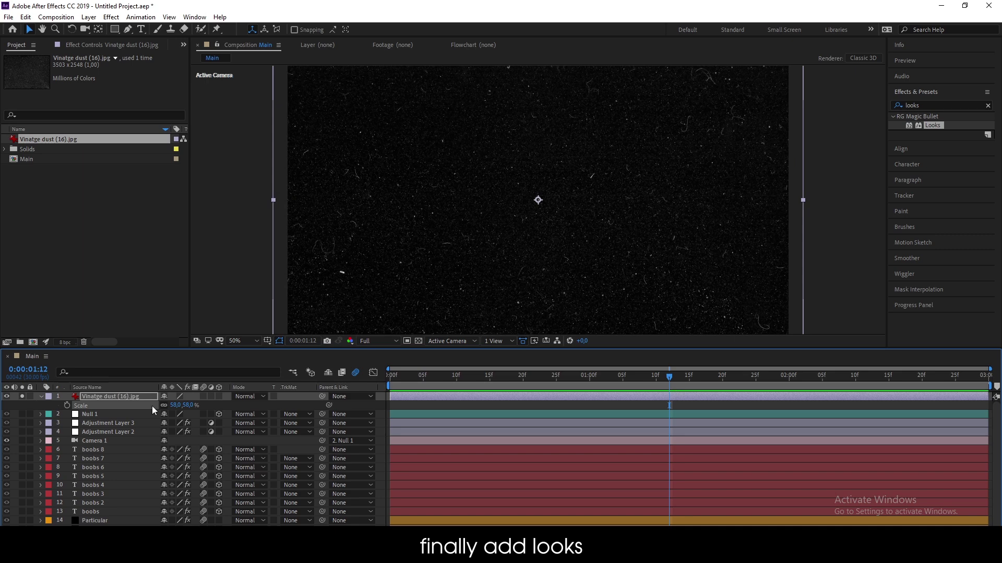
click(115, 30)
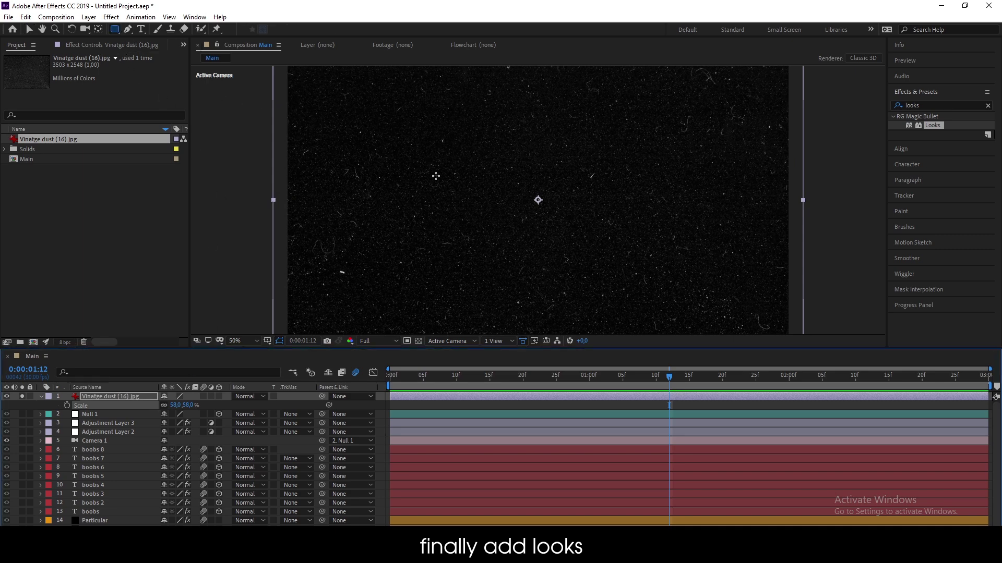
- Draw an inverted elliptical mask on the dust layer with 517 px feather and 50 px expansion
drag(538, 200, 766, 327)
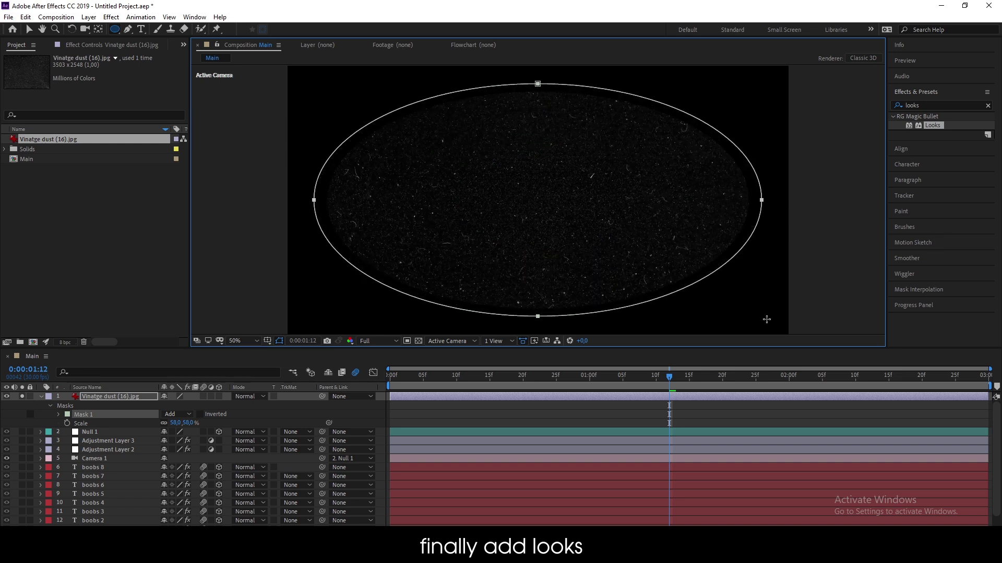
click(200, 414)
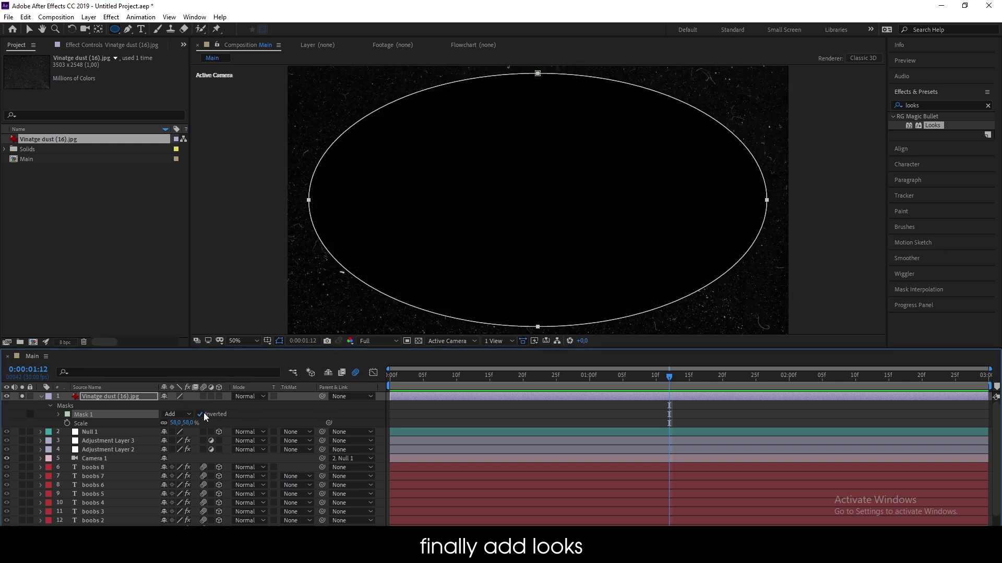
click(58, 414)
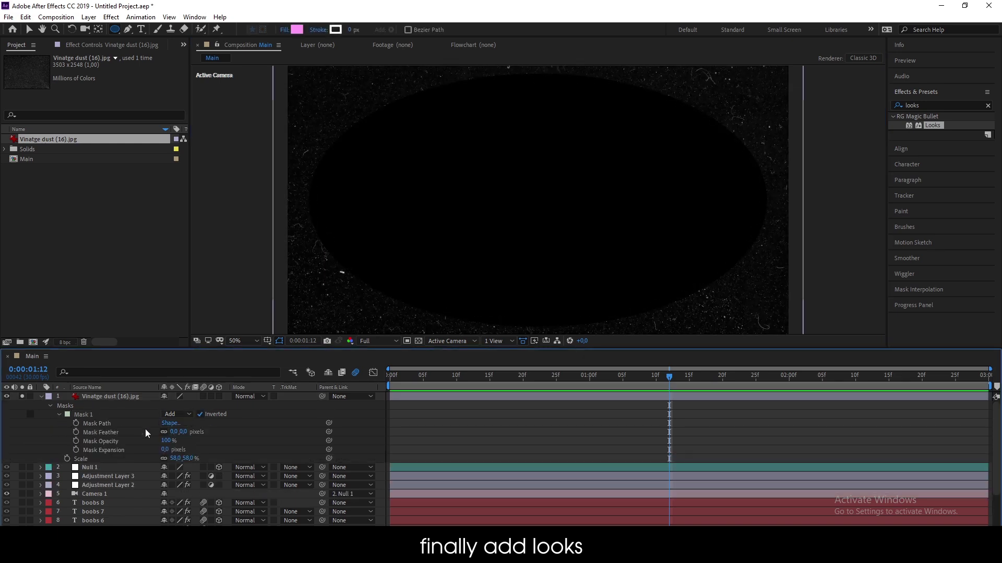
drag(176, 432, 349, 432)
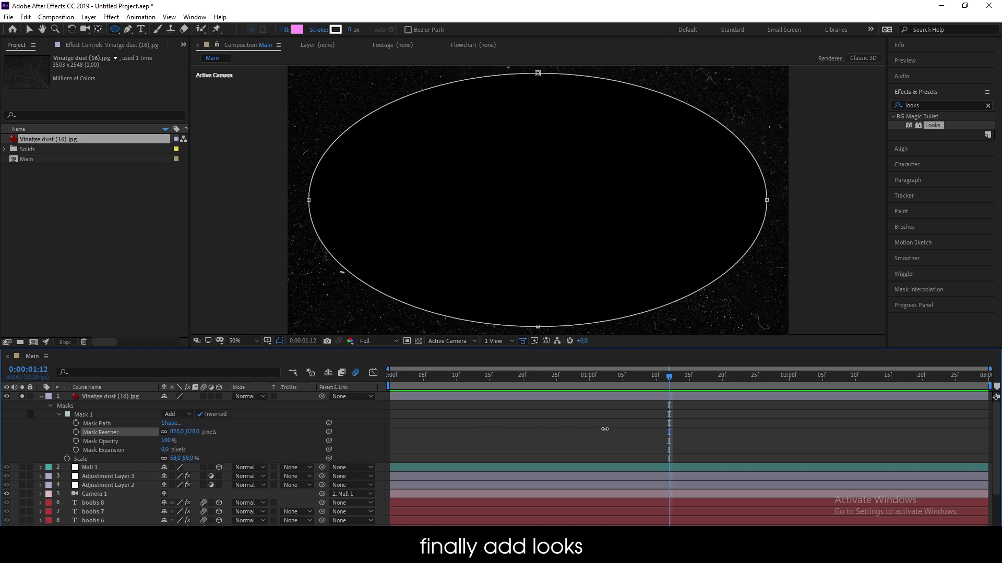
drag(570, 429, 608, 429)
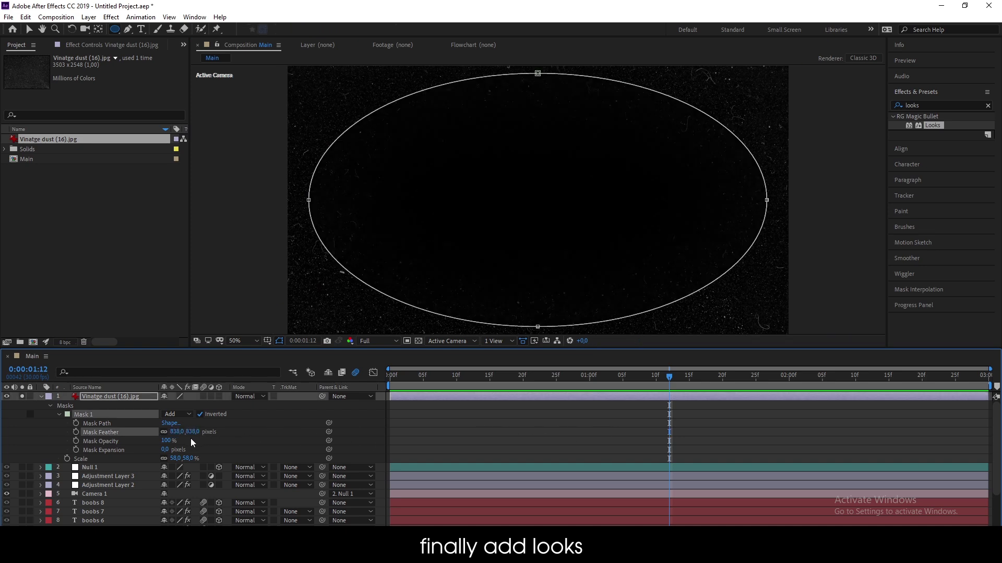
drag(190, 439, 58, 428)
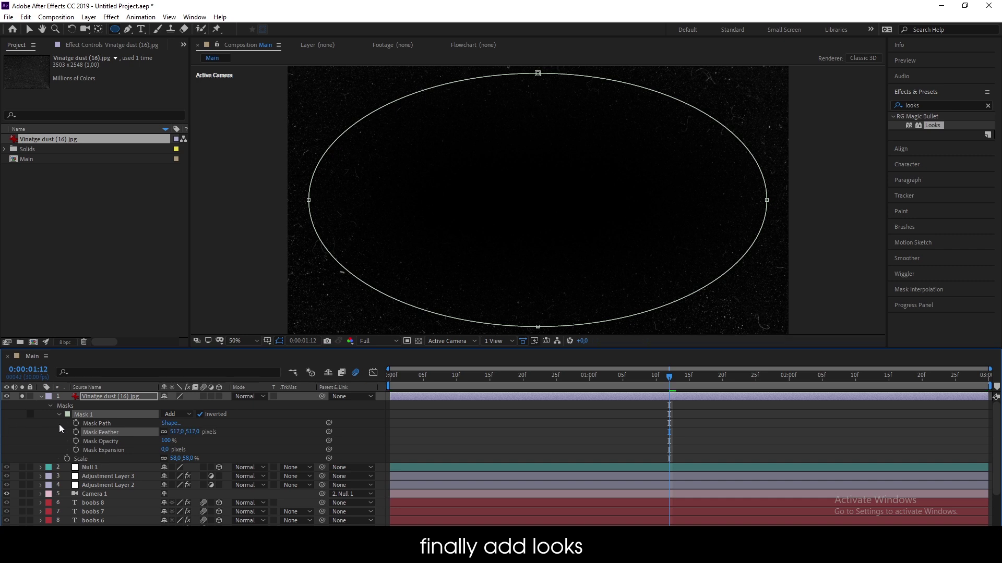
mouse_move(165, 450)
mouse_down()
mouse_move(139, 453)
mouse_move(194, 457)
mouse_up()
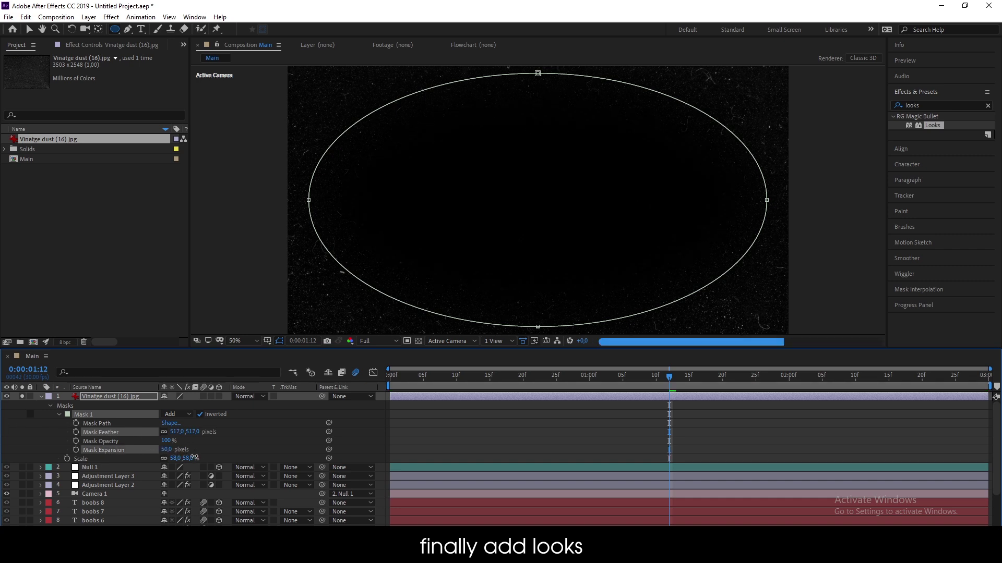
click(361, 451)
- Apply the Curves effect to the dust layer and shape its RGB curve into an S-curve
click(945, 105)
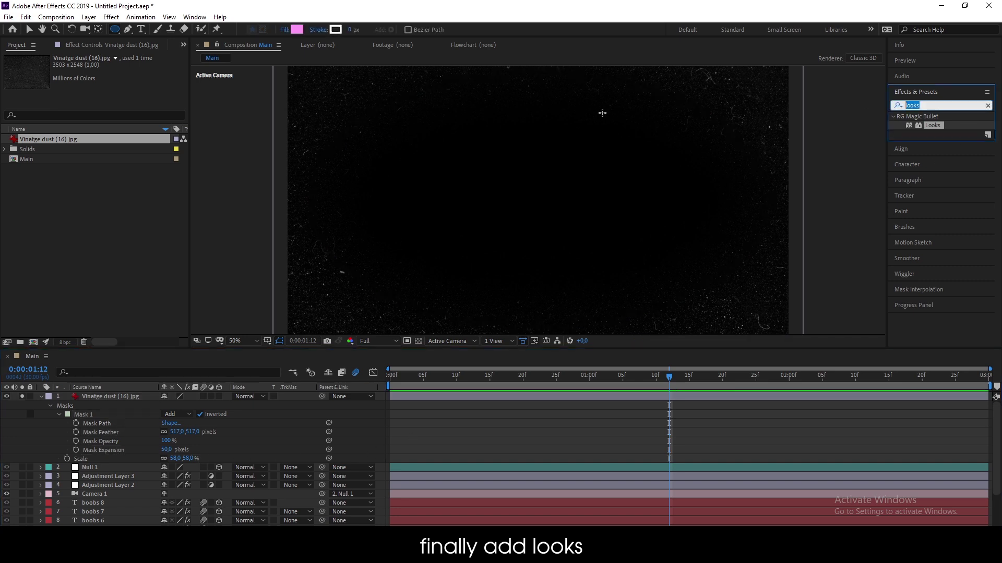
text(curves)
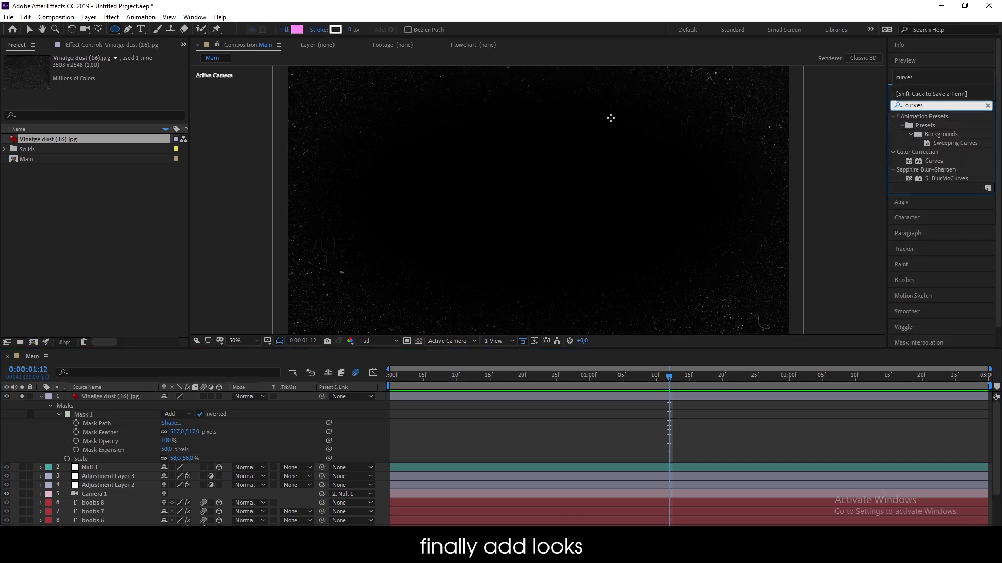
drag(934, 161, 134, 399)
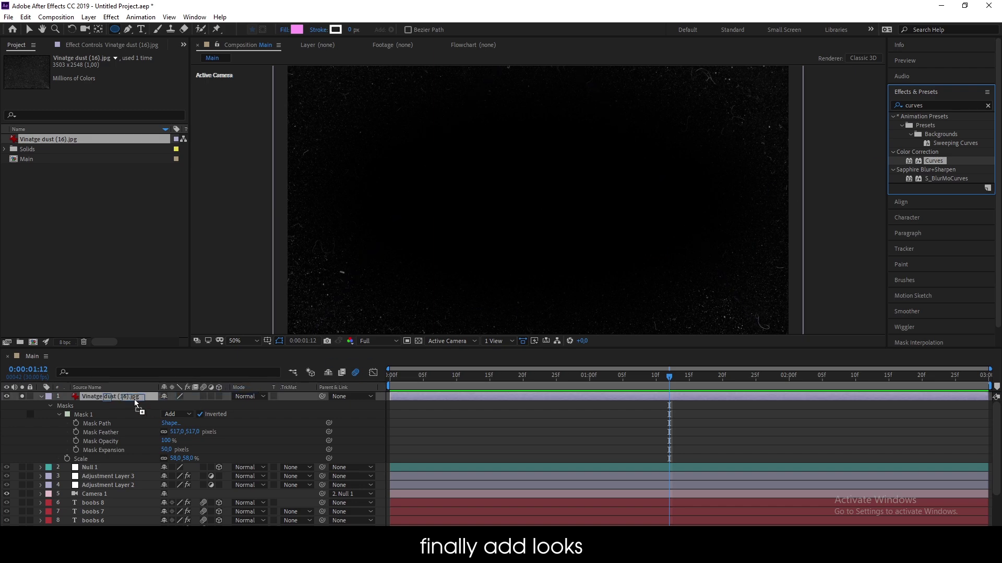
key(v)
drag(55, 208, 42, 203)
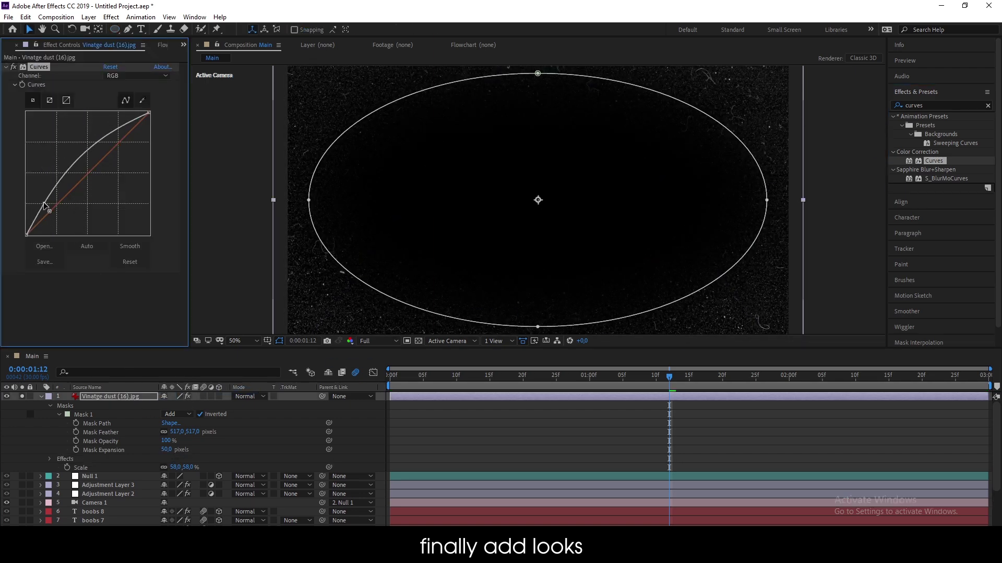
drag(114, 125, 131, 141)
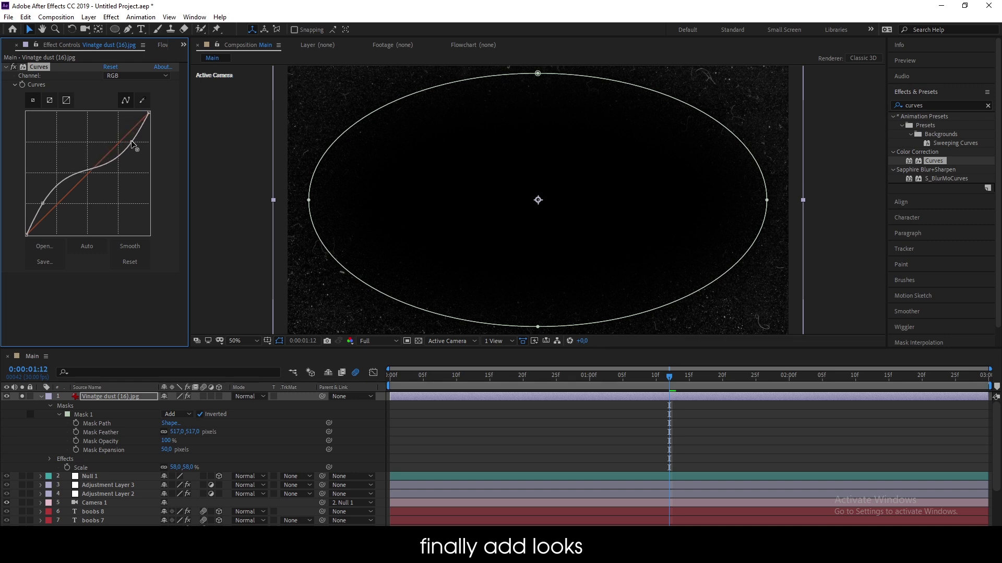
click(935, 106)
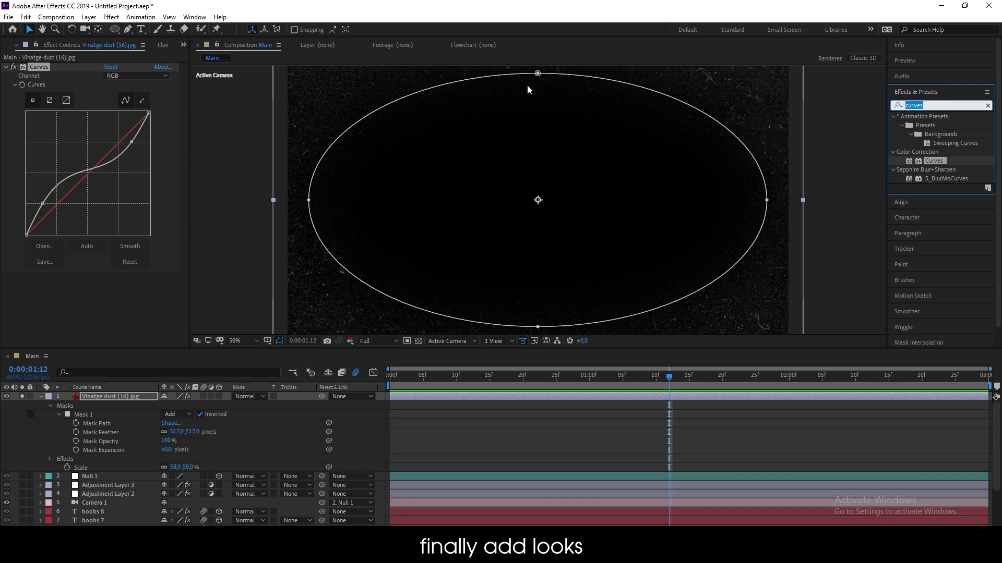
- Set the dust layer's blending mode to Screen
click(149, 291)
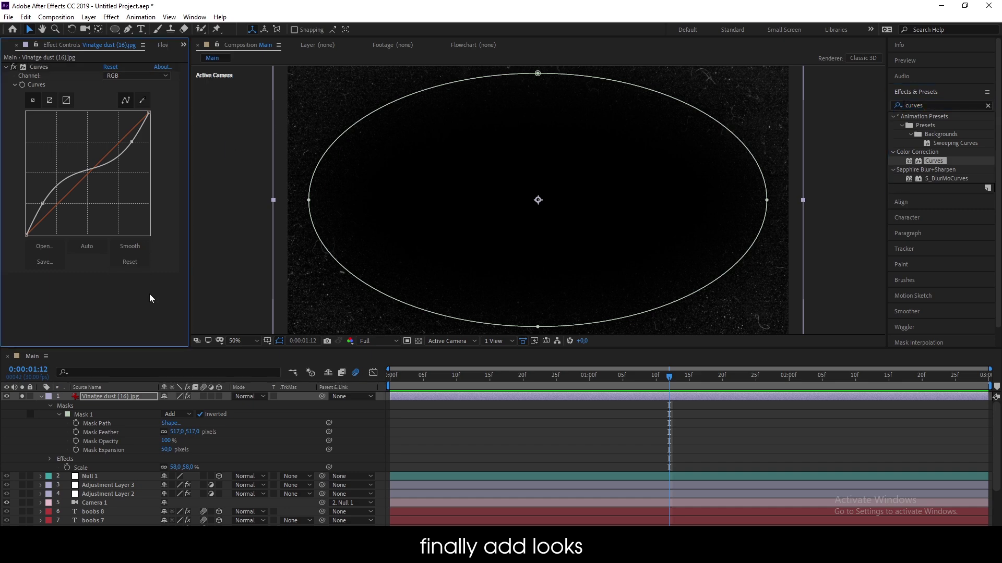
click(248, 398)
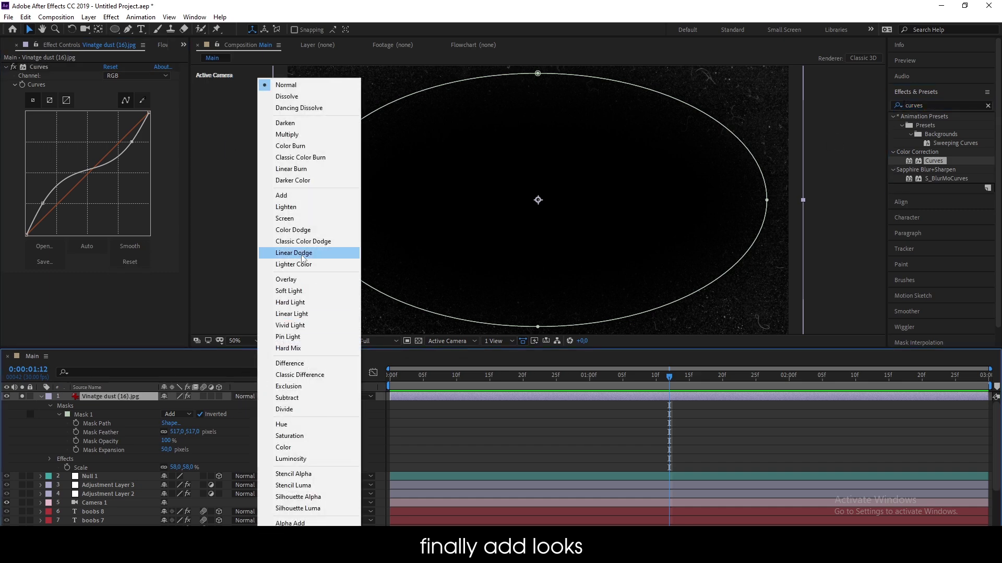
click(300, 222)
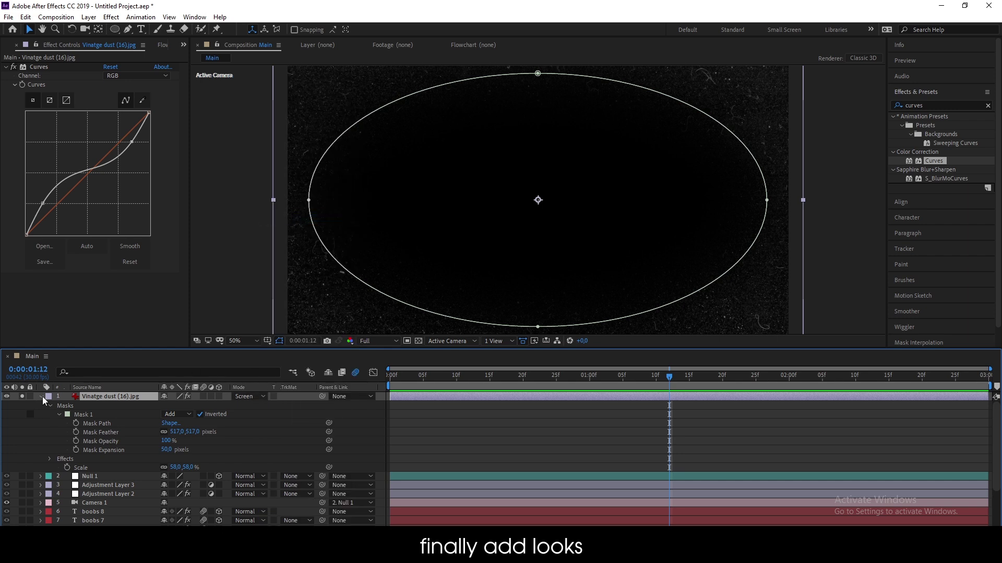
click(42, 397)
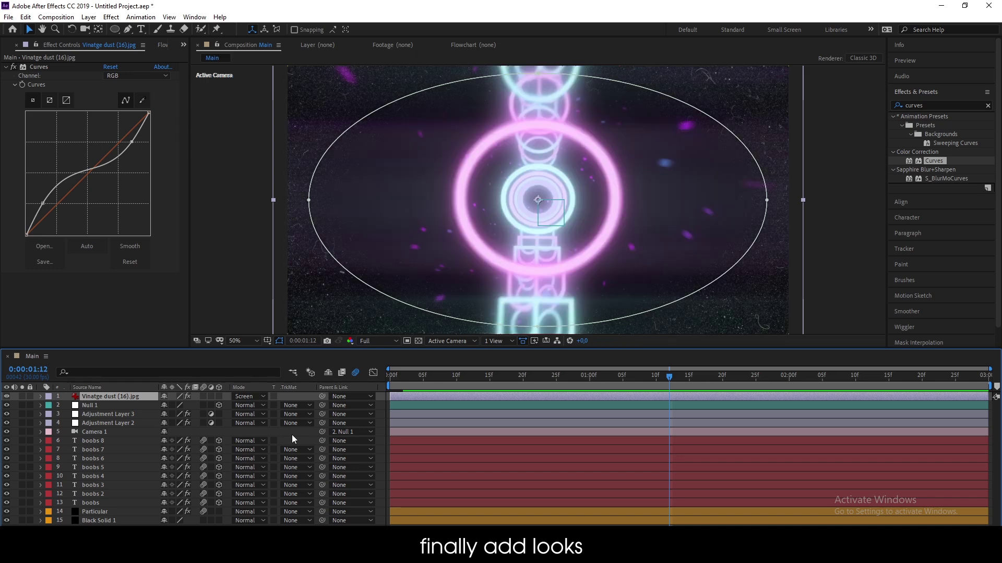
key(ctrl+shift+a)
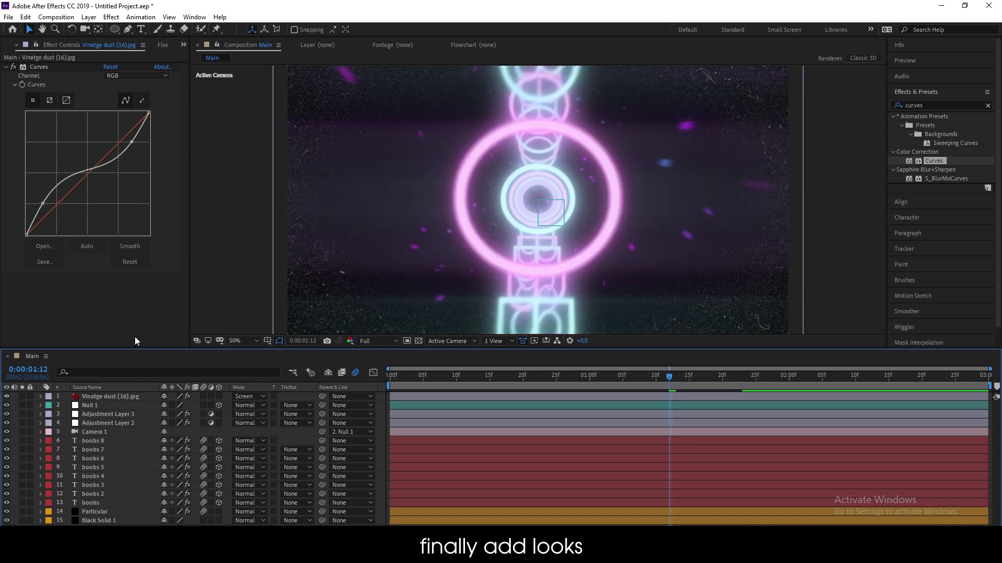
- Try Soft Light and Overlay blending on the dust, then return it to Screen
click(256, 397)
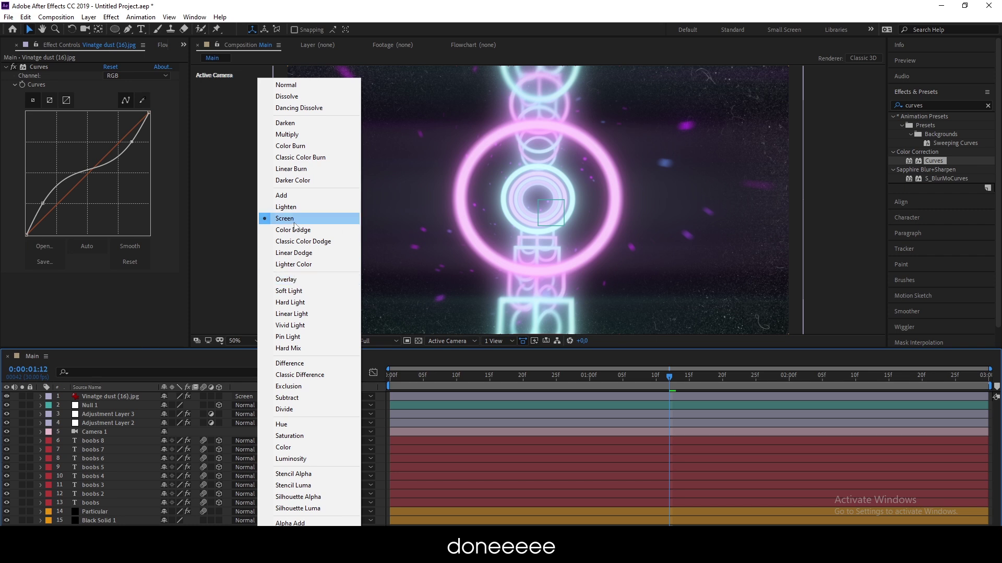
click(296, 294)
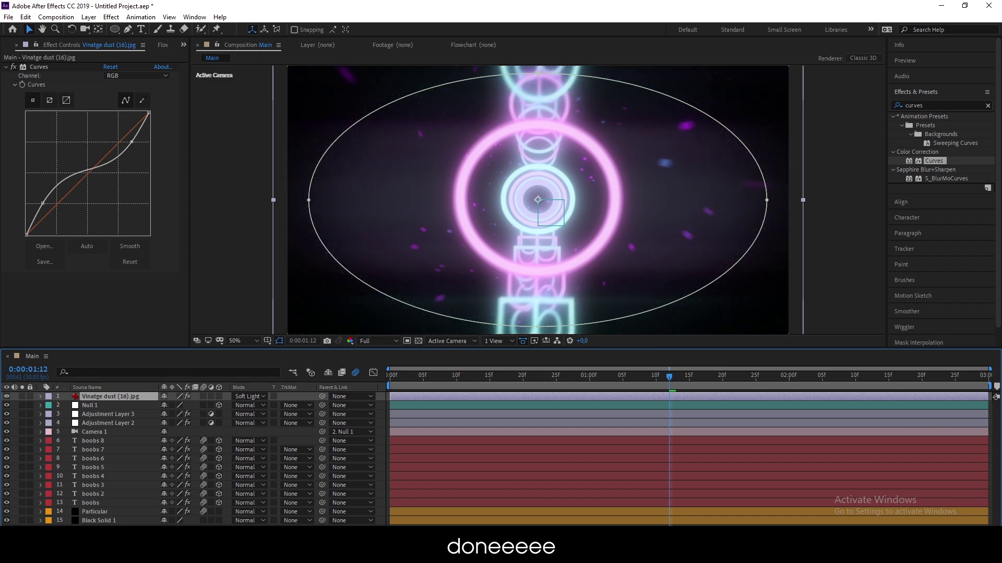
click(253, 398)
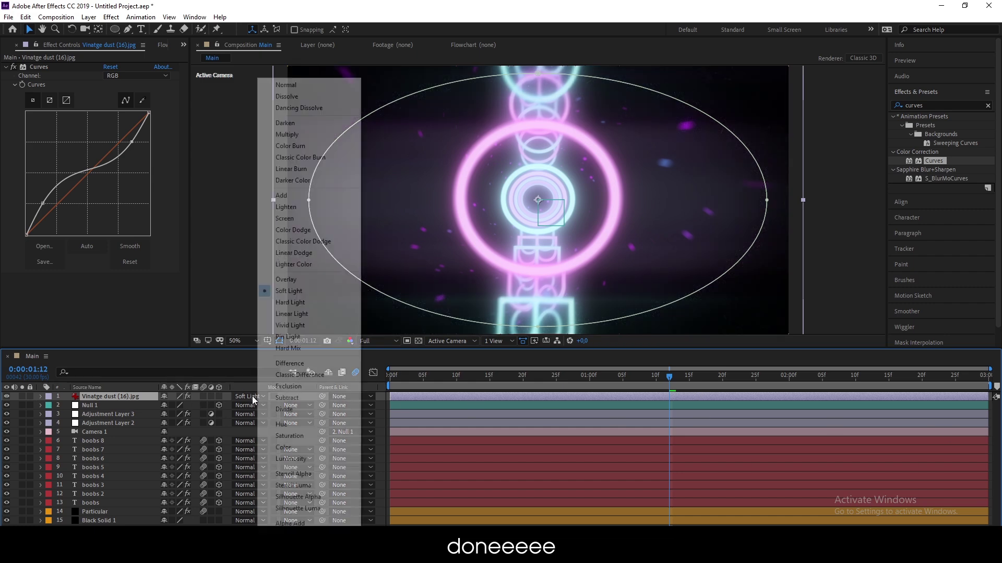
click(284, 281)
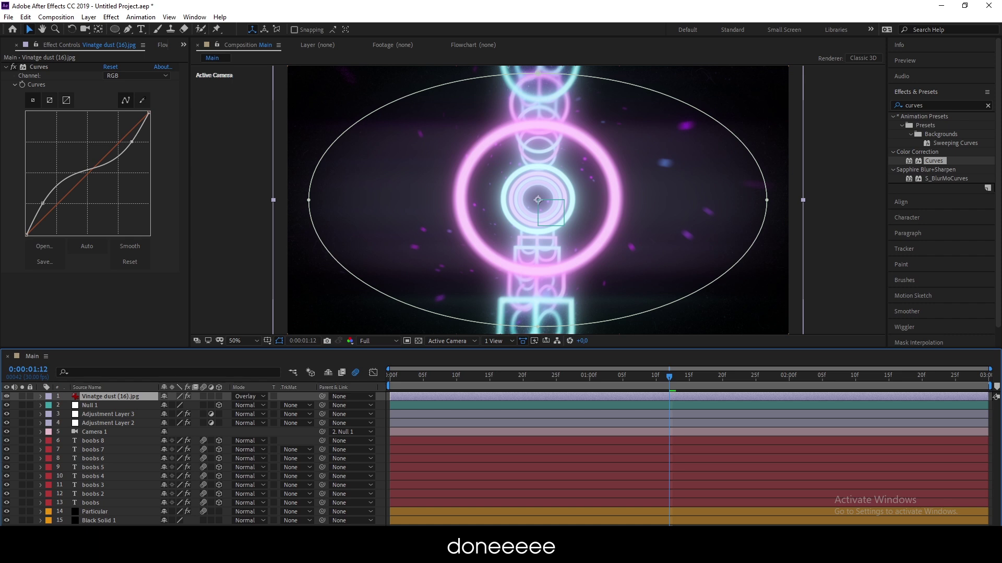
click(458, 441)
click(247, 396)
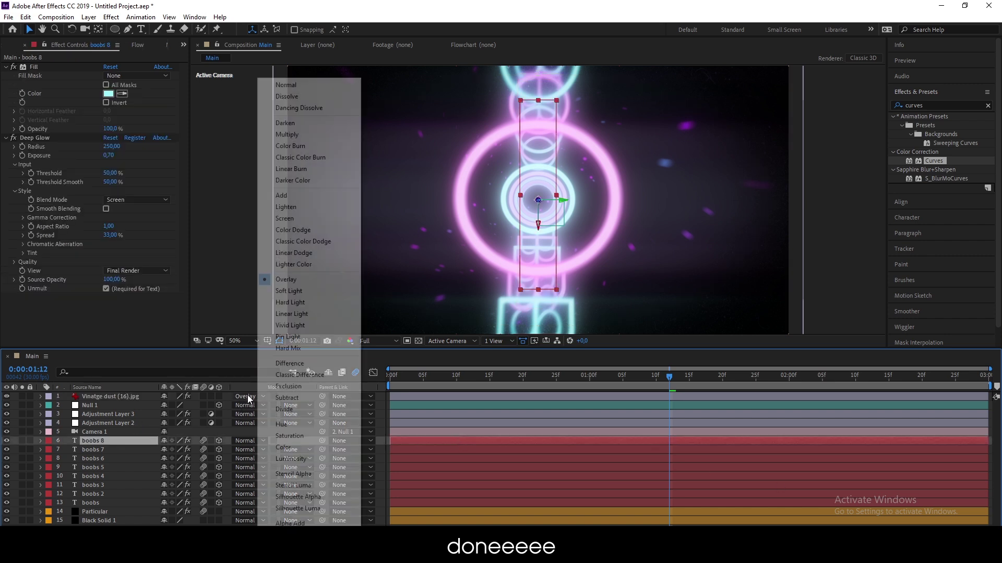
click(320, 220)
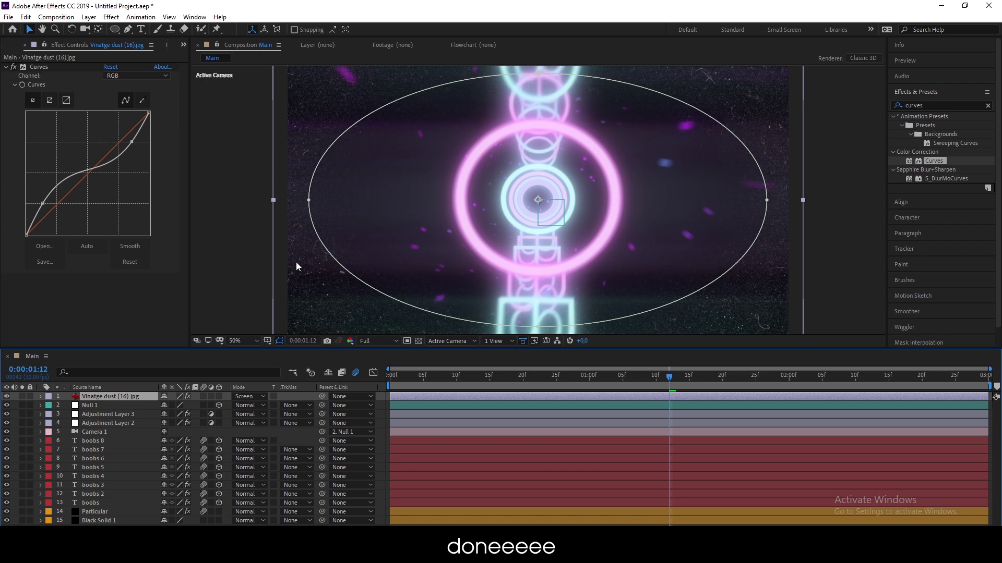
- Bend the dust layer's Curves below the diagonal to darken the edge dust
click(454, 434)
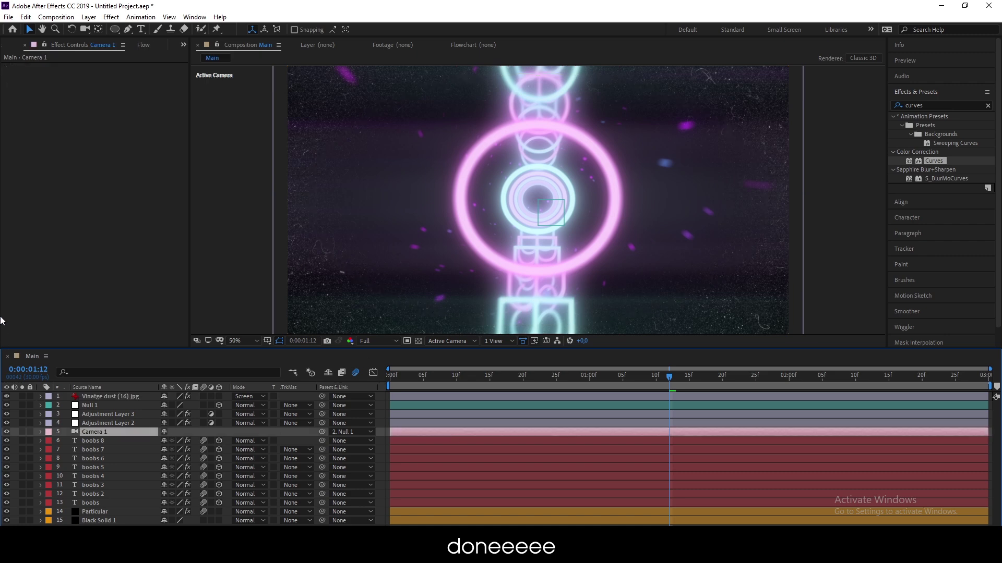
click(114, 396)
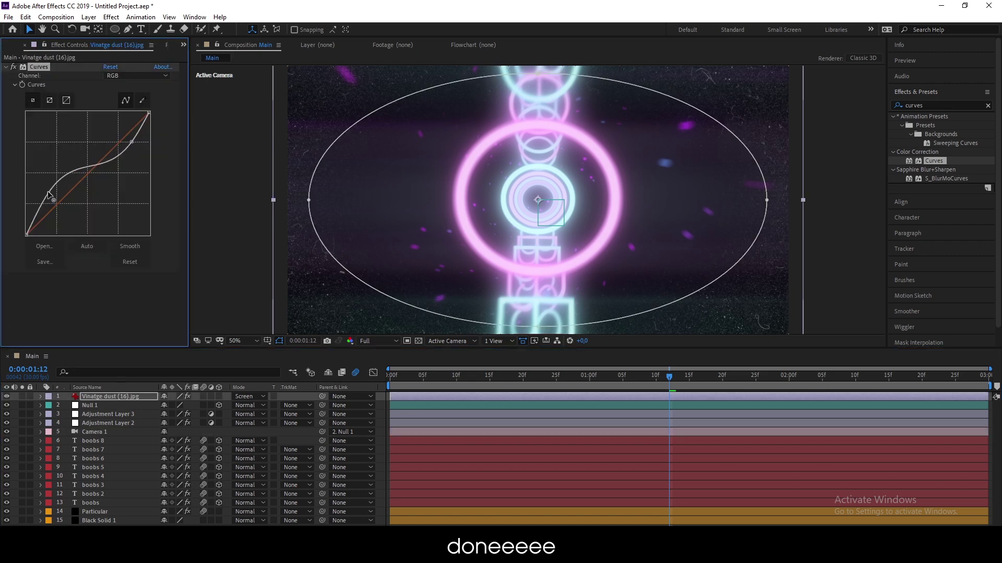
drag(42, 203, 55, 215)
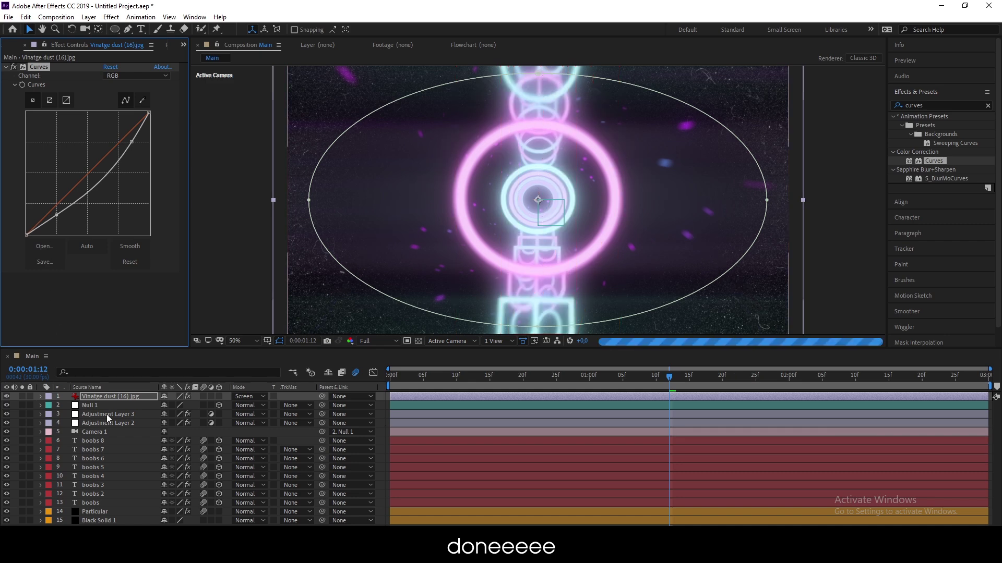
click(418, 439)
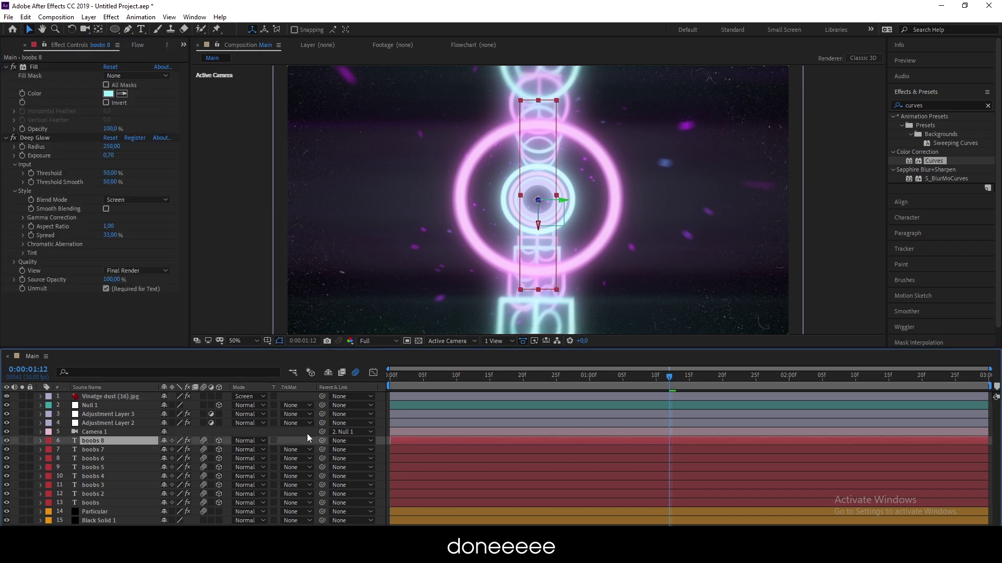
click(14, 45)
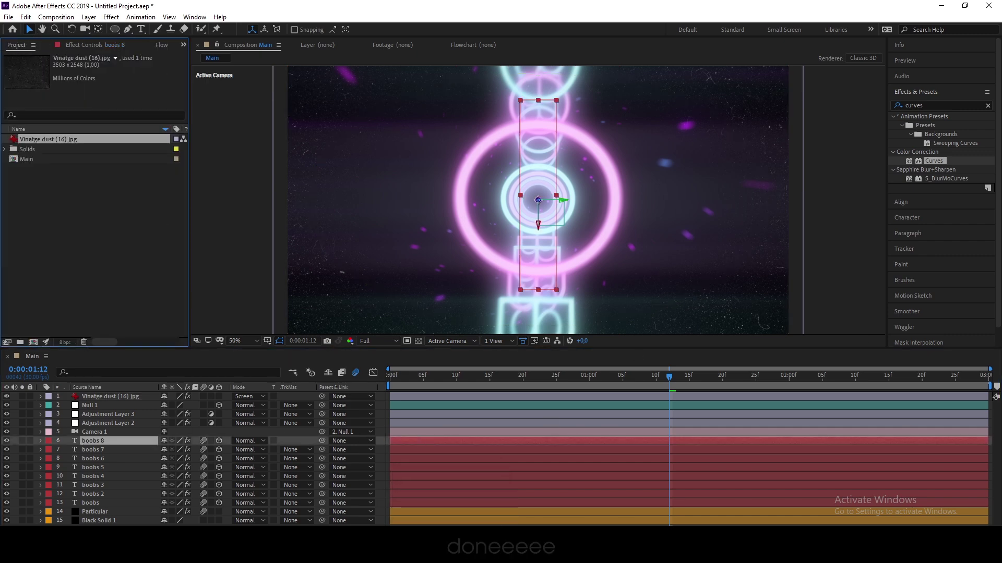